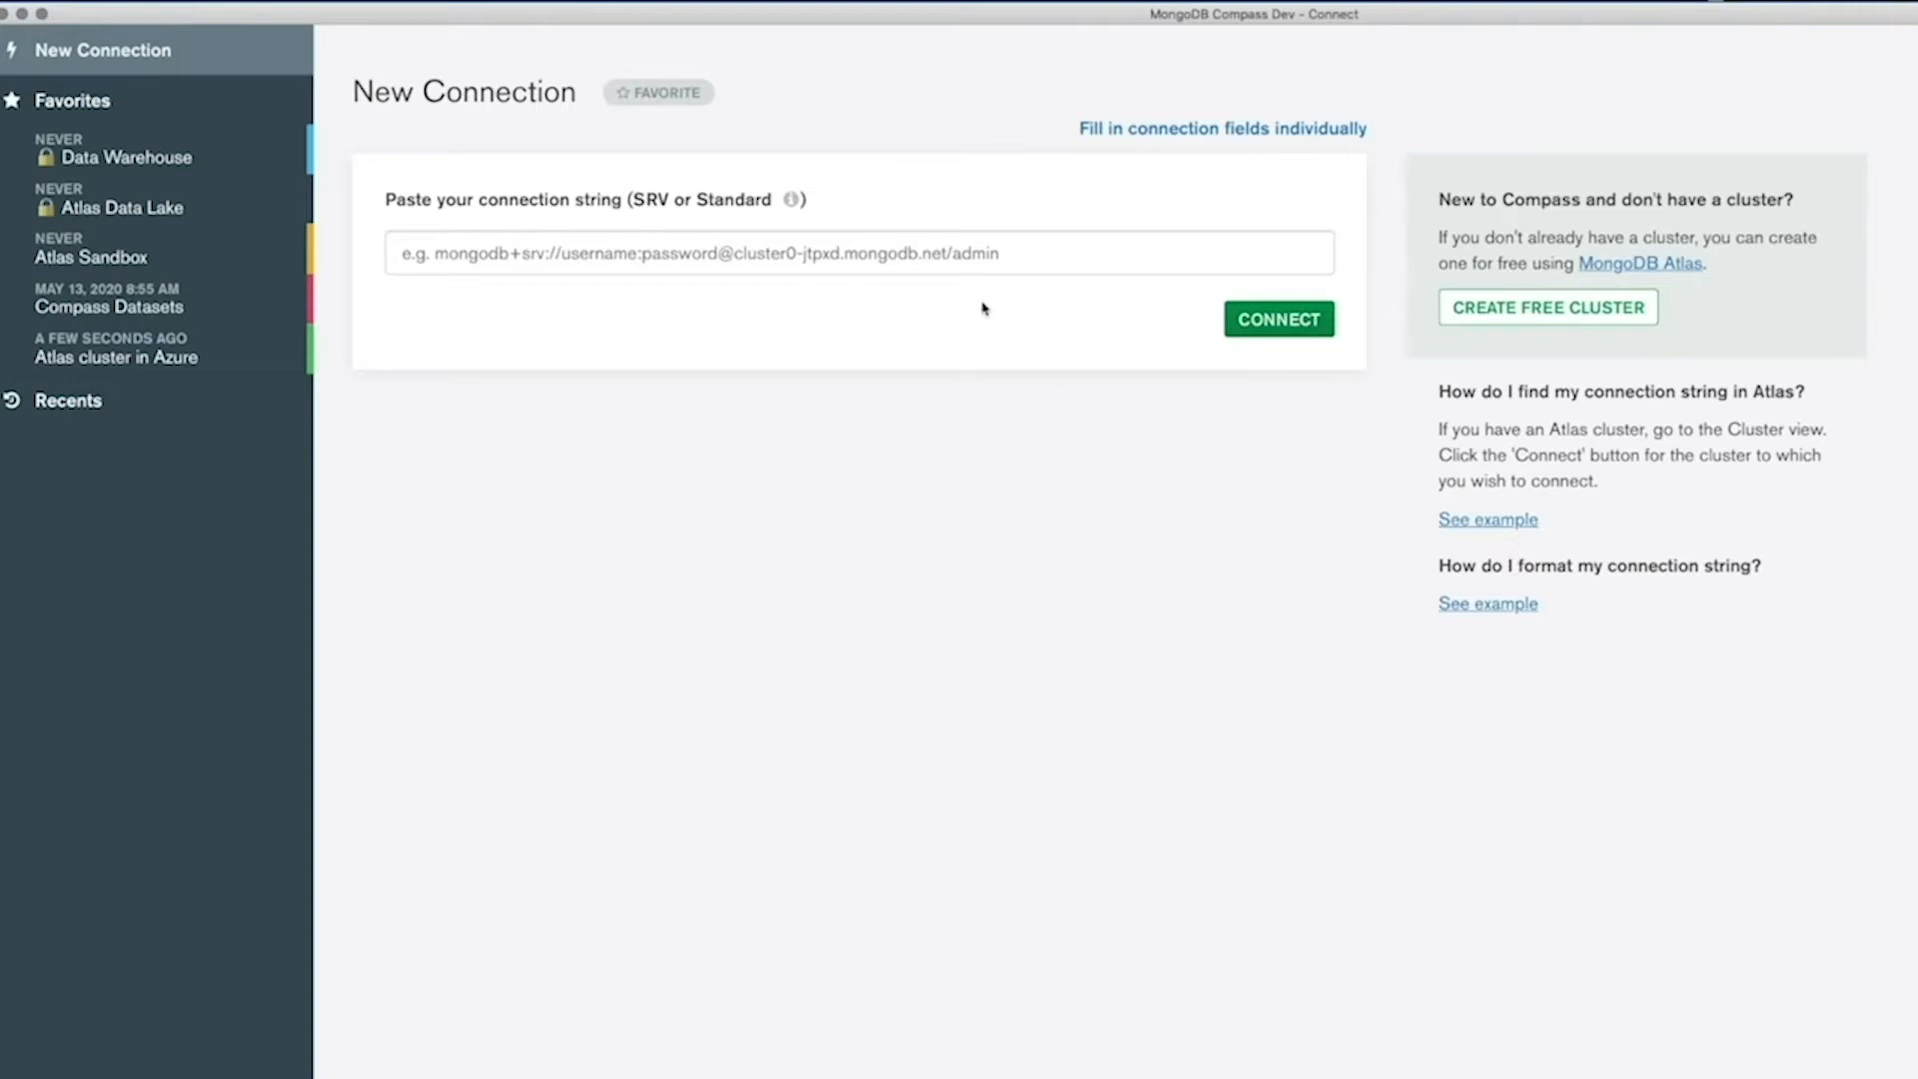
{"action": "left_click", "coordinate": [962, 254]}
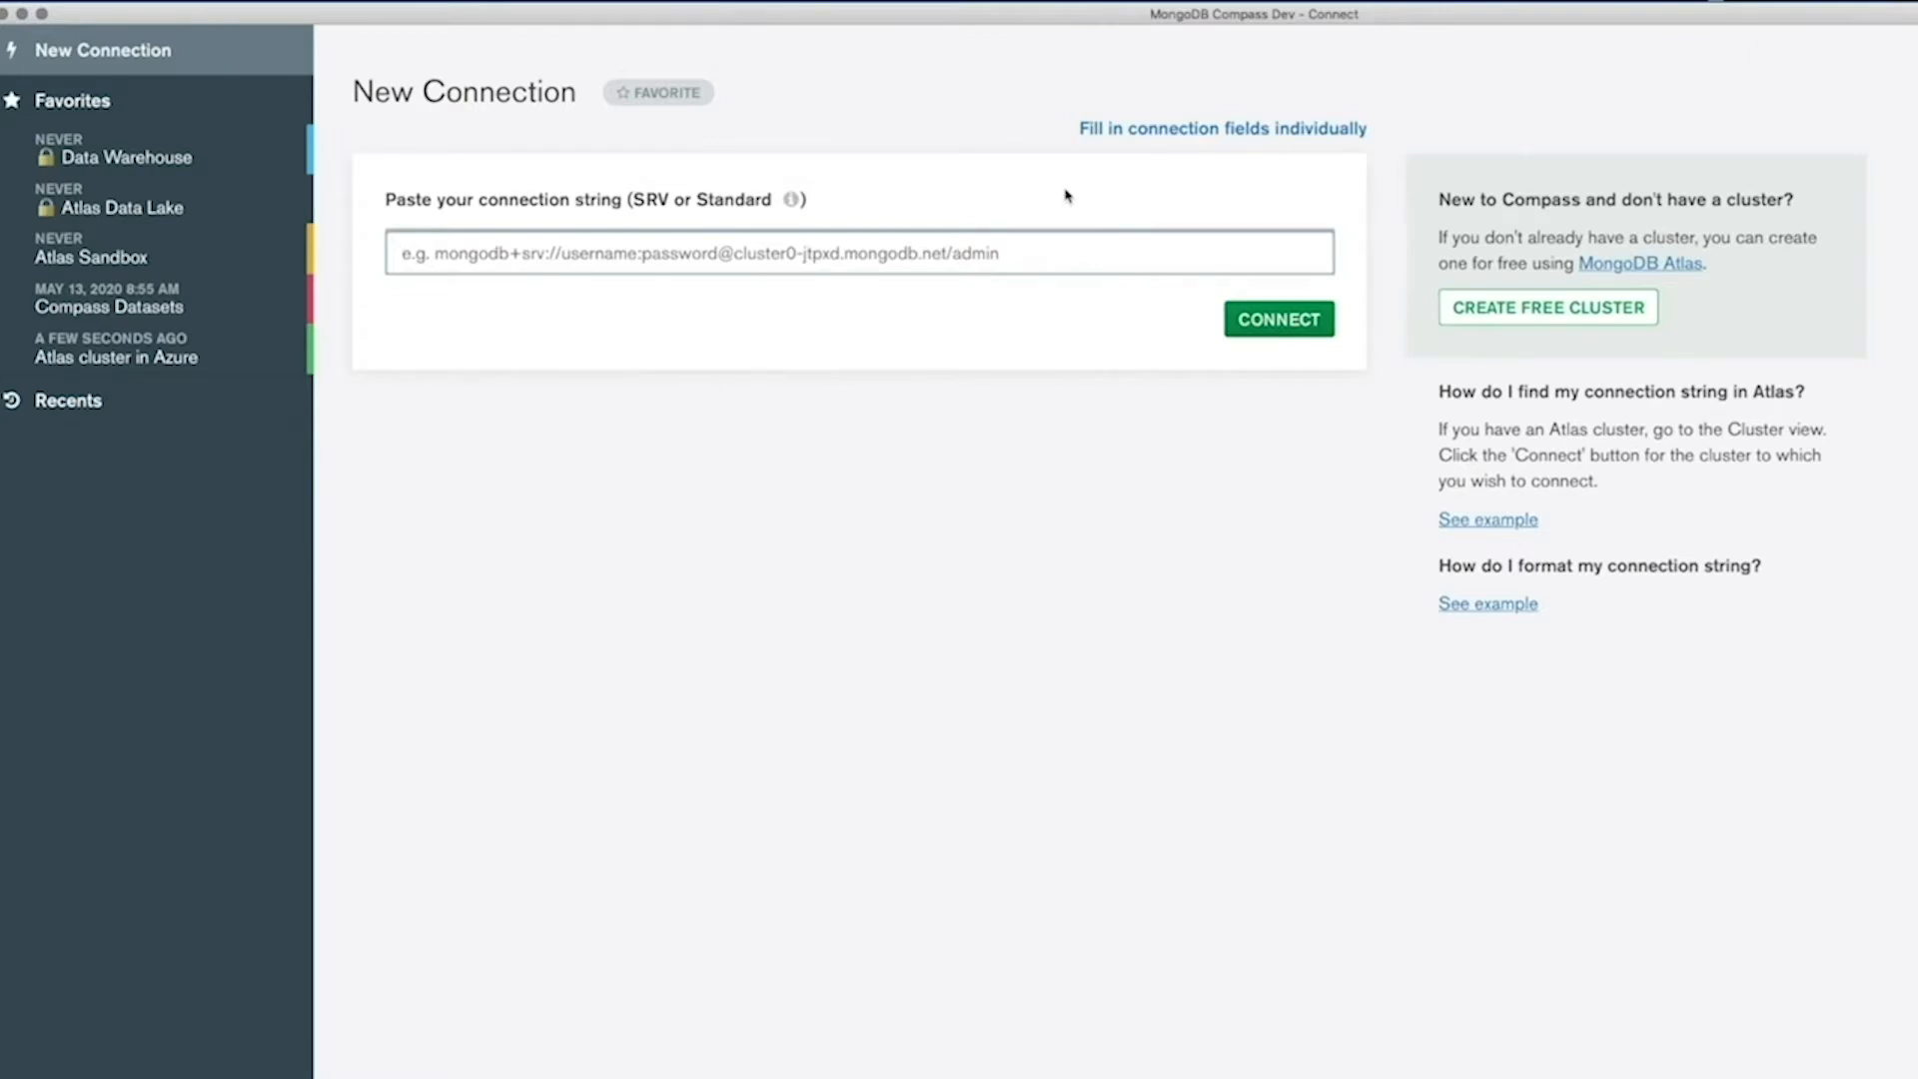
{"action": "left_click", "coordinate": [1109, 137]}
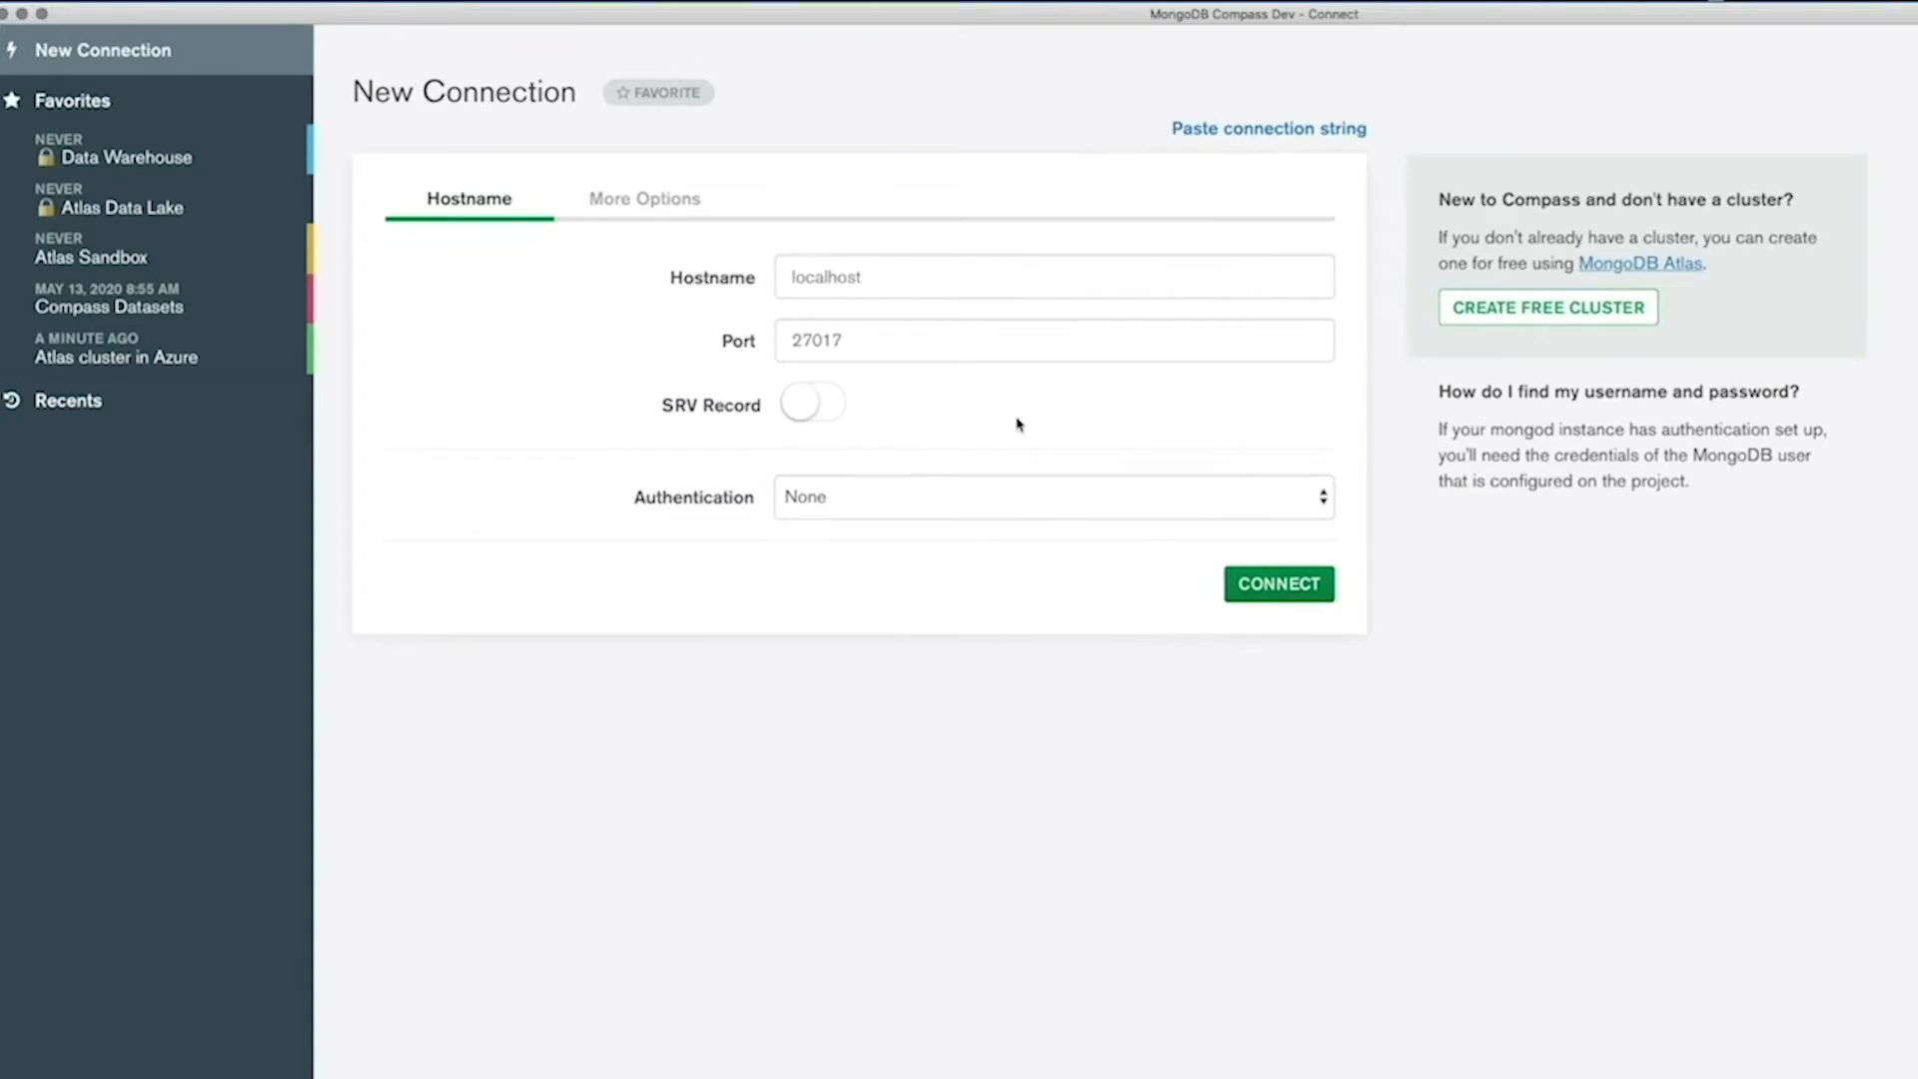
{"action": "left_click", "coordinate": [1019, 496]}
{"action": "left_click", "coordinate": [1021, 544]}
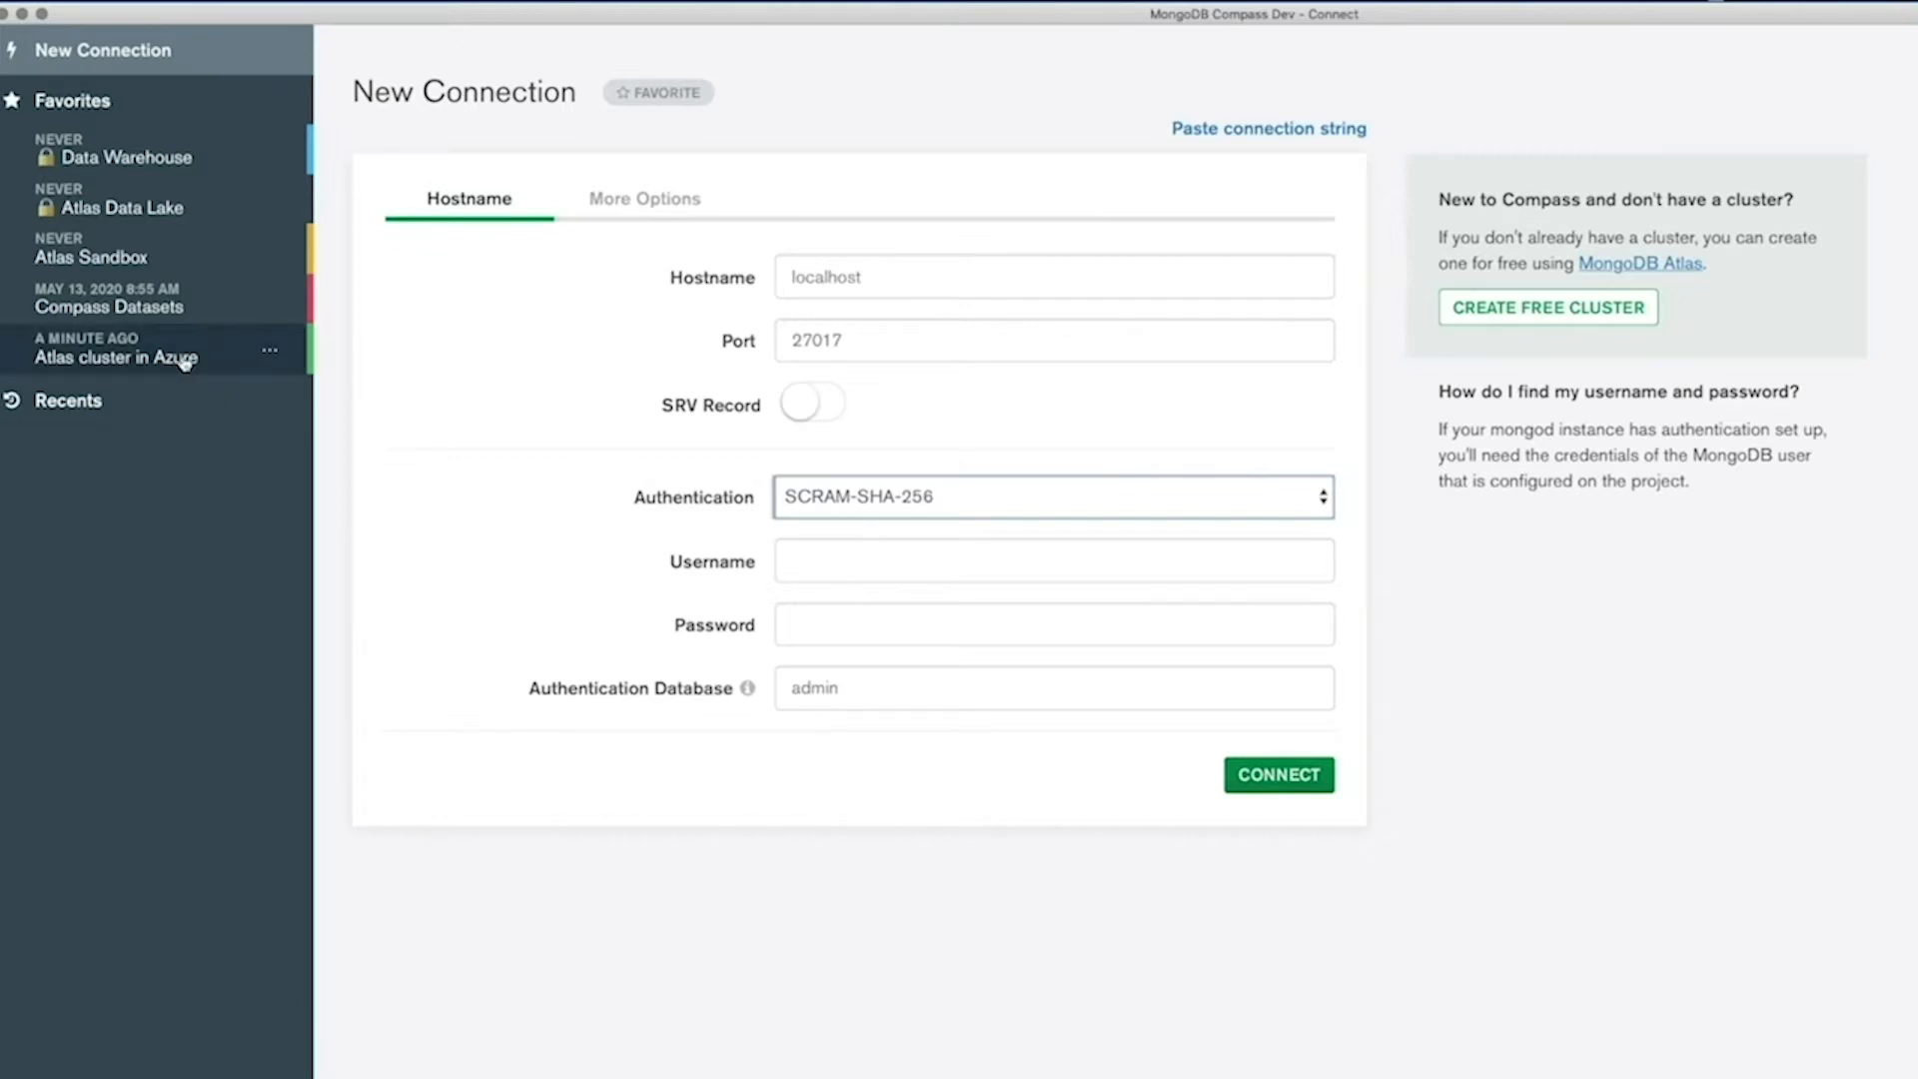
{"action": "left_click", "coordinate": [1183, 130]}
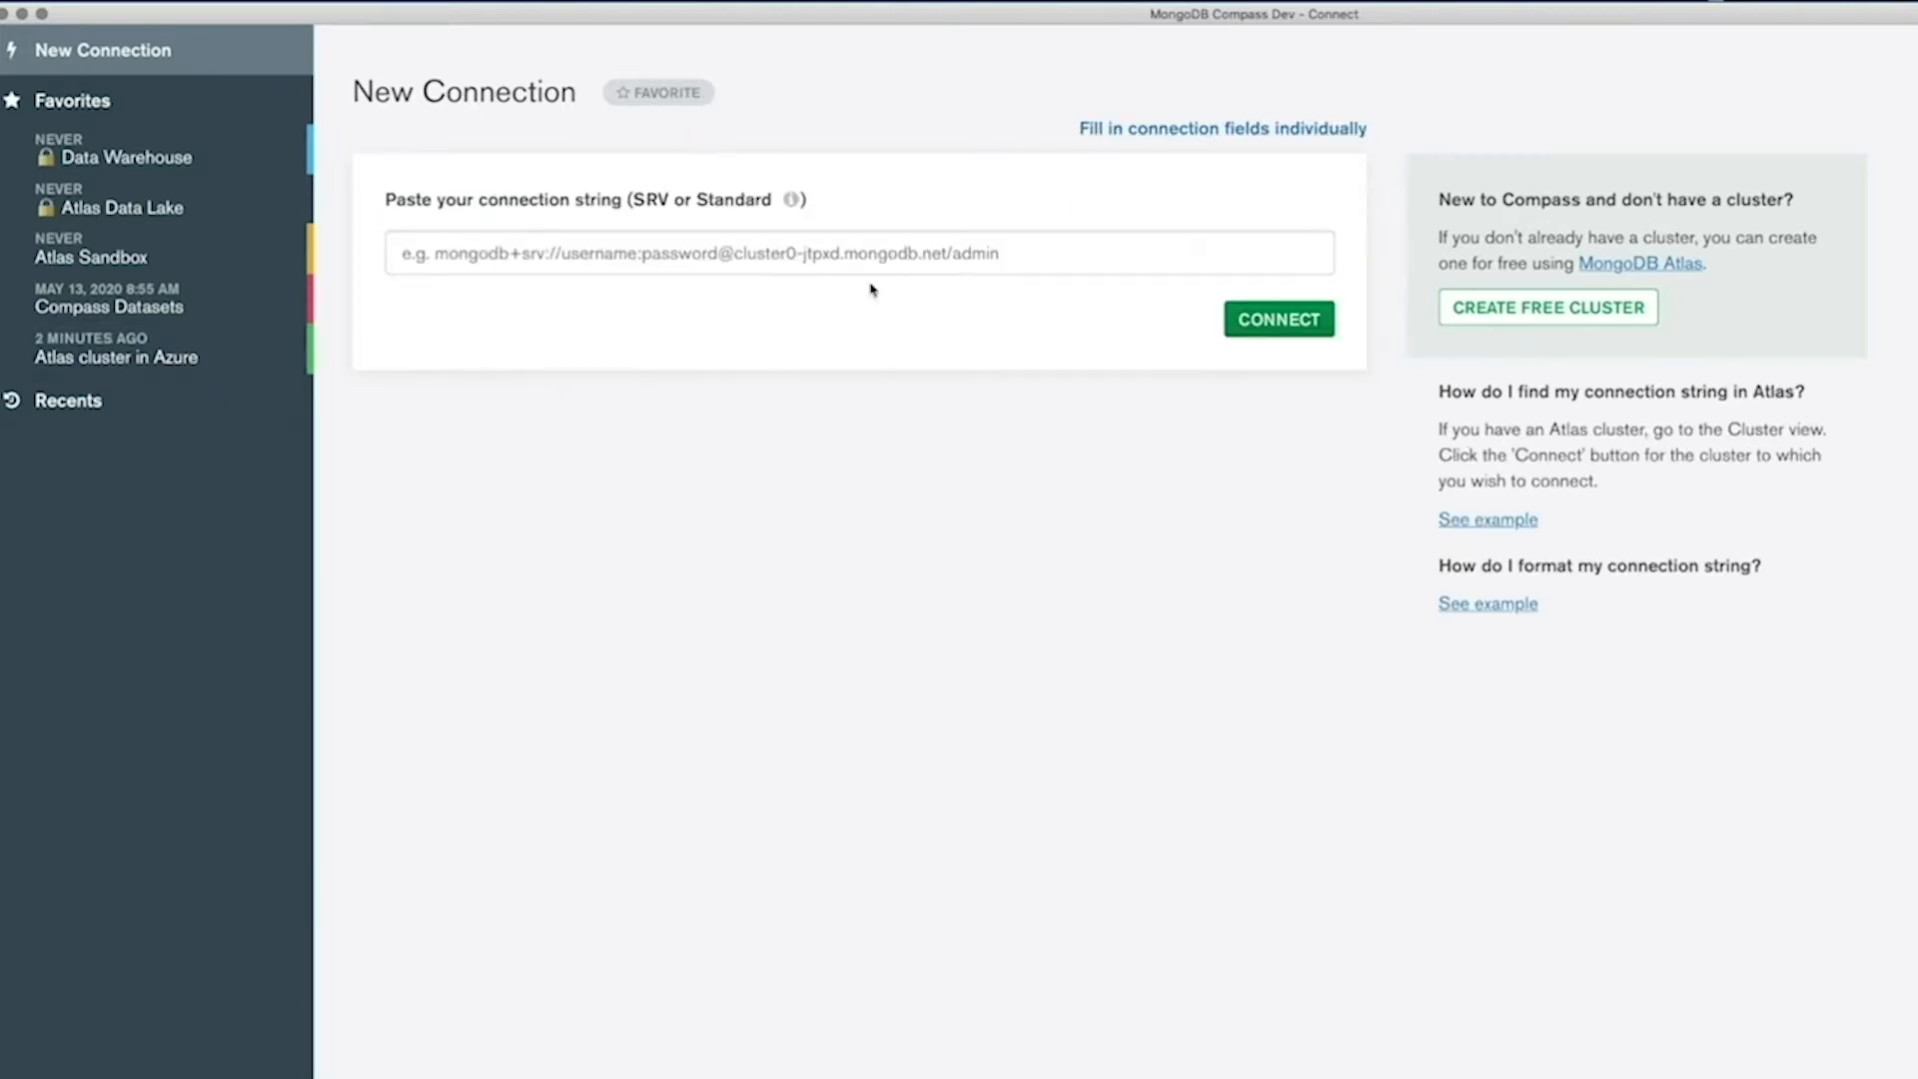
Connect to the saved Atlas cluster in Azure favorite and open the movies collection of the compass_demo database.
{"action": "left_click", "coordinate": [207, 359]}
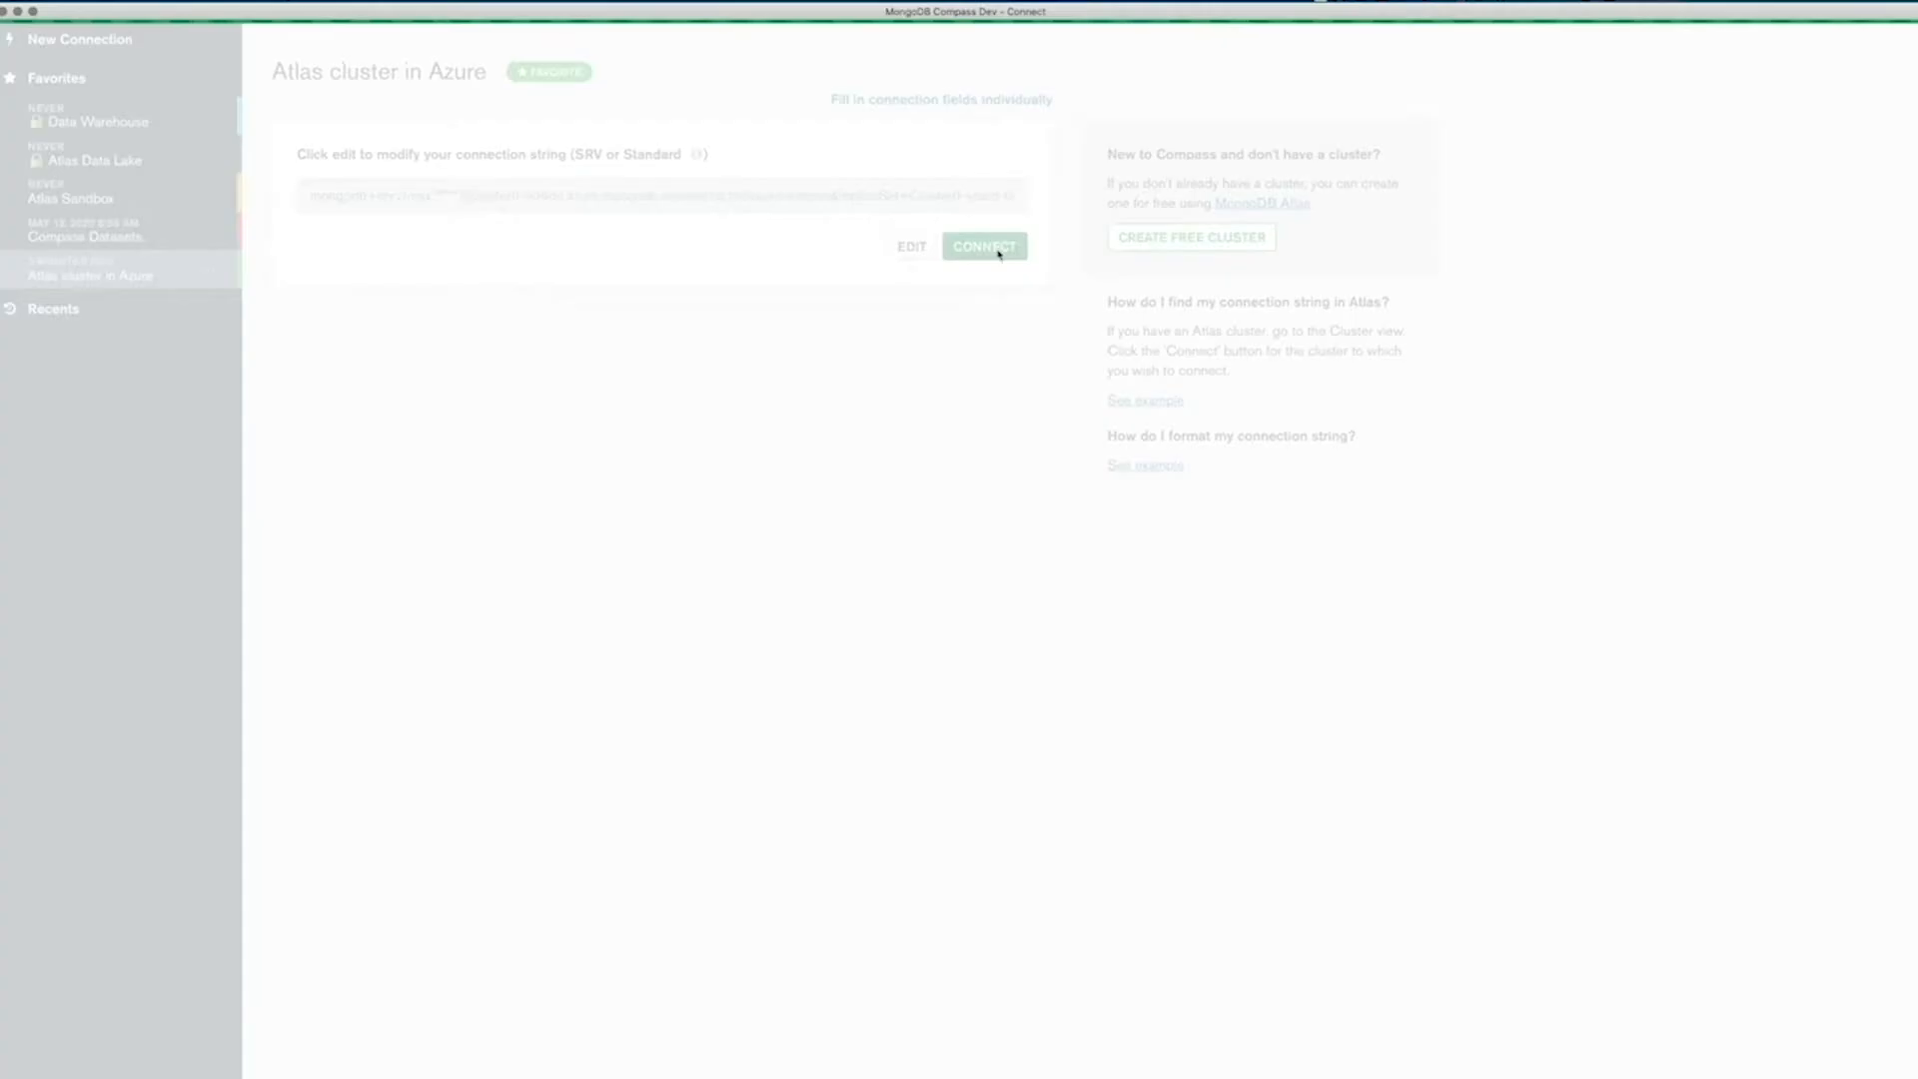
{"action": "left_click", "coordinate": [984, 247]}
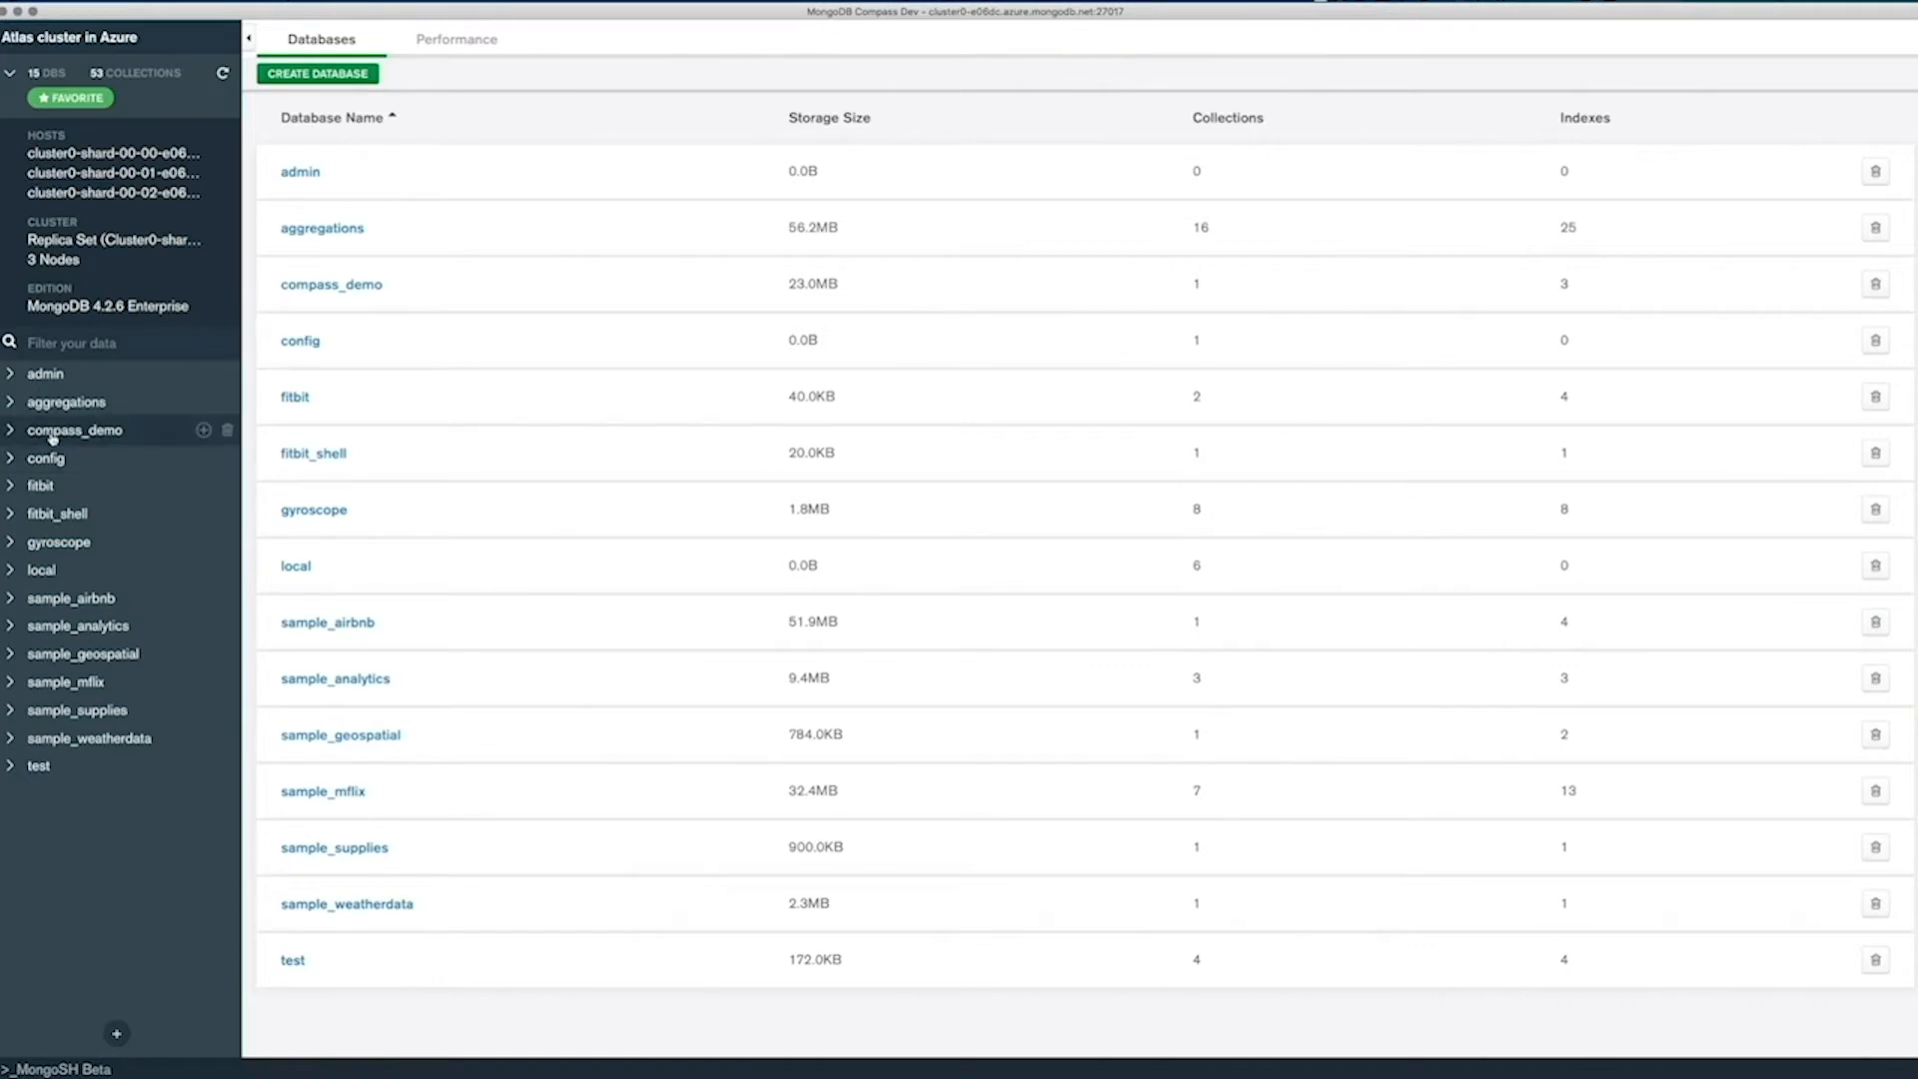
{"action": "left_click", "coordinate": [8, 431]}
{"action": "left_click", "coordinate": [54, 462]}
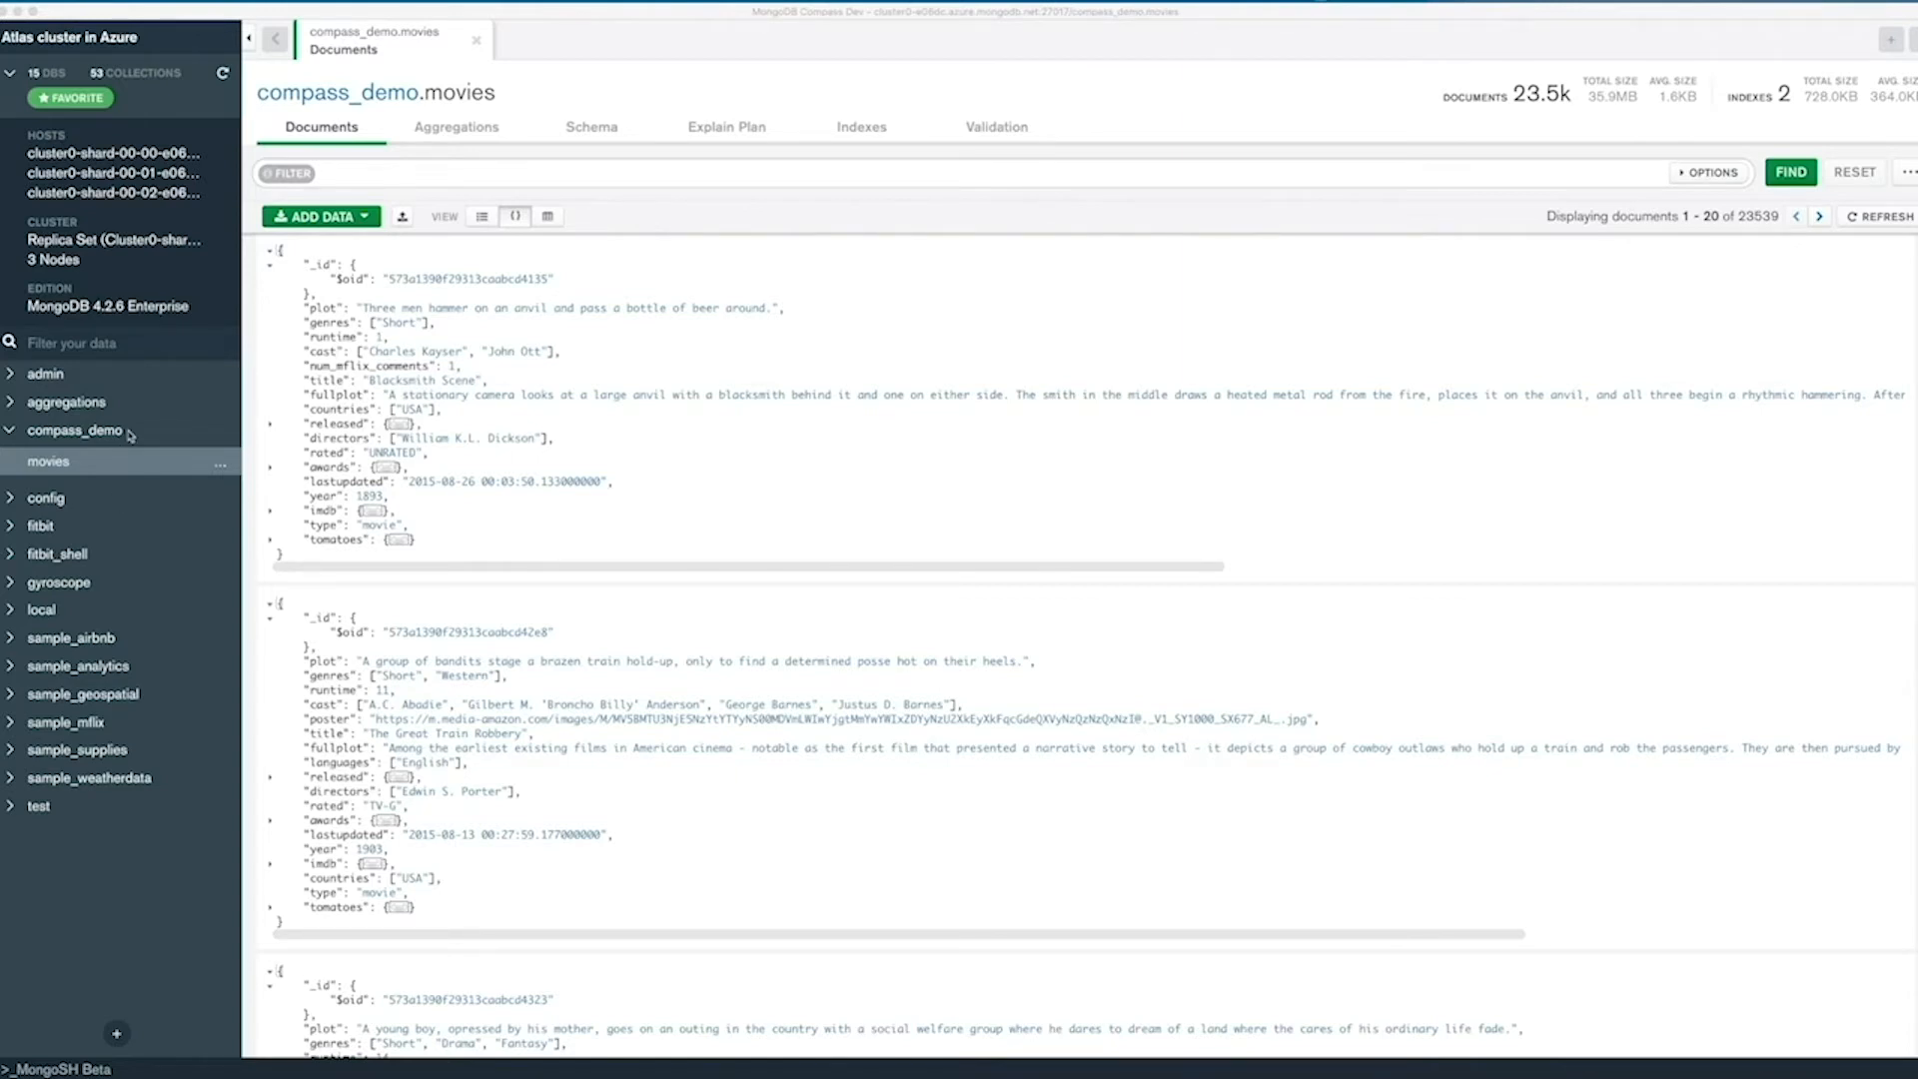
Create a collection named toughest_characters in the compass_demo database and open it.
{"action": "left_click", "coordinate": [204, 432]}
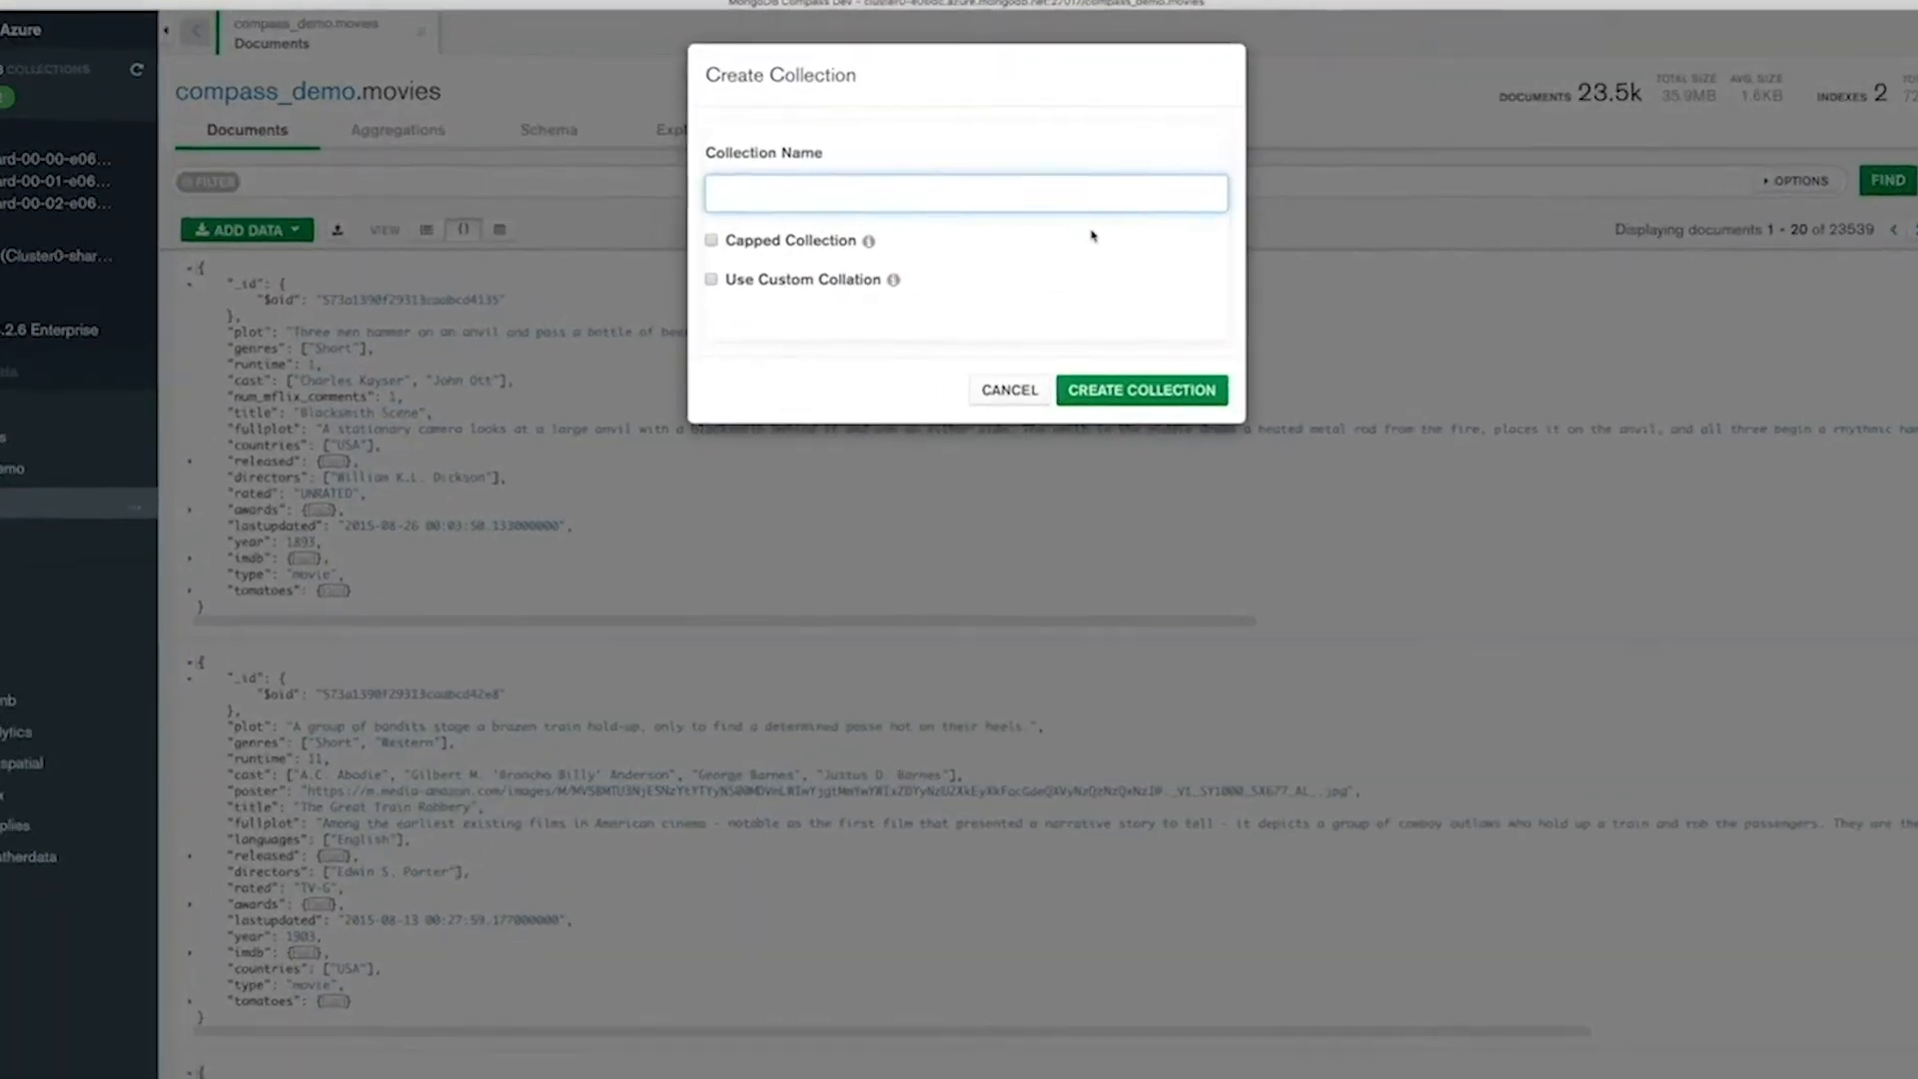
{"action": "type", "text": "toughest_characters"}
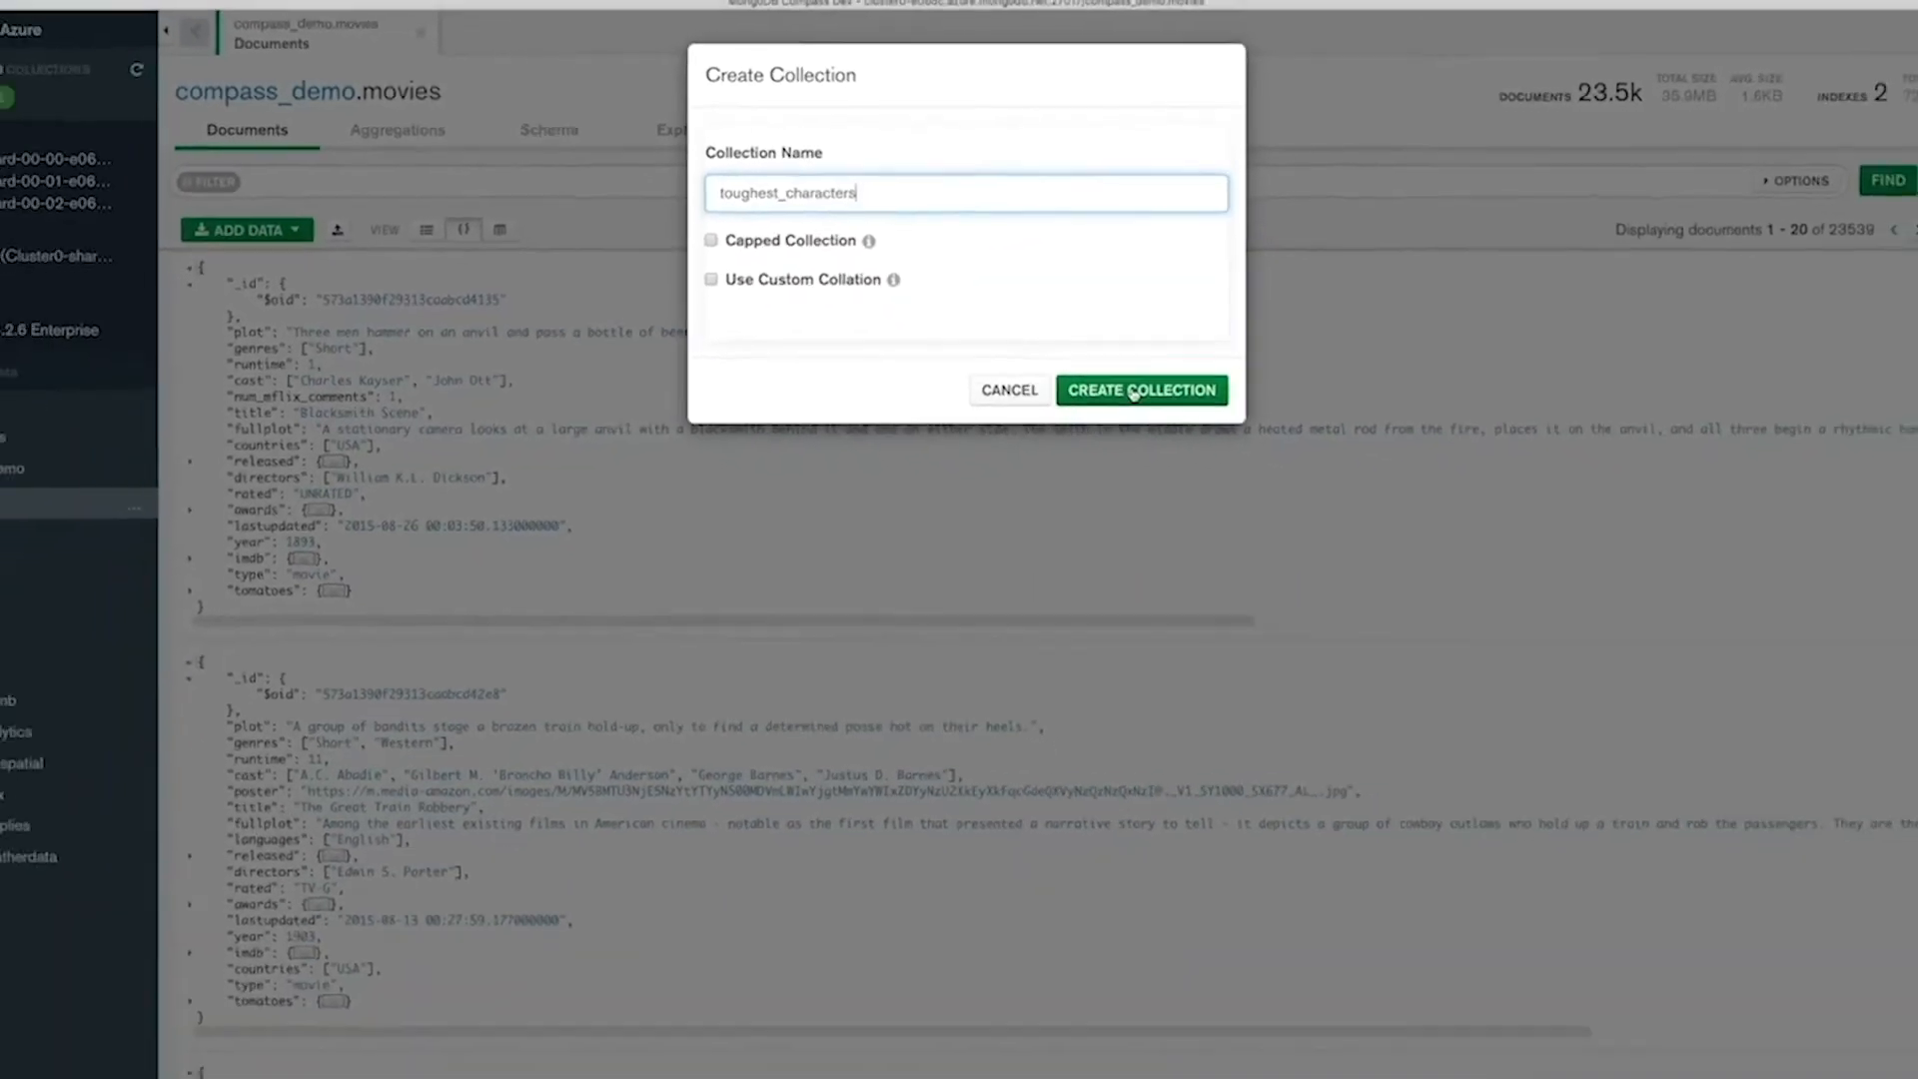
{"action": "left_click", "coordinate": [1134, 393]}
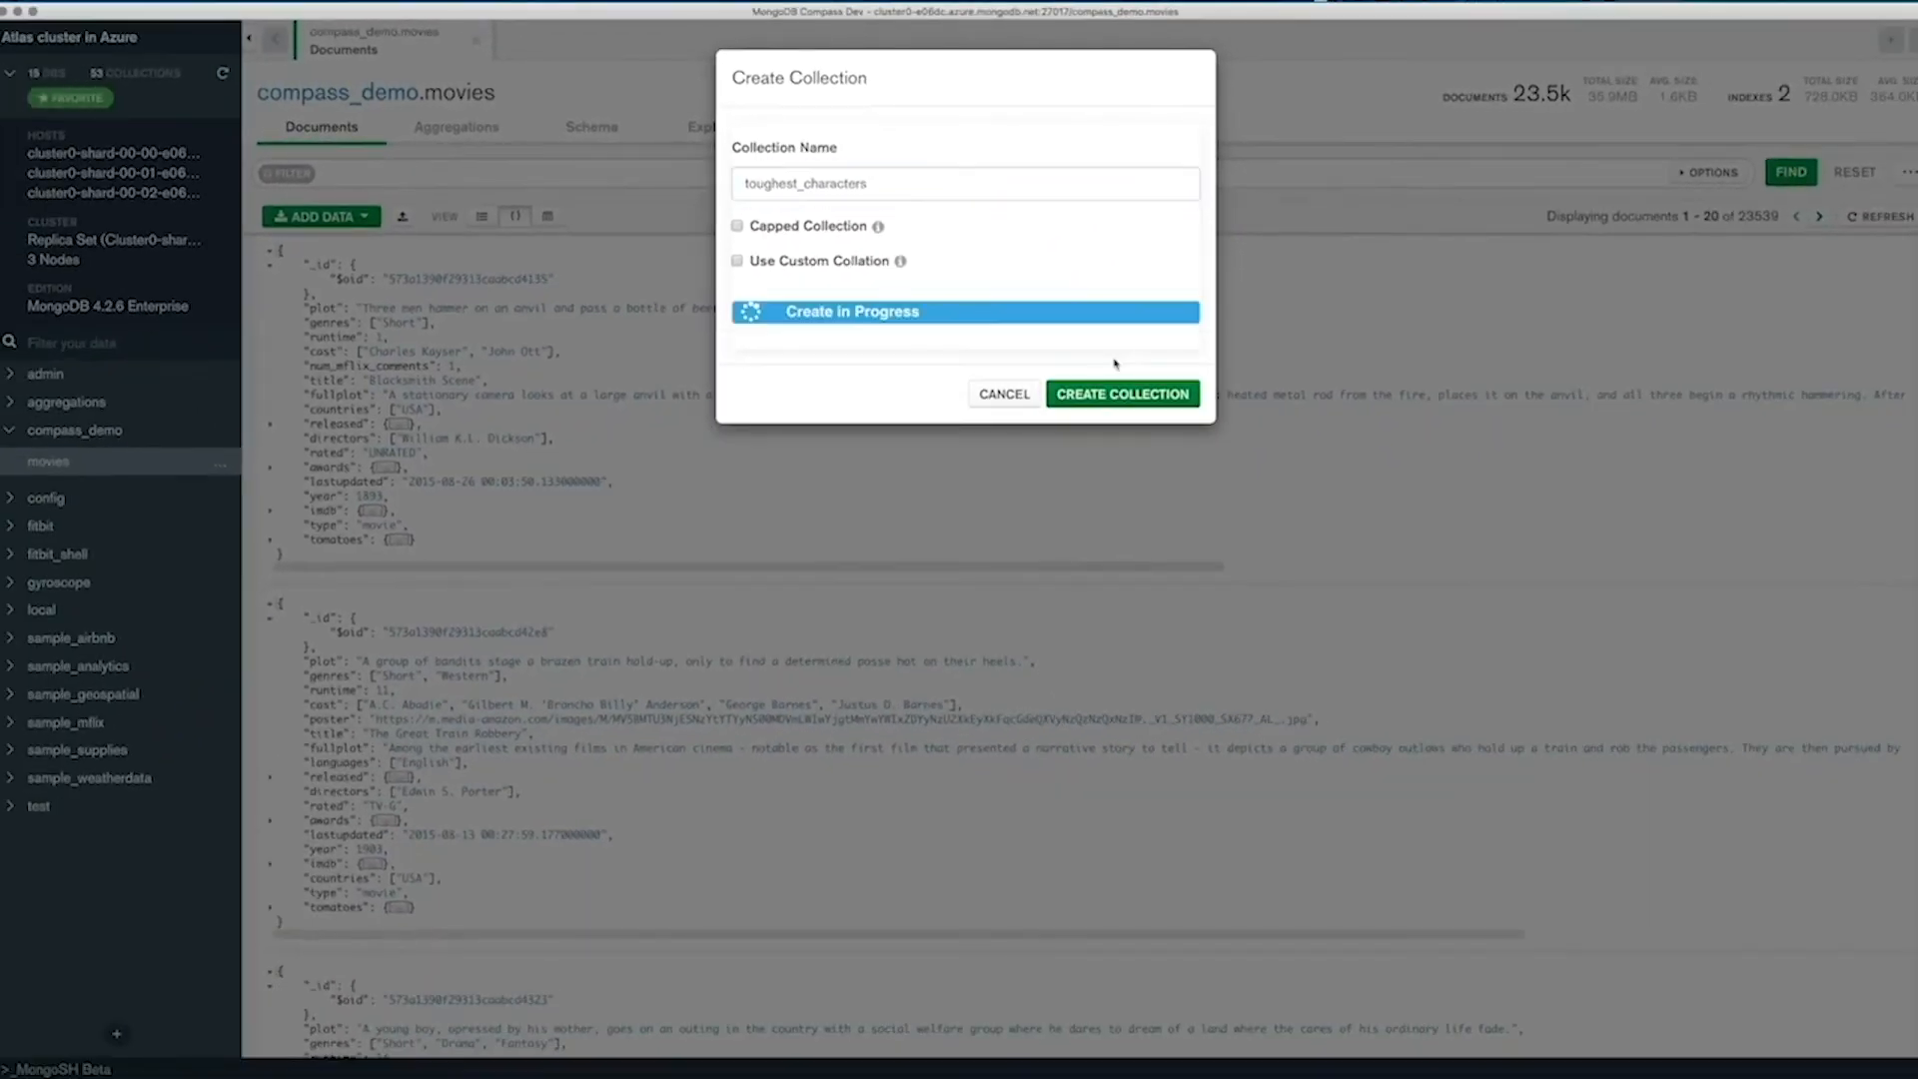
{"action": "left_click", "coordinate": [75, 490]}
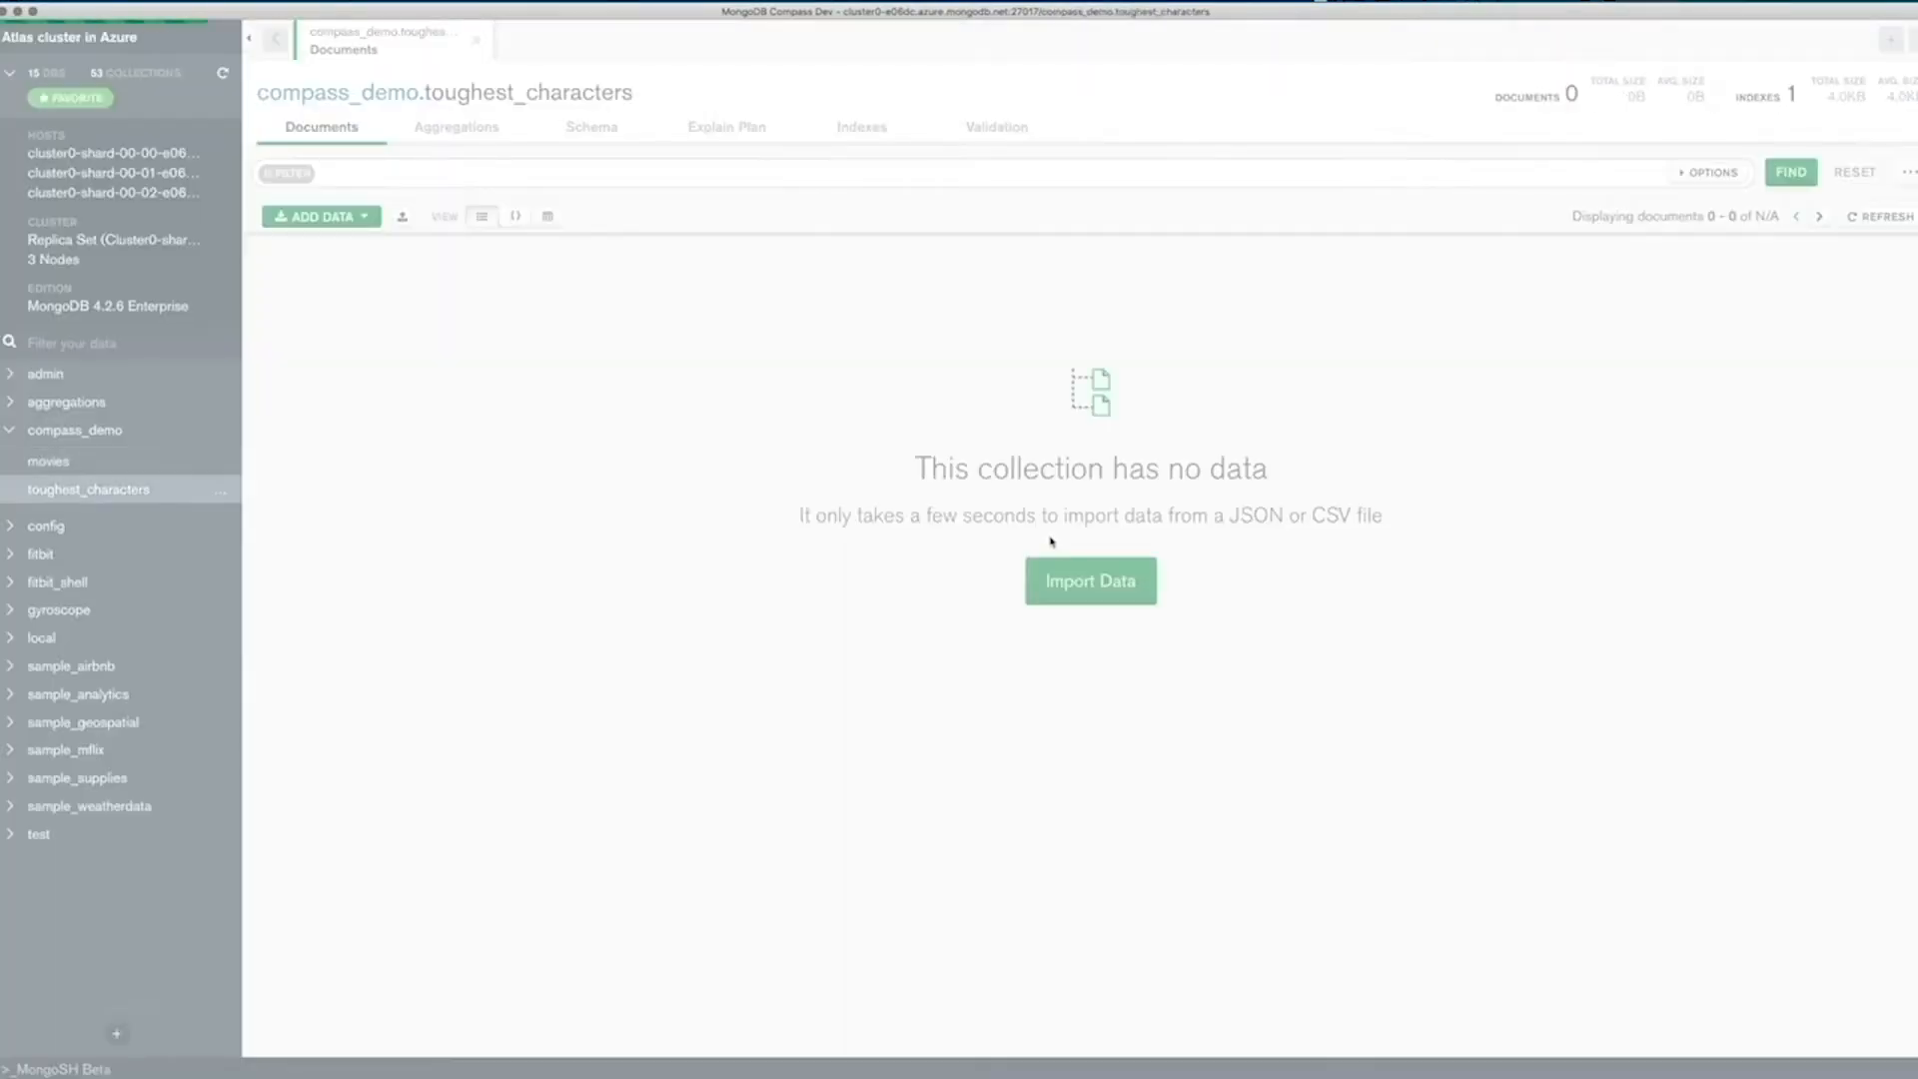
Choose 40-toughest-characters.csv as the file to import into the toughest_characters collection.
{"action": "left_click", "coordinate": [1080, 589]}
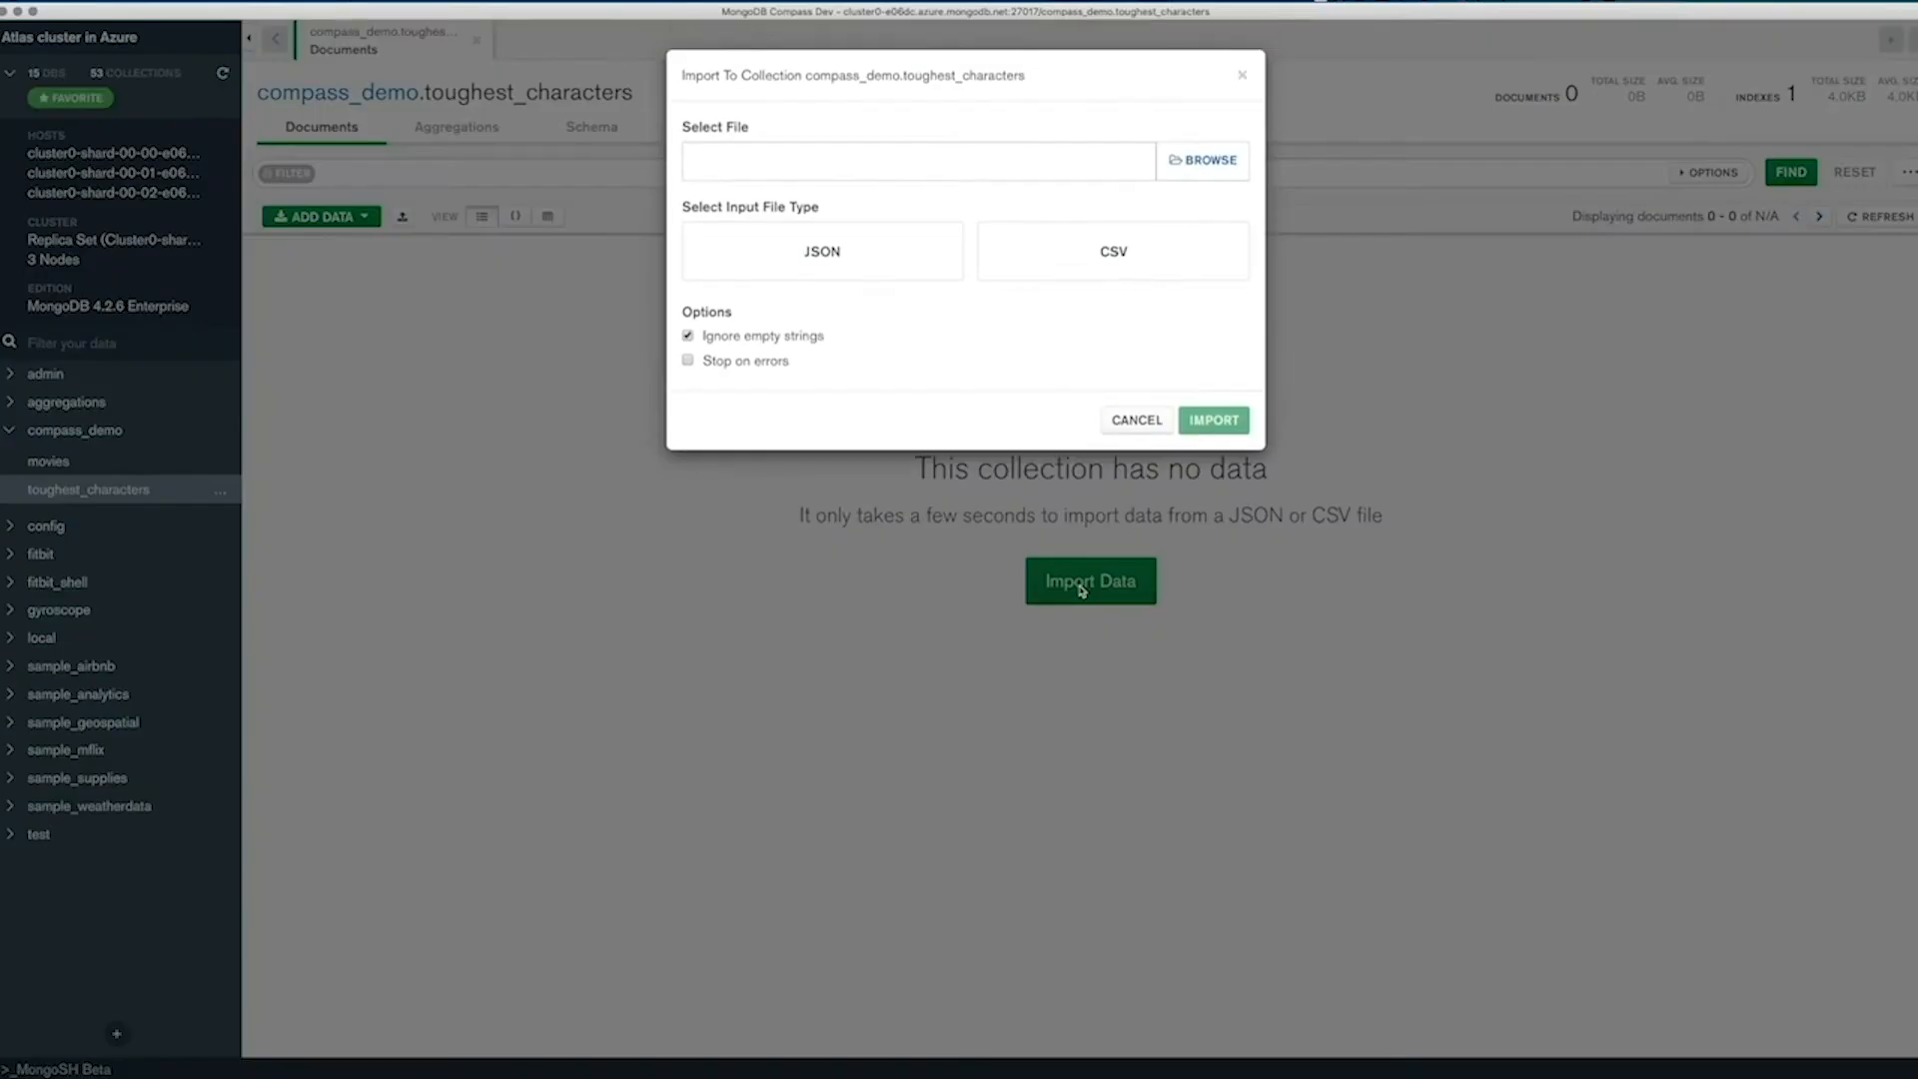
{"action": "left_click", "coordinate": [1203, 163]}
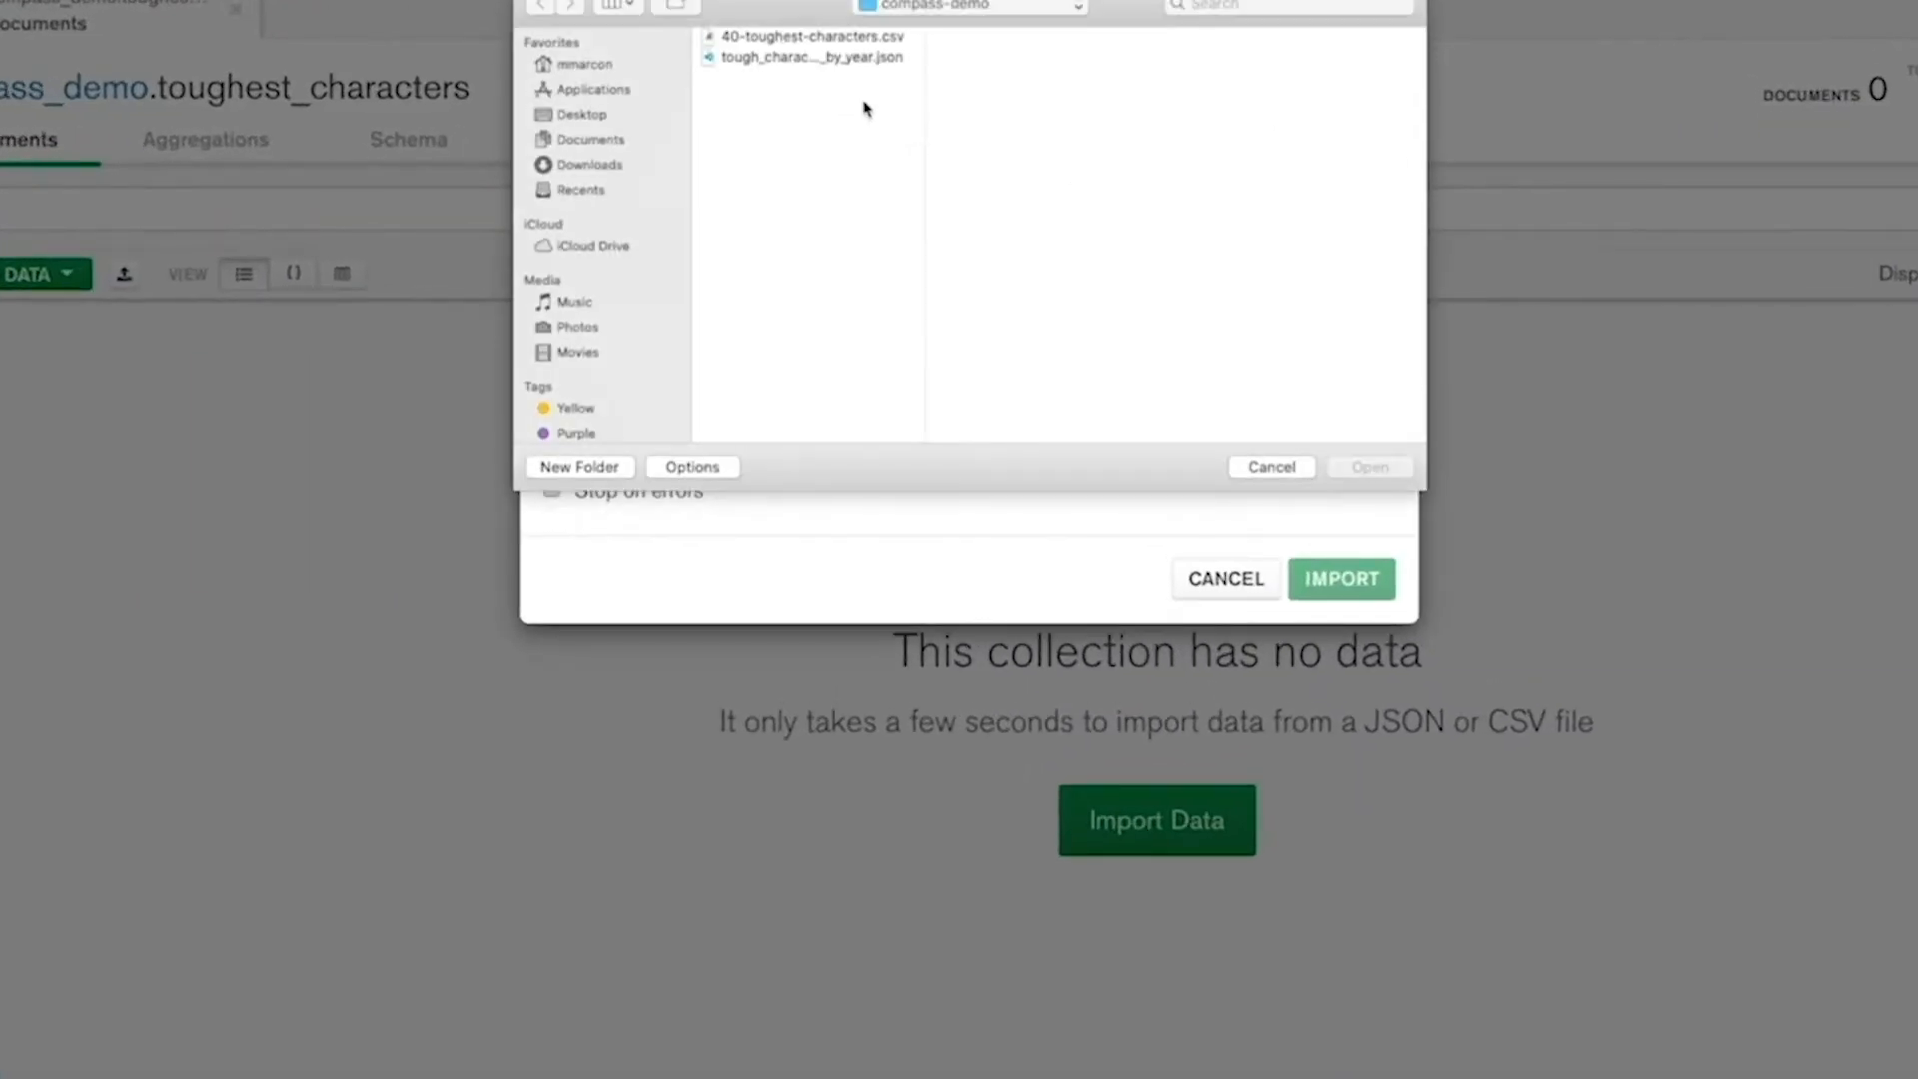
{"action": "left_click", "coordinate": [822, 38]}
{"action": "left_click", "coordinate": [1368, 467]}
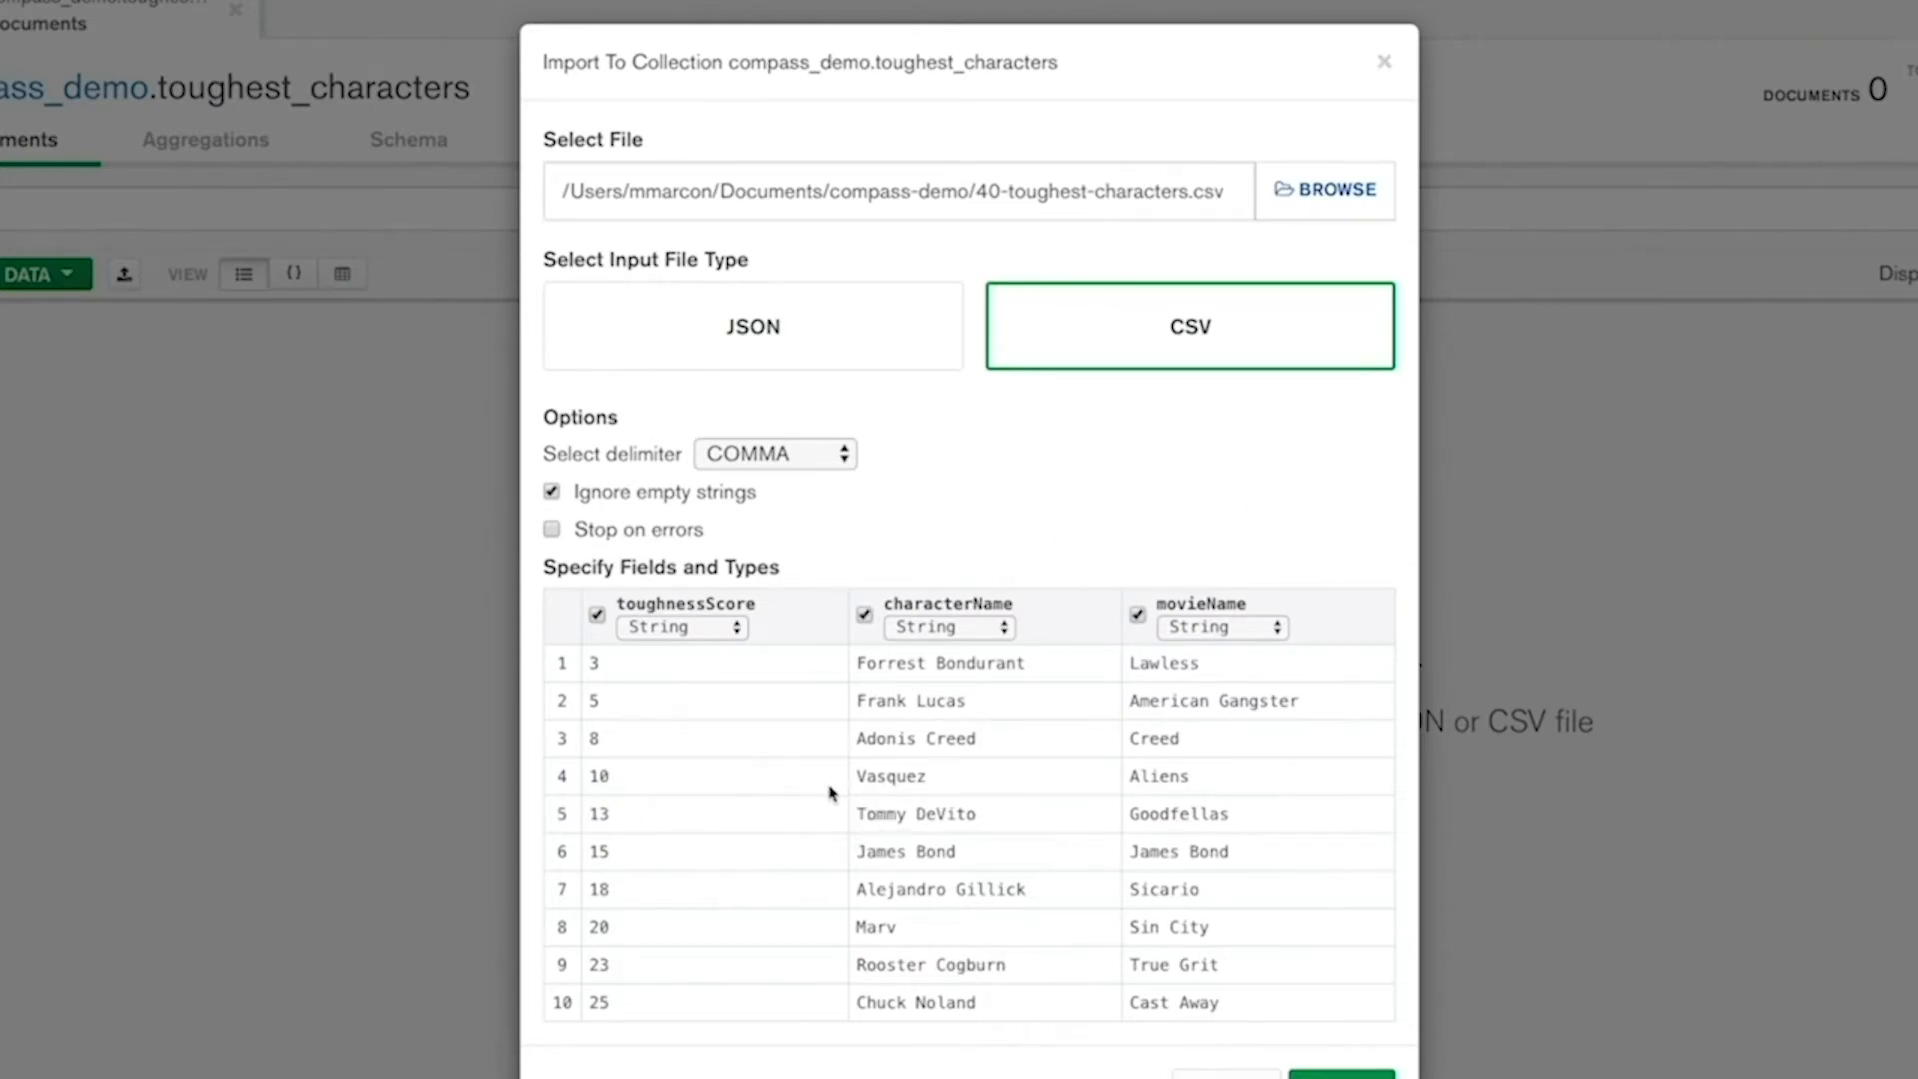
Set the toughnessScore field type to Number, run the CSV import and close the import dialog.
{"action": "left_click", "coordinate": [865, 615]}
{"action": "left_click", "coordinate": [711, 629]}
{"action": "left_click", "coordinate": [689, 650]}
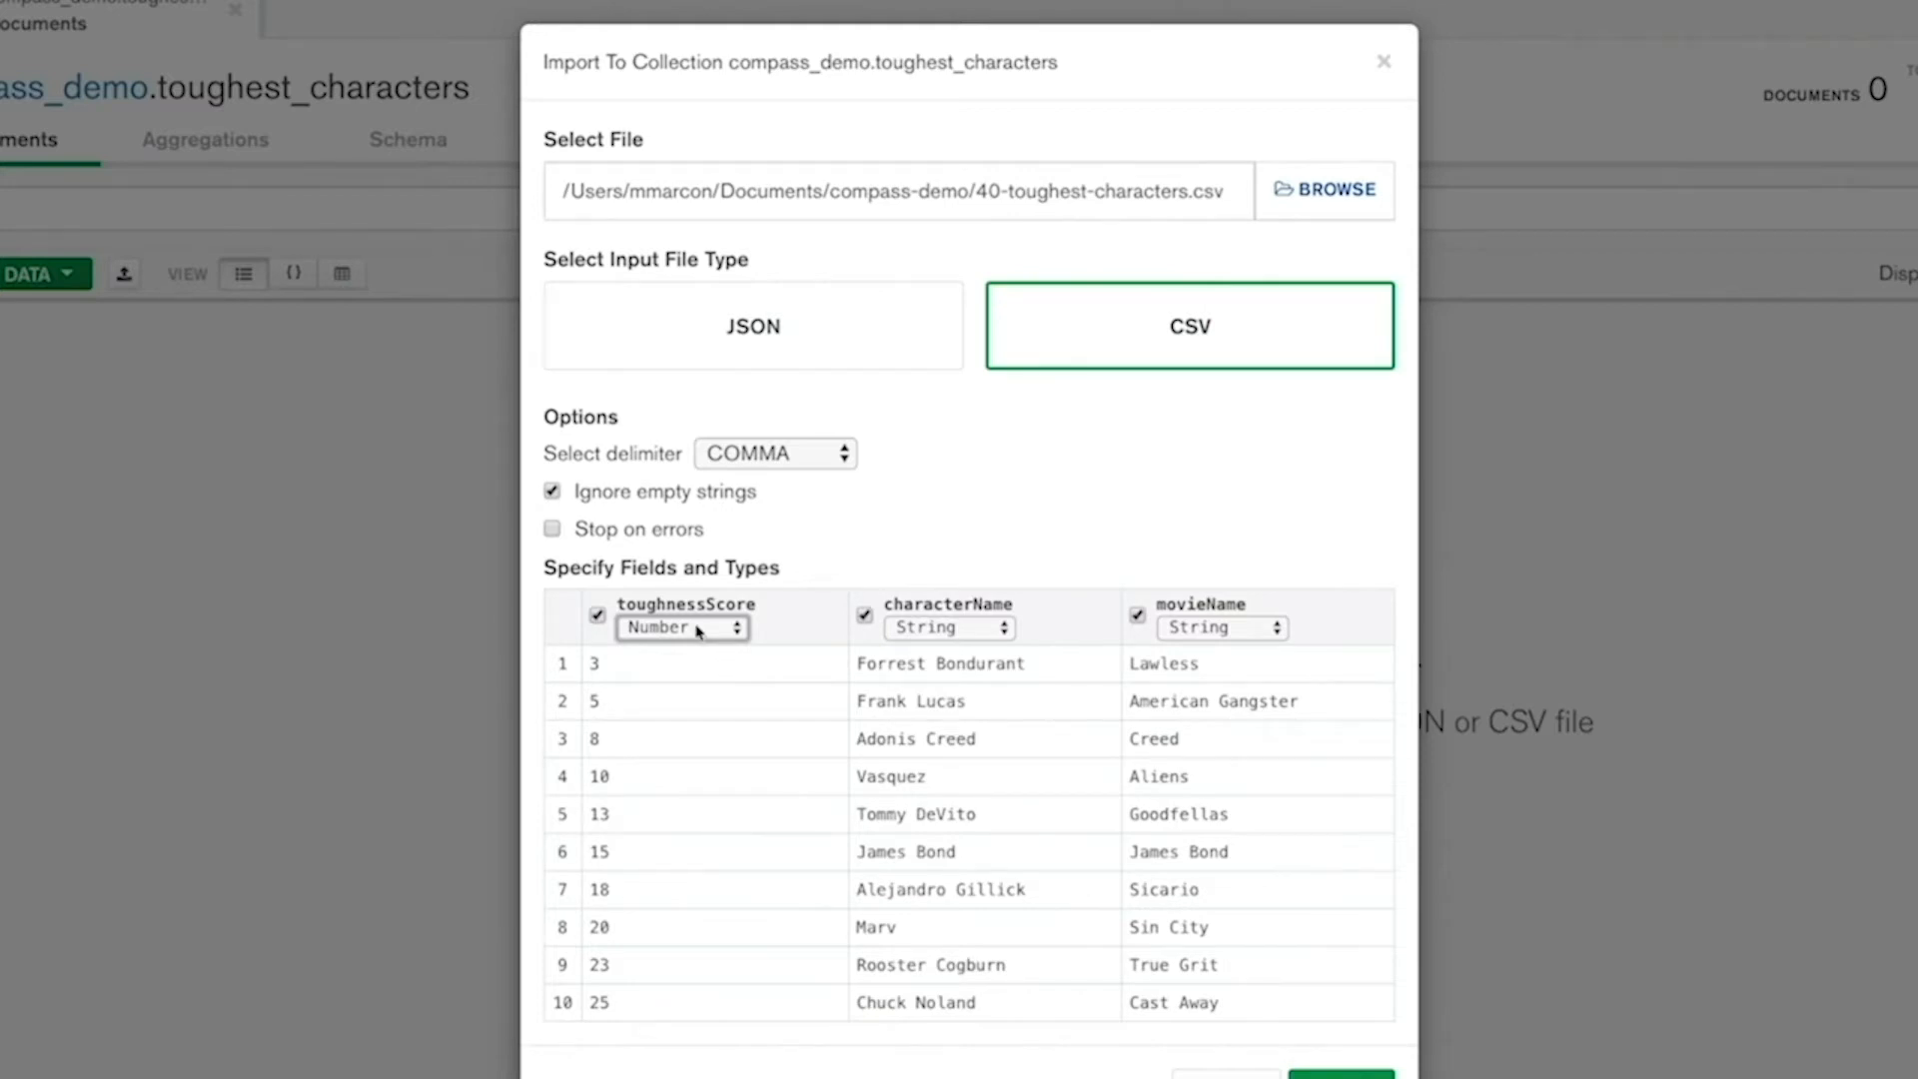
{"action": "left_click", "coordinate": [1339, 1074]}
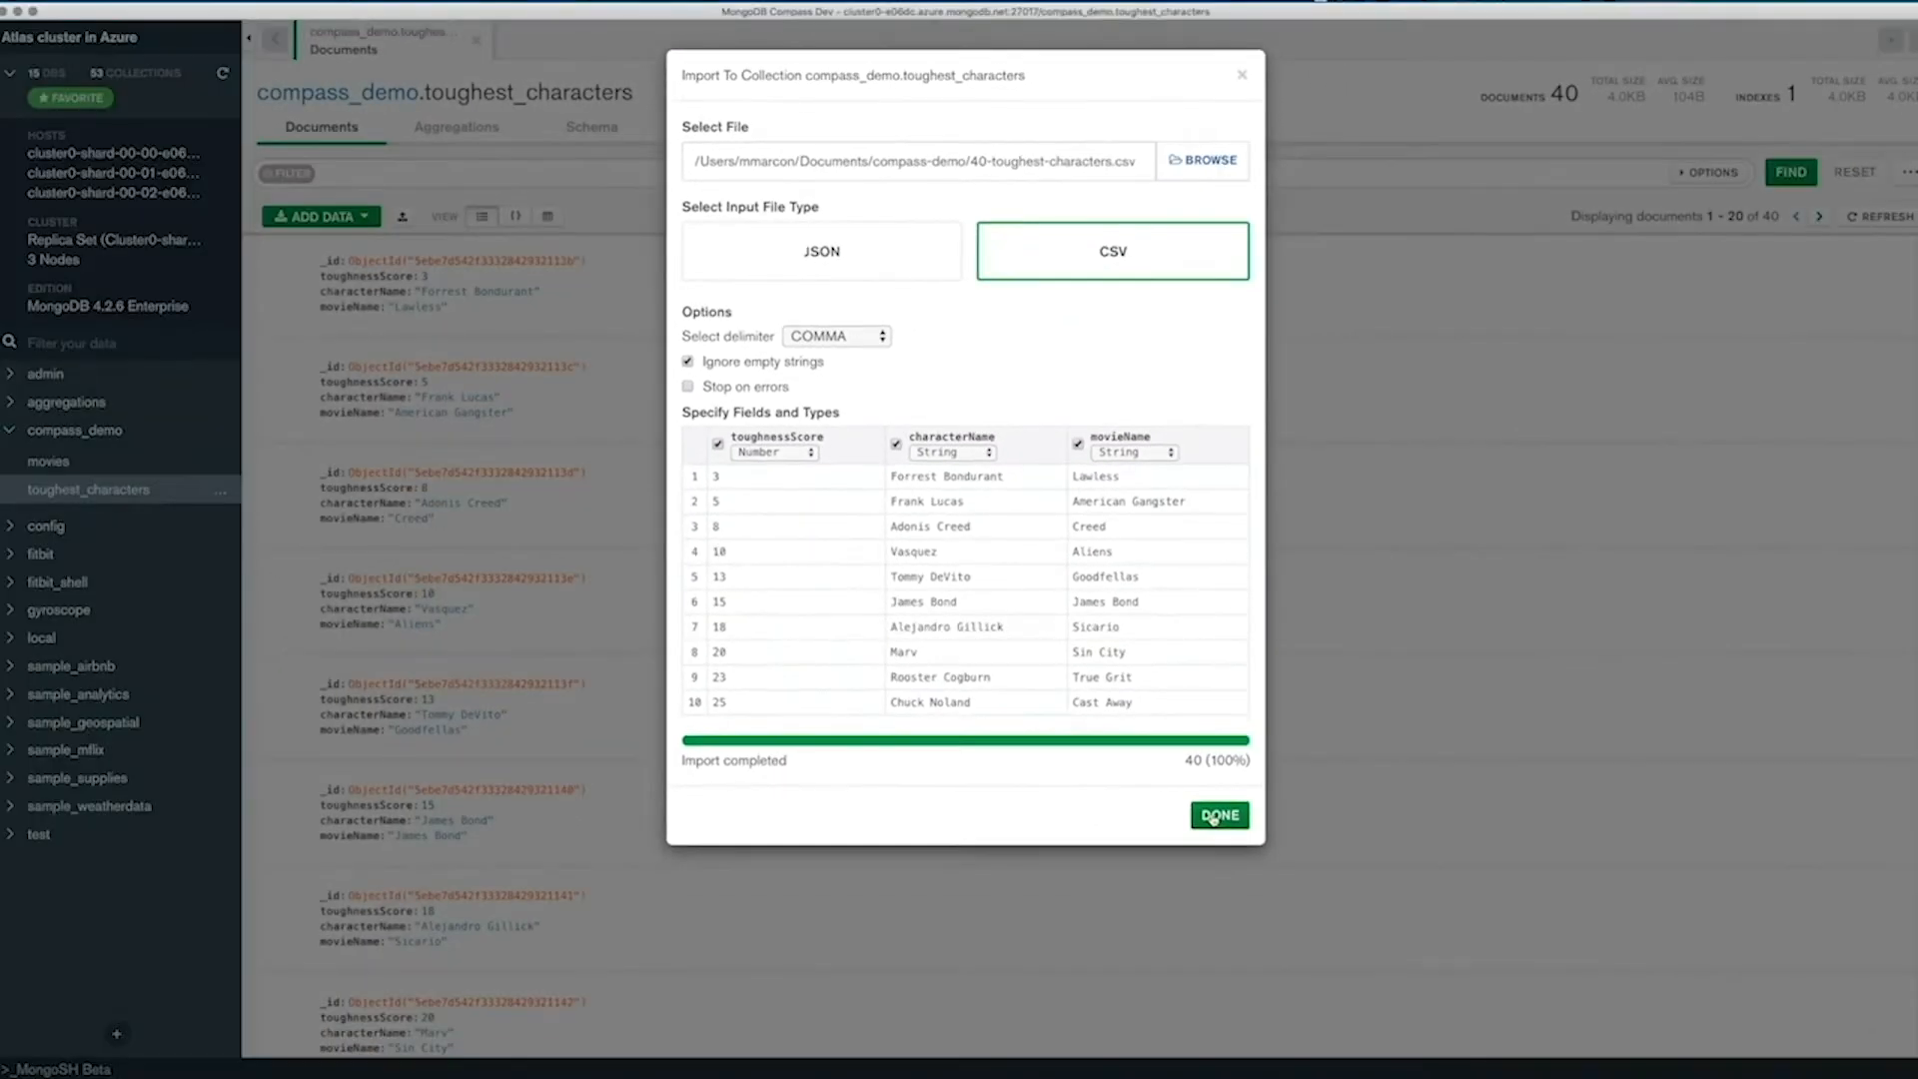
{"action": "left_click", "coordinate": [1220, 813]}
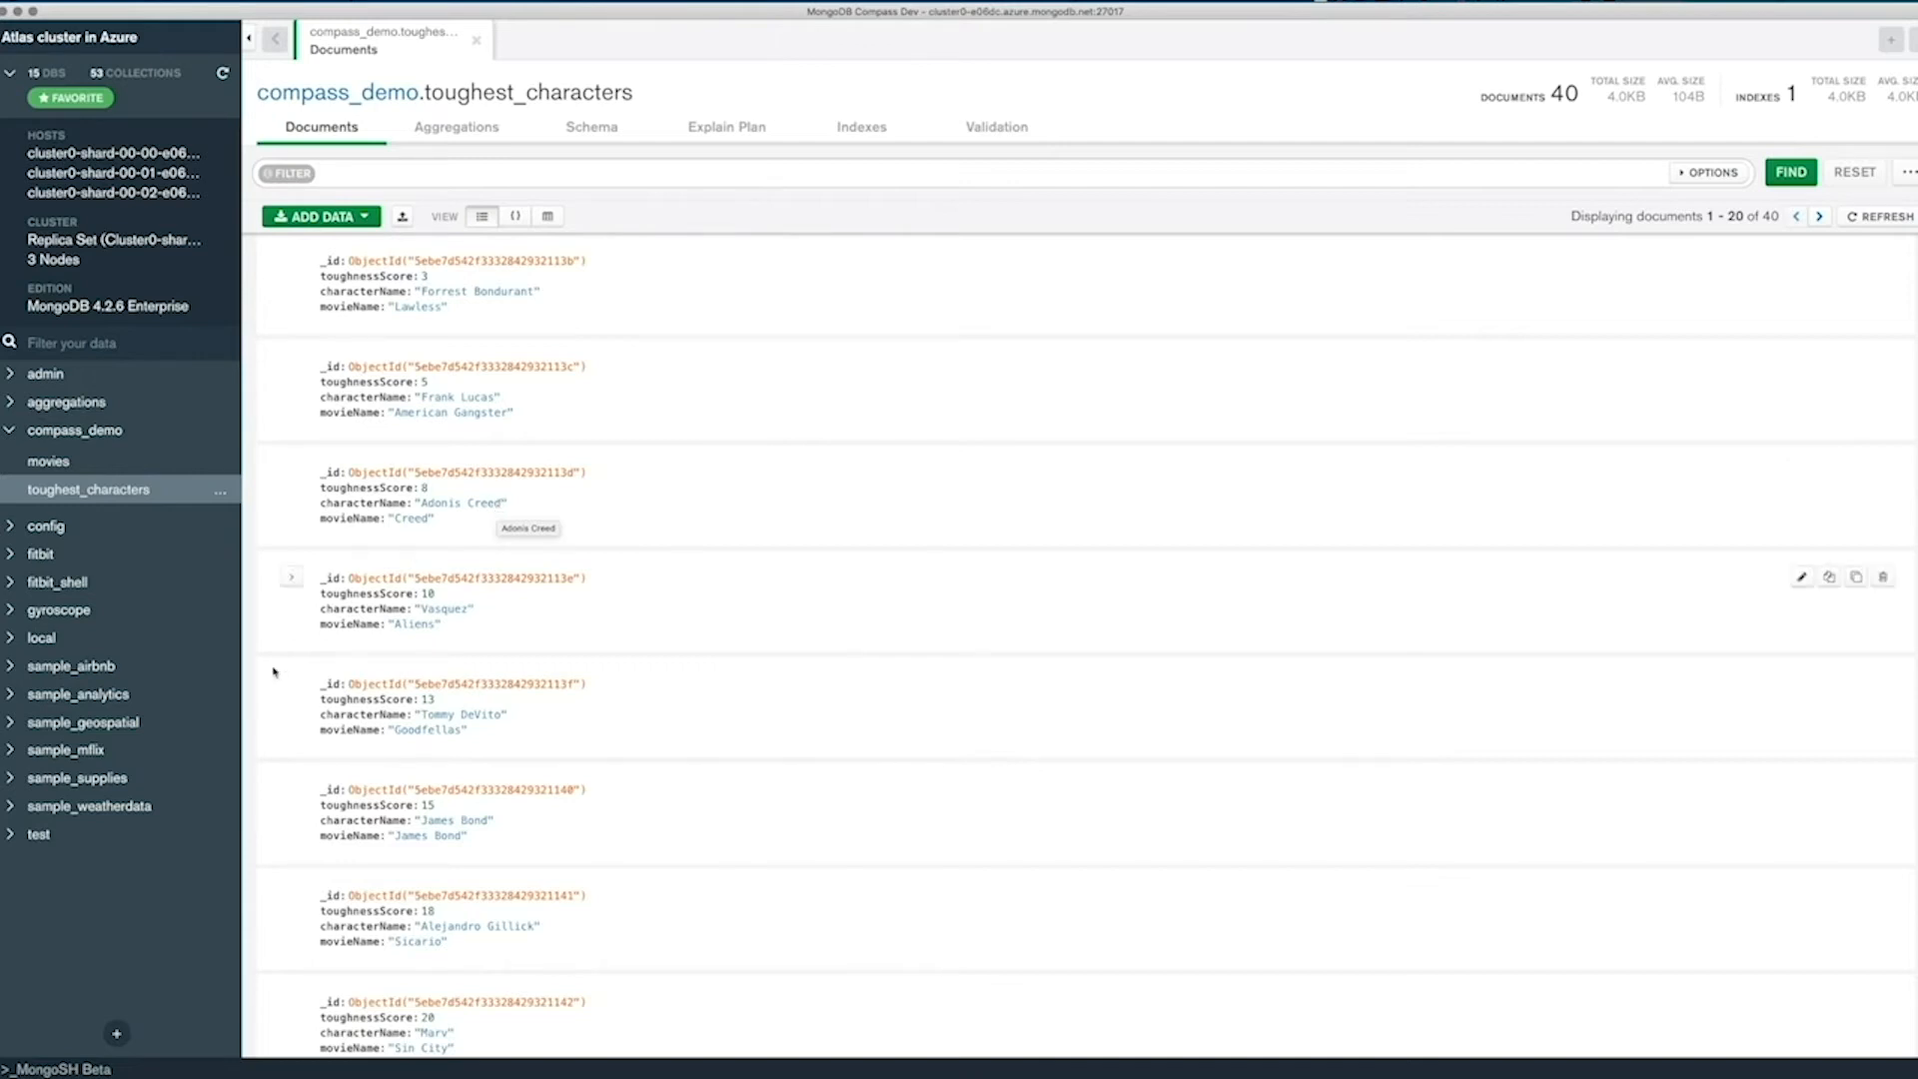
Open the embedded MongoSH shell, enlarge it to about half the window's height and list the databases with show dbs.
{"action": "left_click", "coordinate": [63, 1070]}
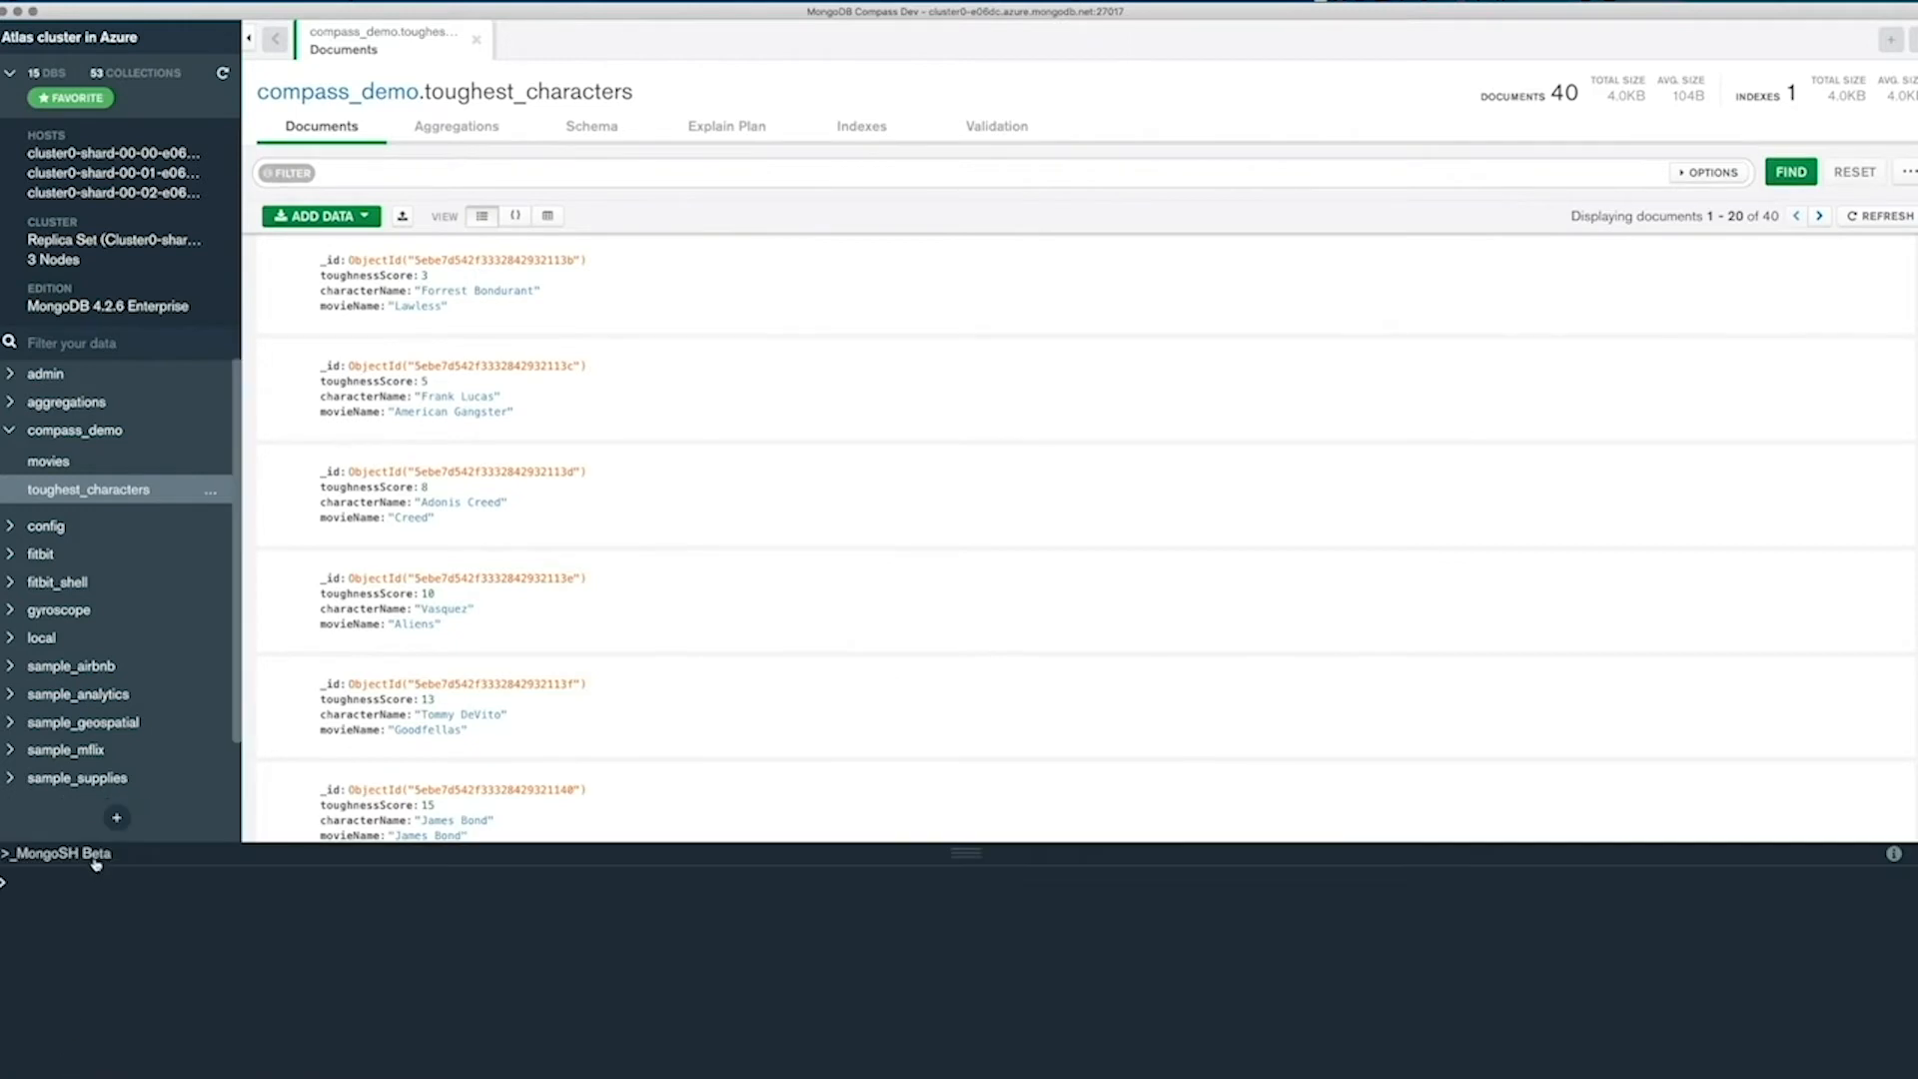
{"action": "left_click_drag", "start_coordinate": [965, 855], "coordinate": [986, 419]}
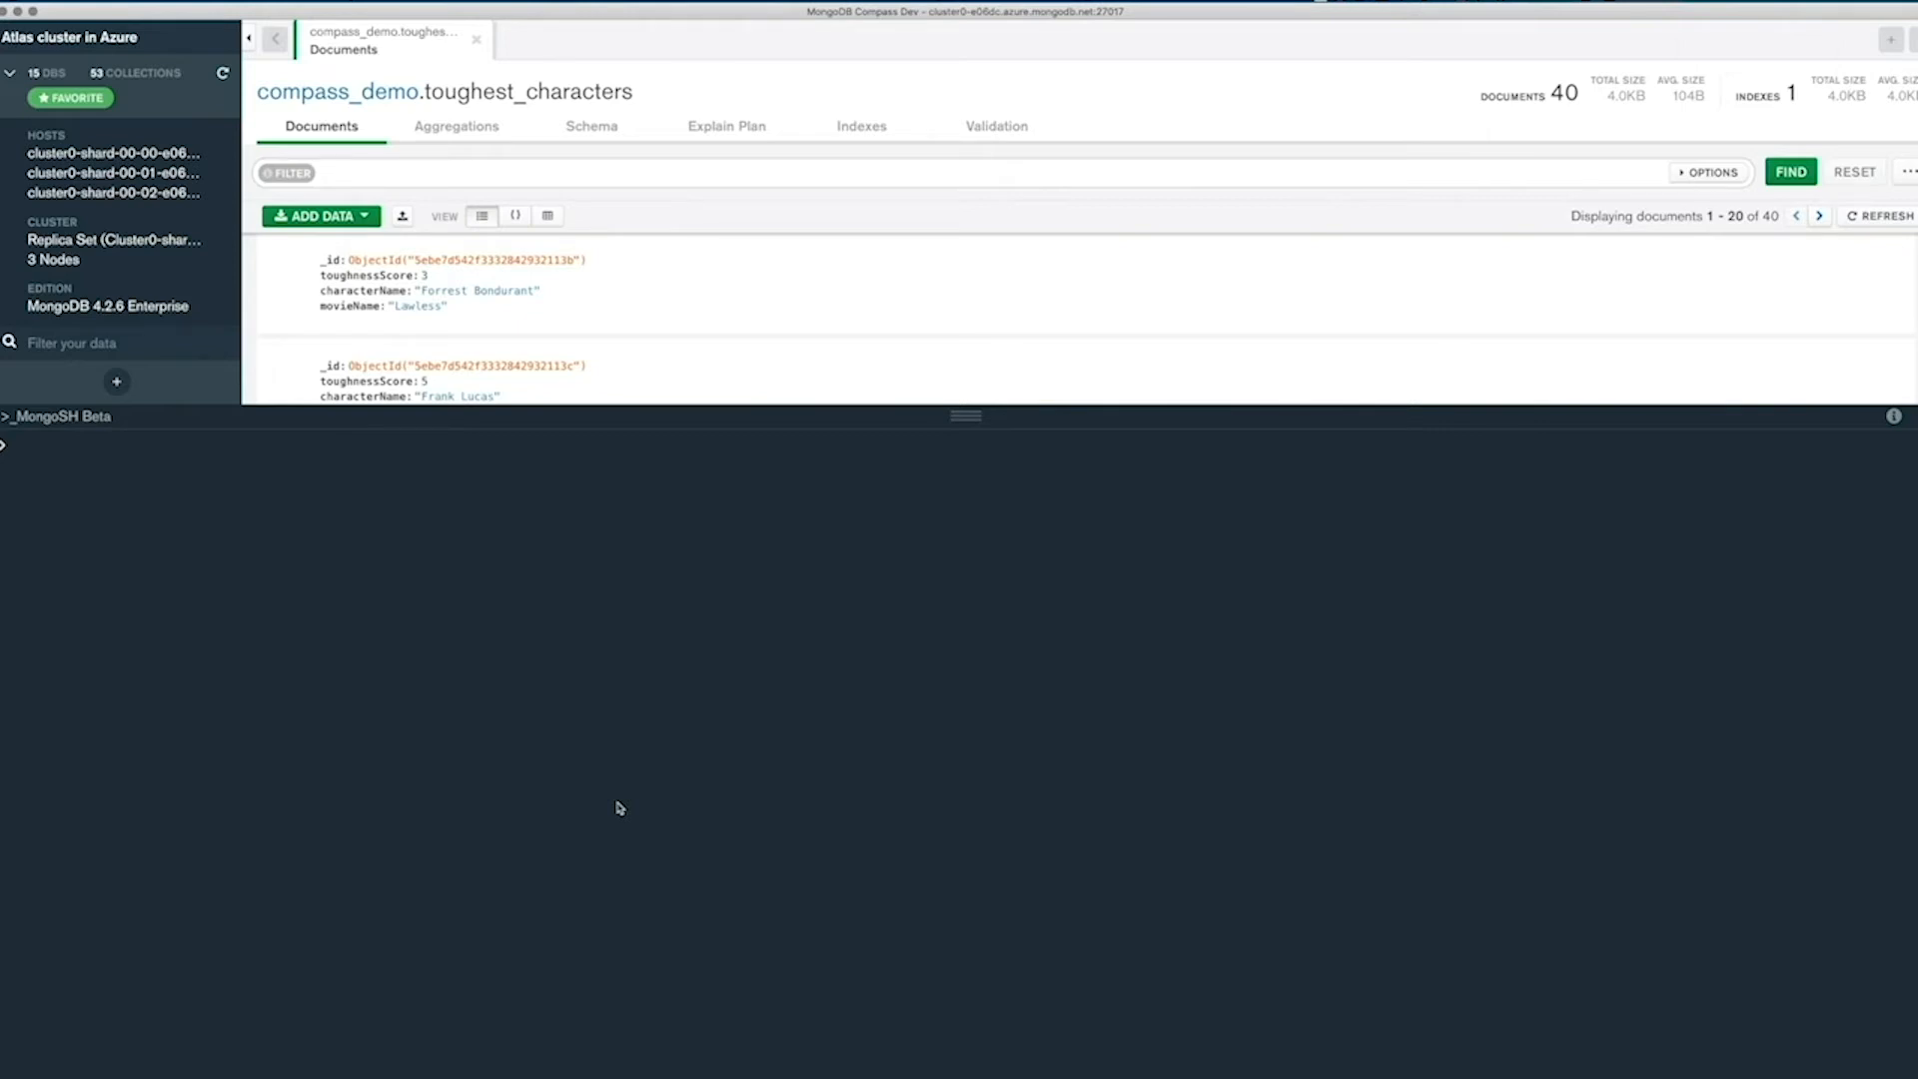
{"action": "left_click", "coordinate": [78, 439]}
{"action": "type", "text": "show "}
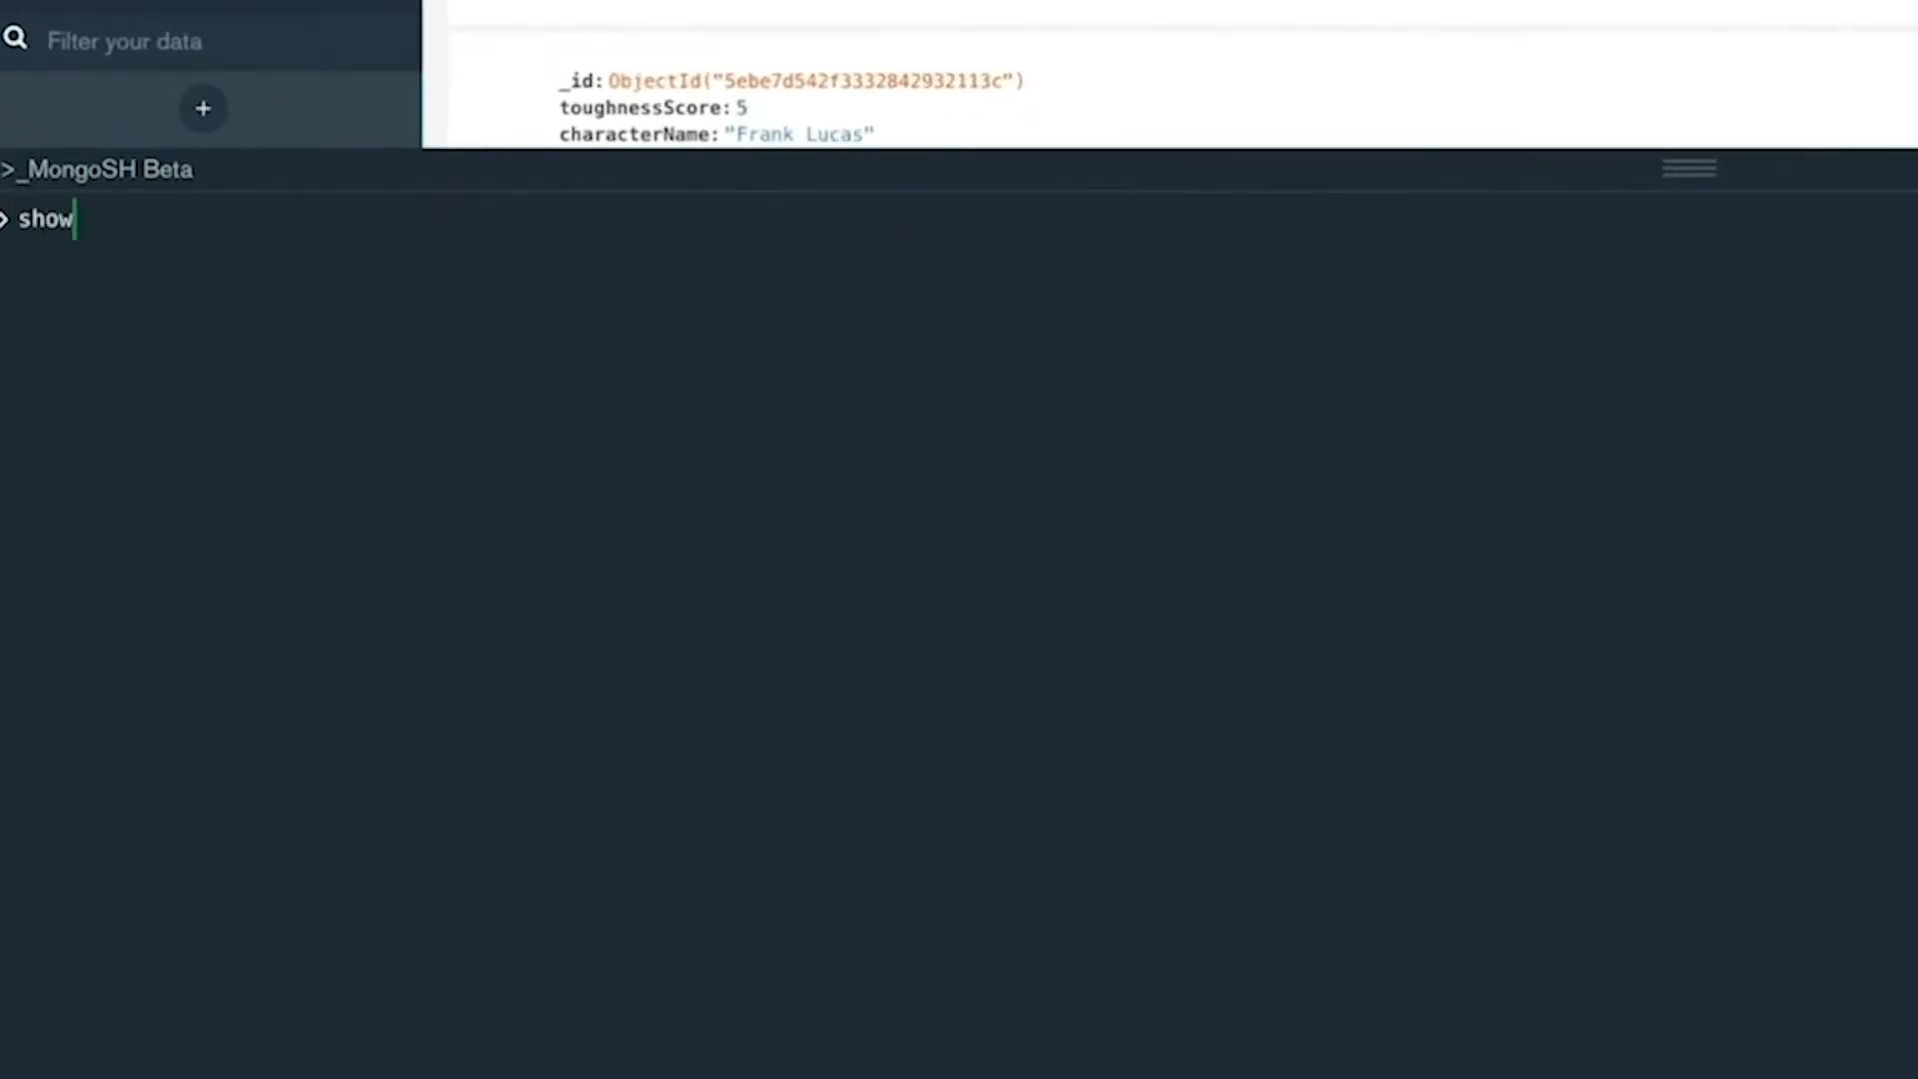
{"action": "type", "text": "dbs"}
{"action": "key", "text": "Return"}
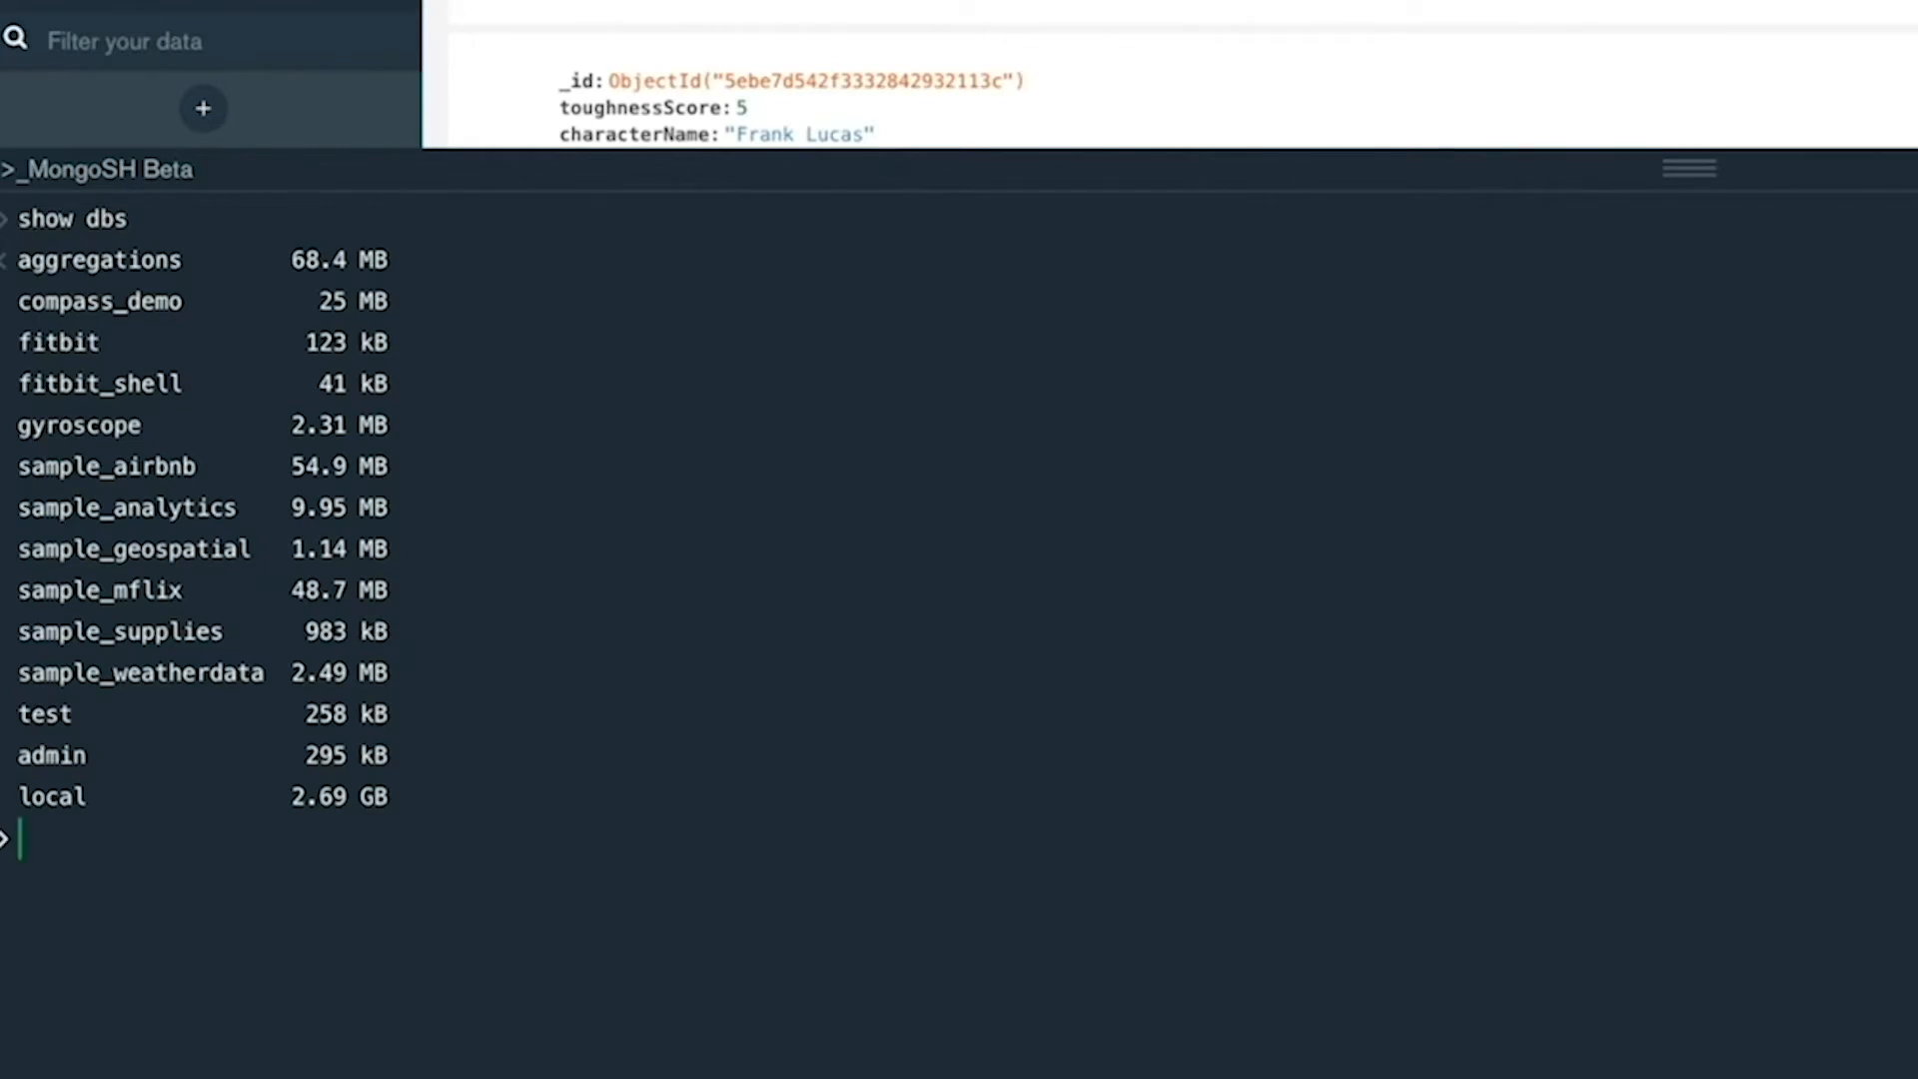
Switch the shell to the compass_demo database with use compass_demo.
{"action": "type", "text": "use"}
{"action": "double_click", "coordinate": [74, 295]}
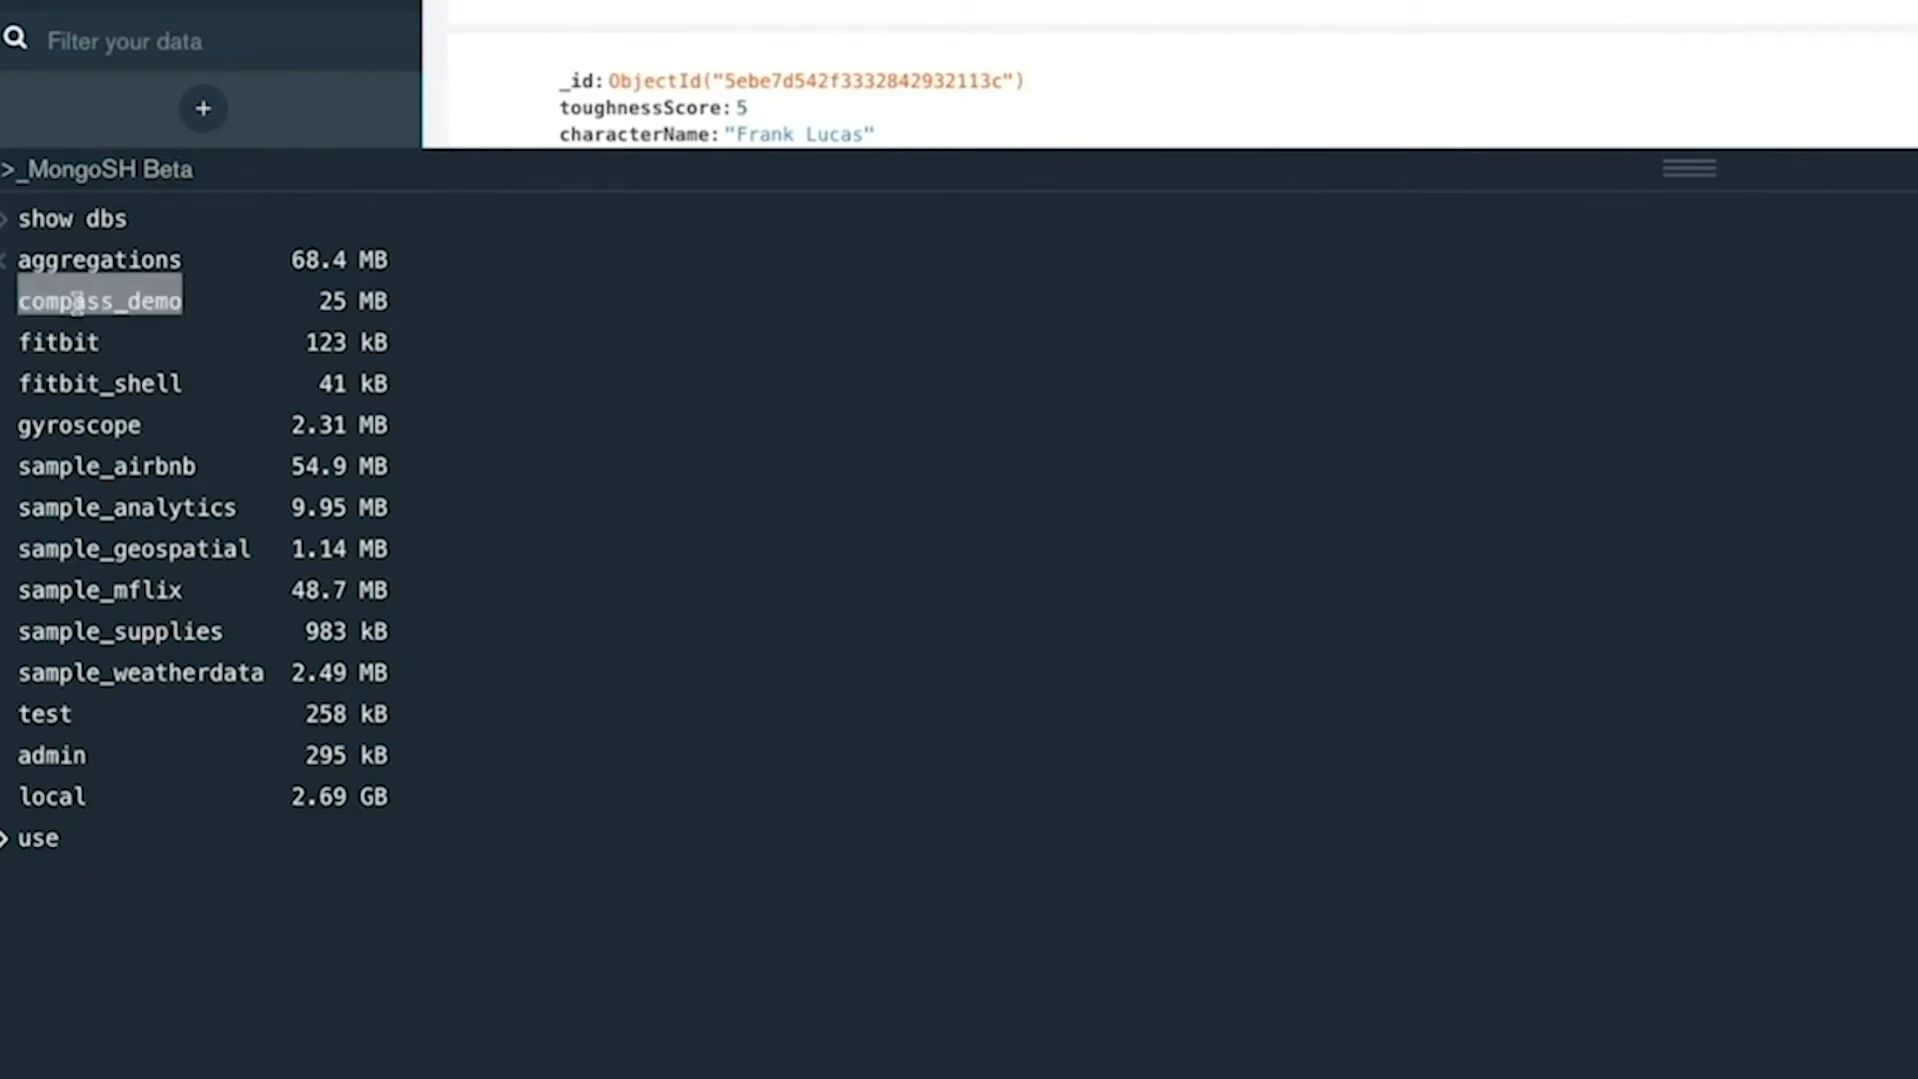
{"action": "left_click", "coordinate": [304, 873]}
{"action": "type", "text": "use"}
{"action": "type", "text": "compass_demo"}
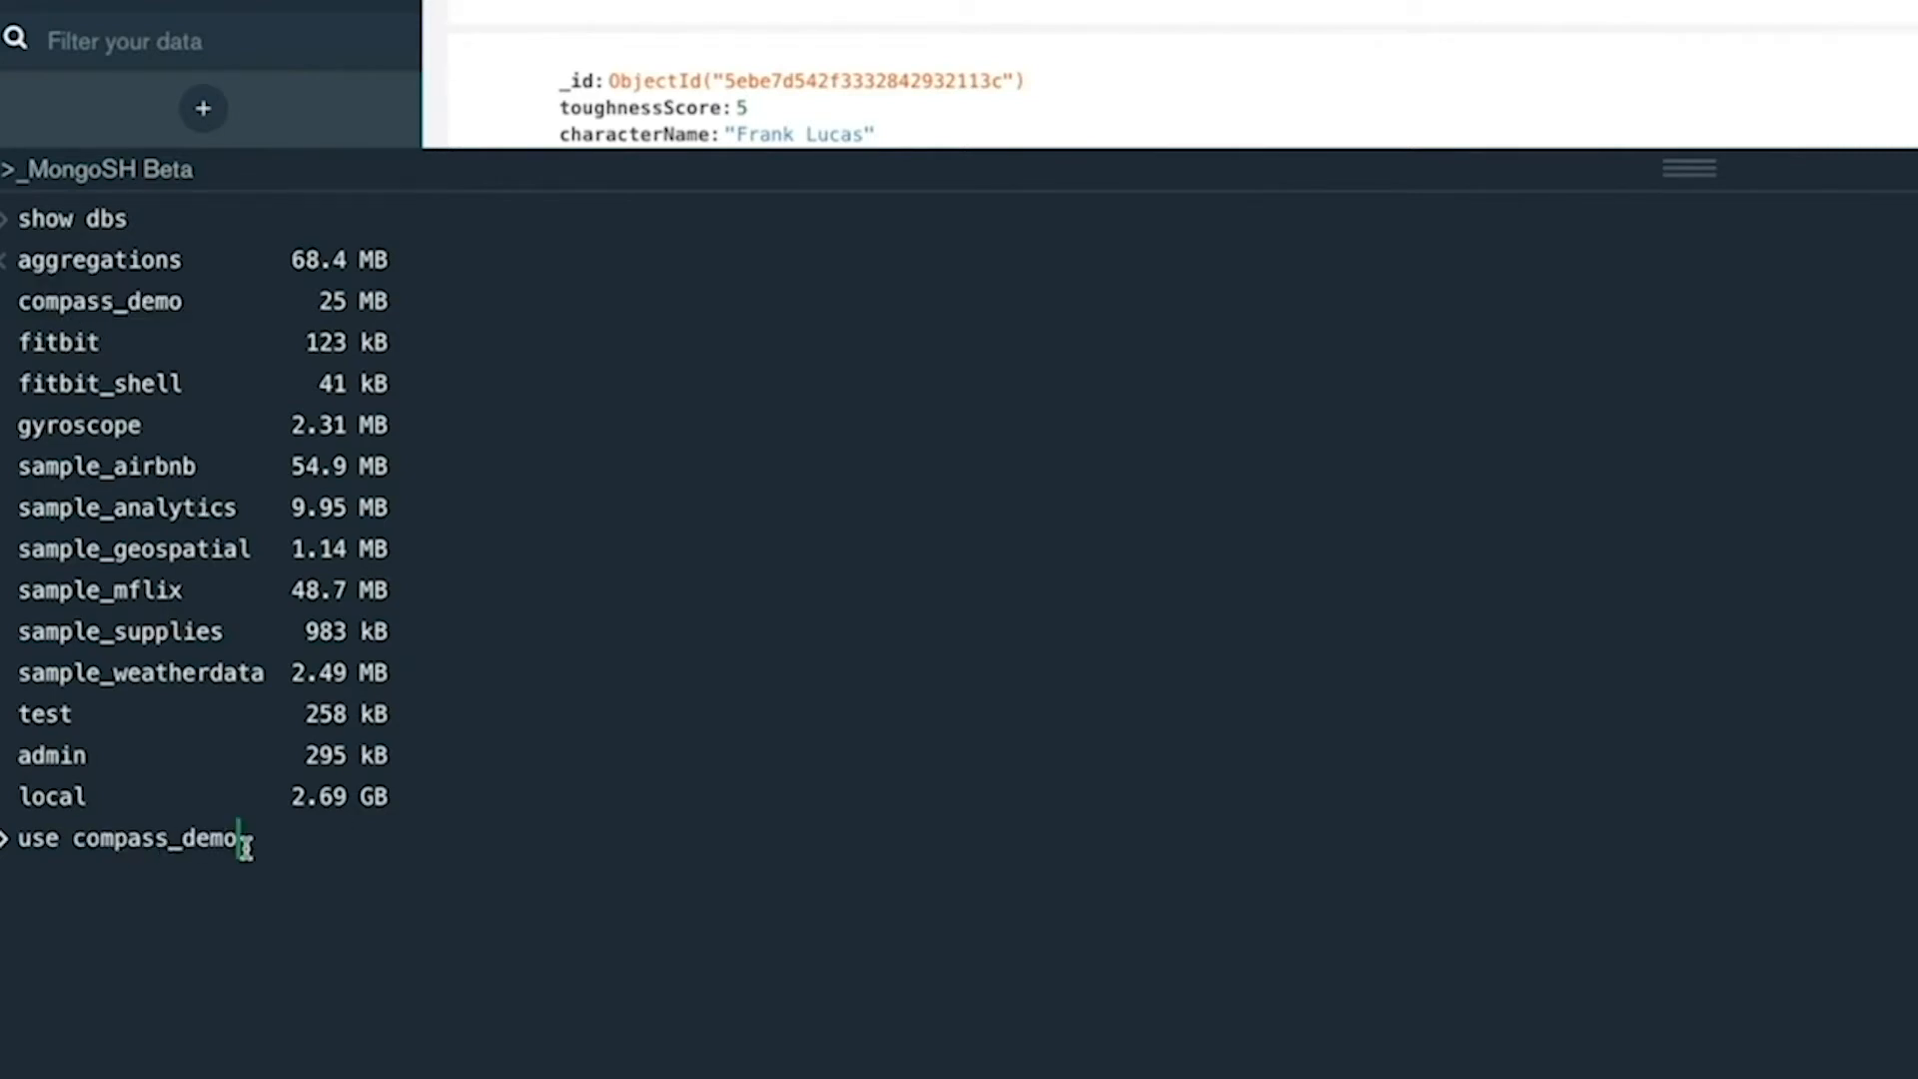
{"action": "key", "text": "Return"}
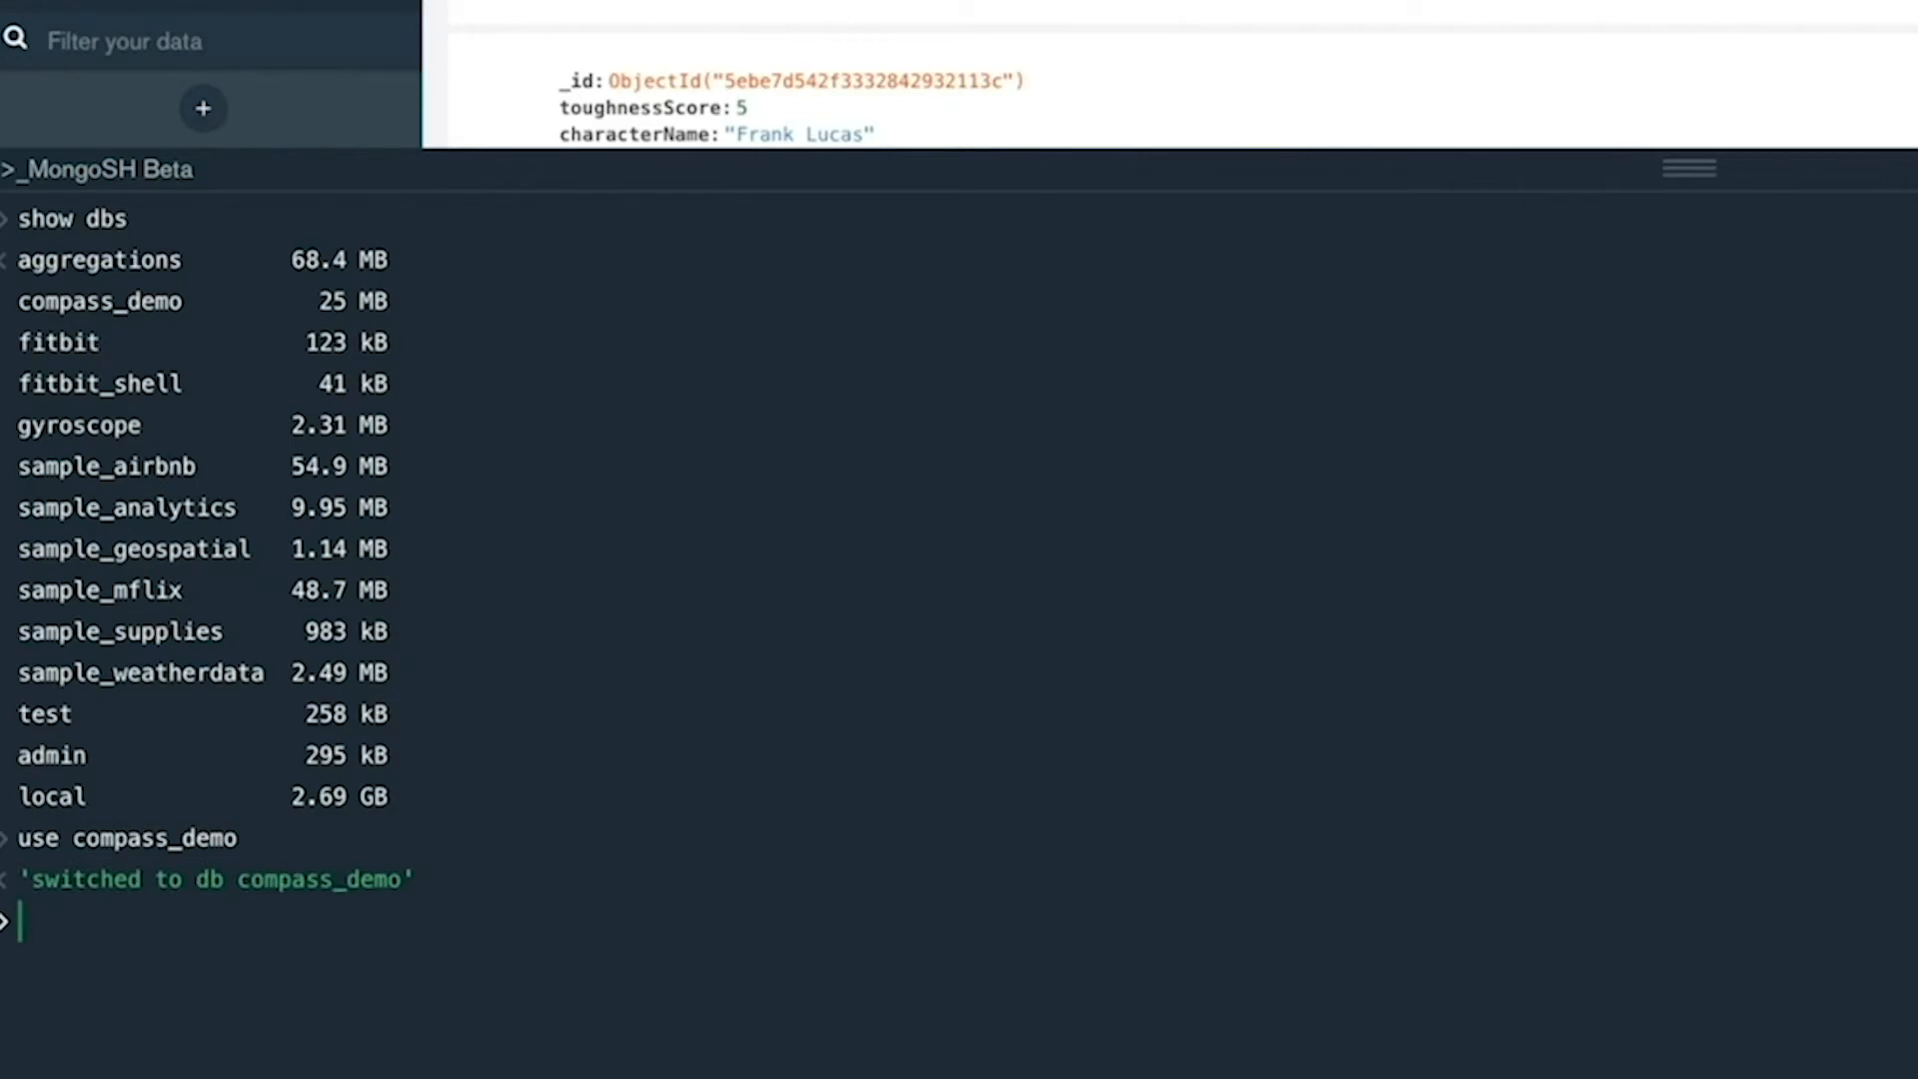
Try to find the movies from 1982 with the shell query dv.movies.find({year: 1982}).
{"action": "type", "text": "dv.movies.find("}
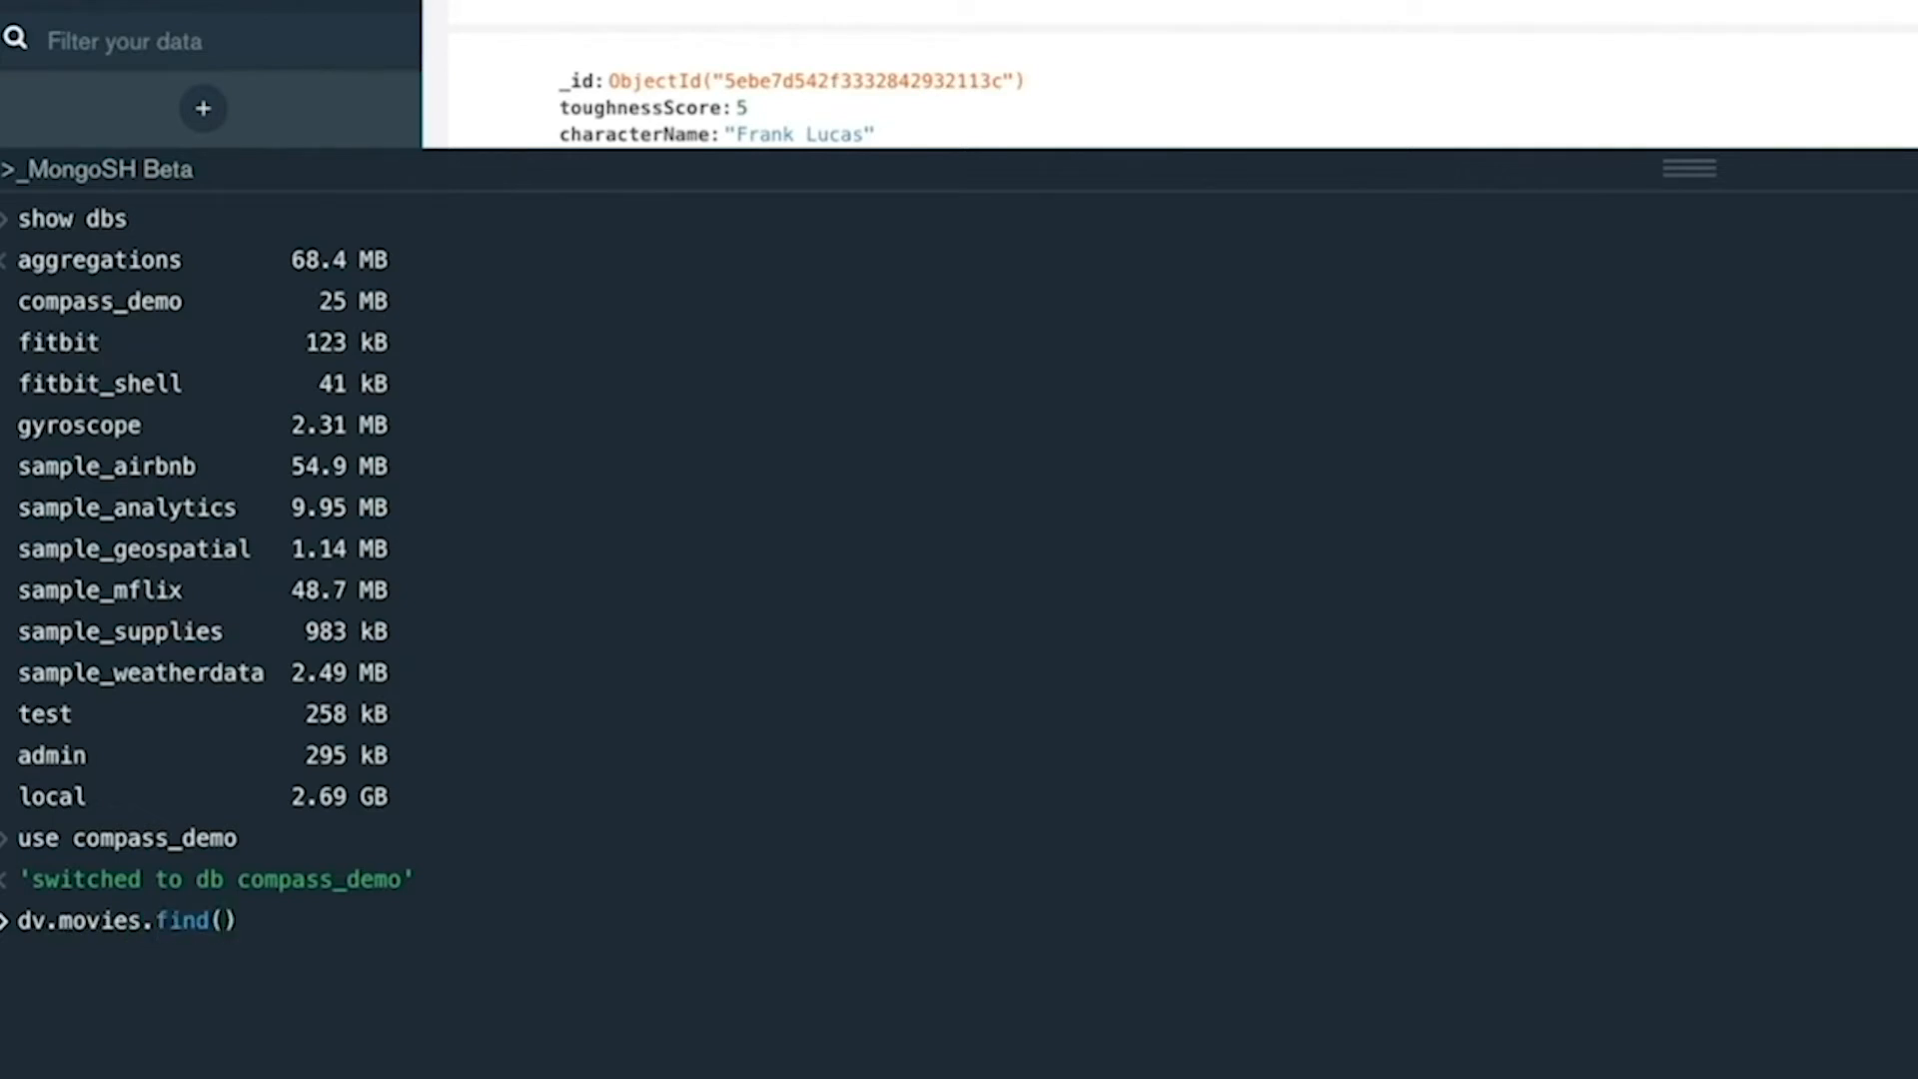
{"action": "type", "text": "{yar"}
{"action": "key", "text": "BackSpace"}
{"action": "key", "text": "BackSpace"}
{"action": "type", "text": "ear: 1982"}
{"action": "key", "text": "Right"}
{"action": "key", "text": "Right"}
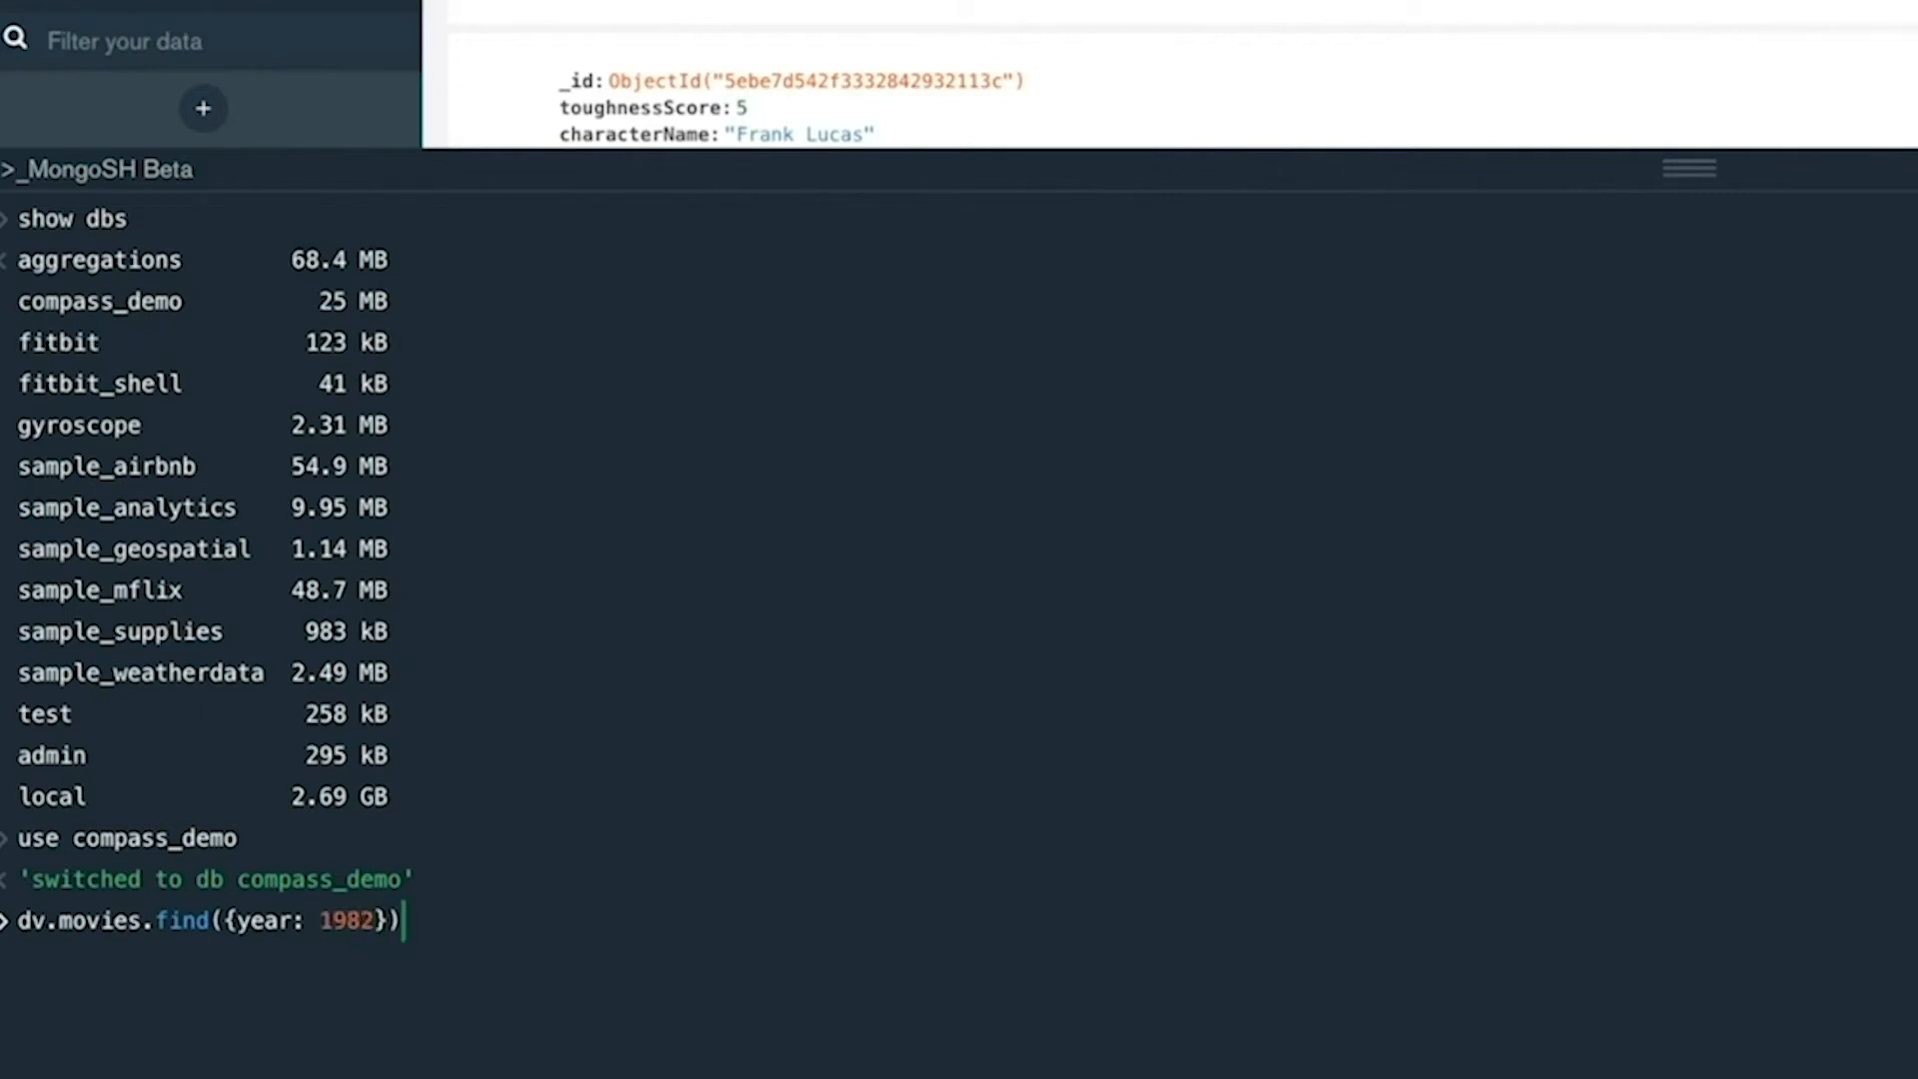
{"action": "key", "text": "Return"}
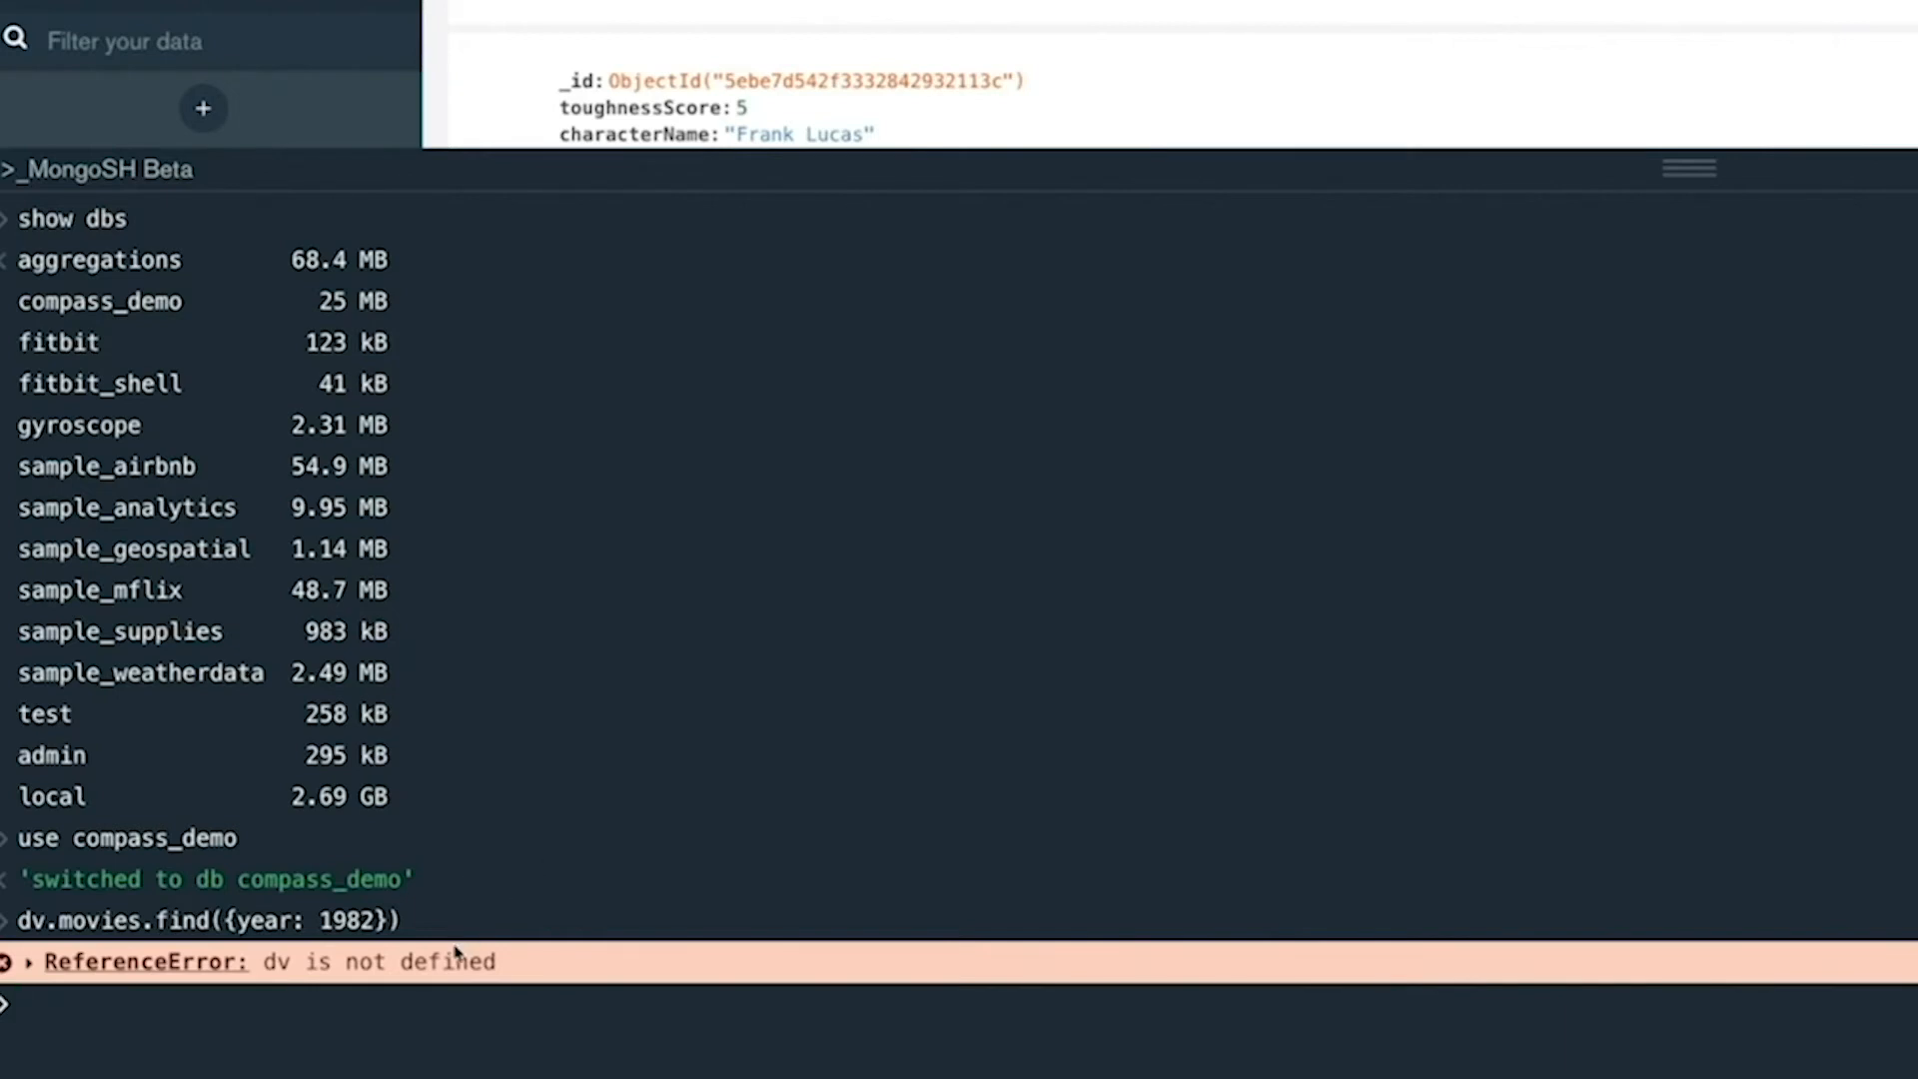
Correct dv to db in the previous query, run db.movies.find({year: 1982}) and look through the returned documents.
{"action": "double_click", "coordinate": [286, 962]}
{"action": "left_click", "coordinate": [285, 976]}
{"action": "left_click", "coordinate": [62, 999]}
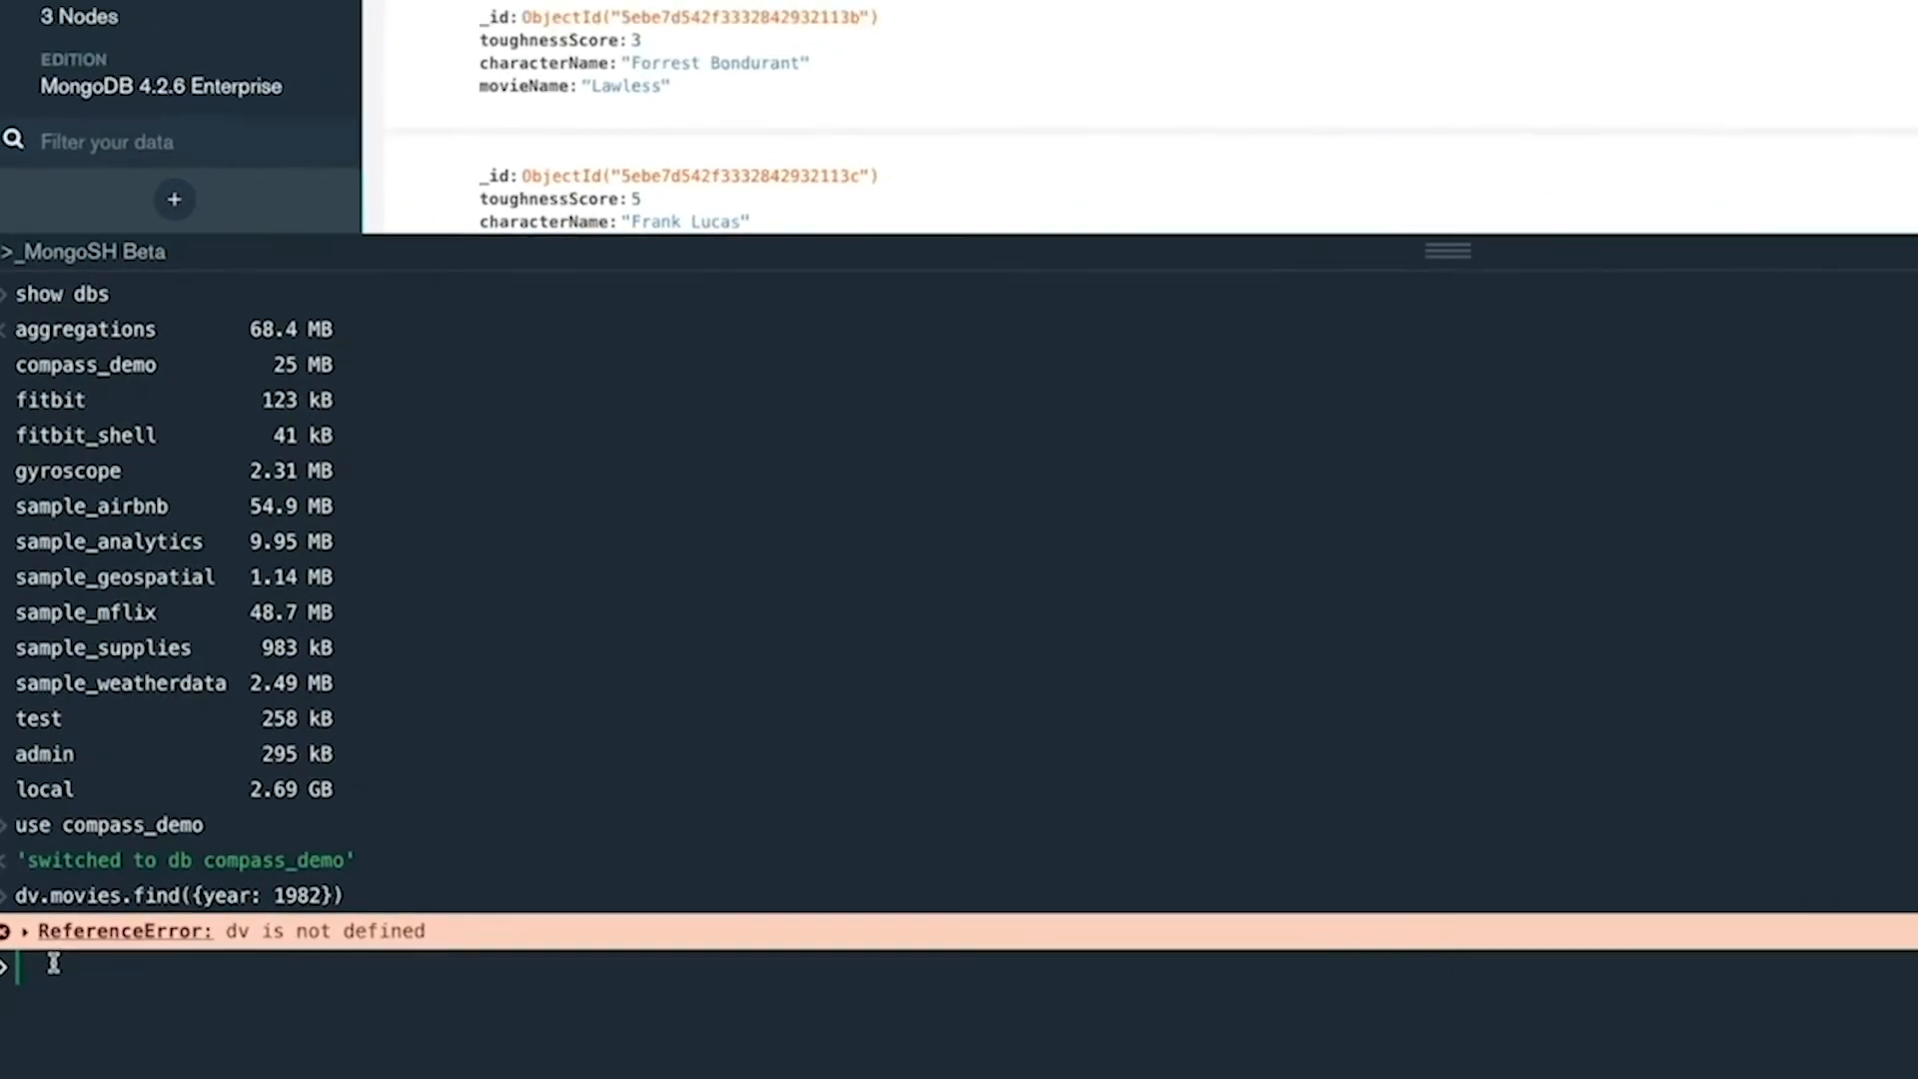
{"action": "key", "text": "Up"}
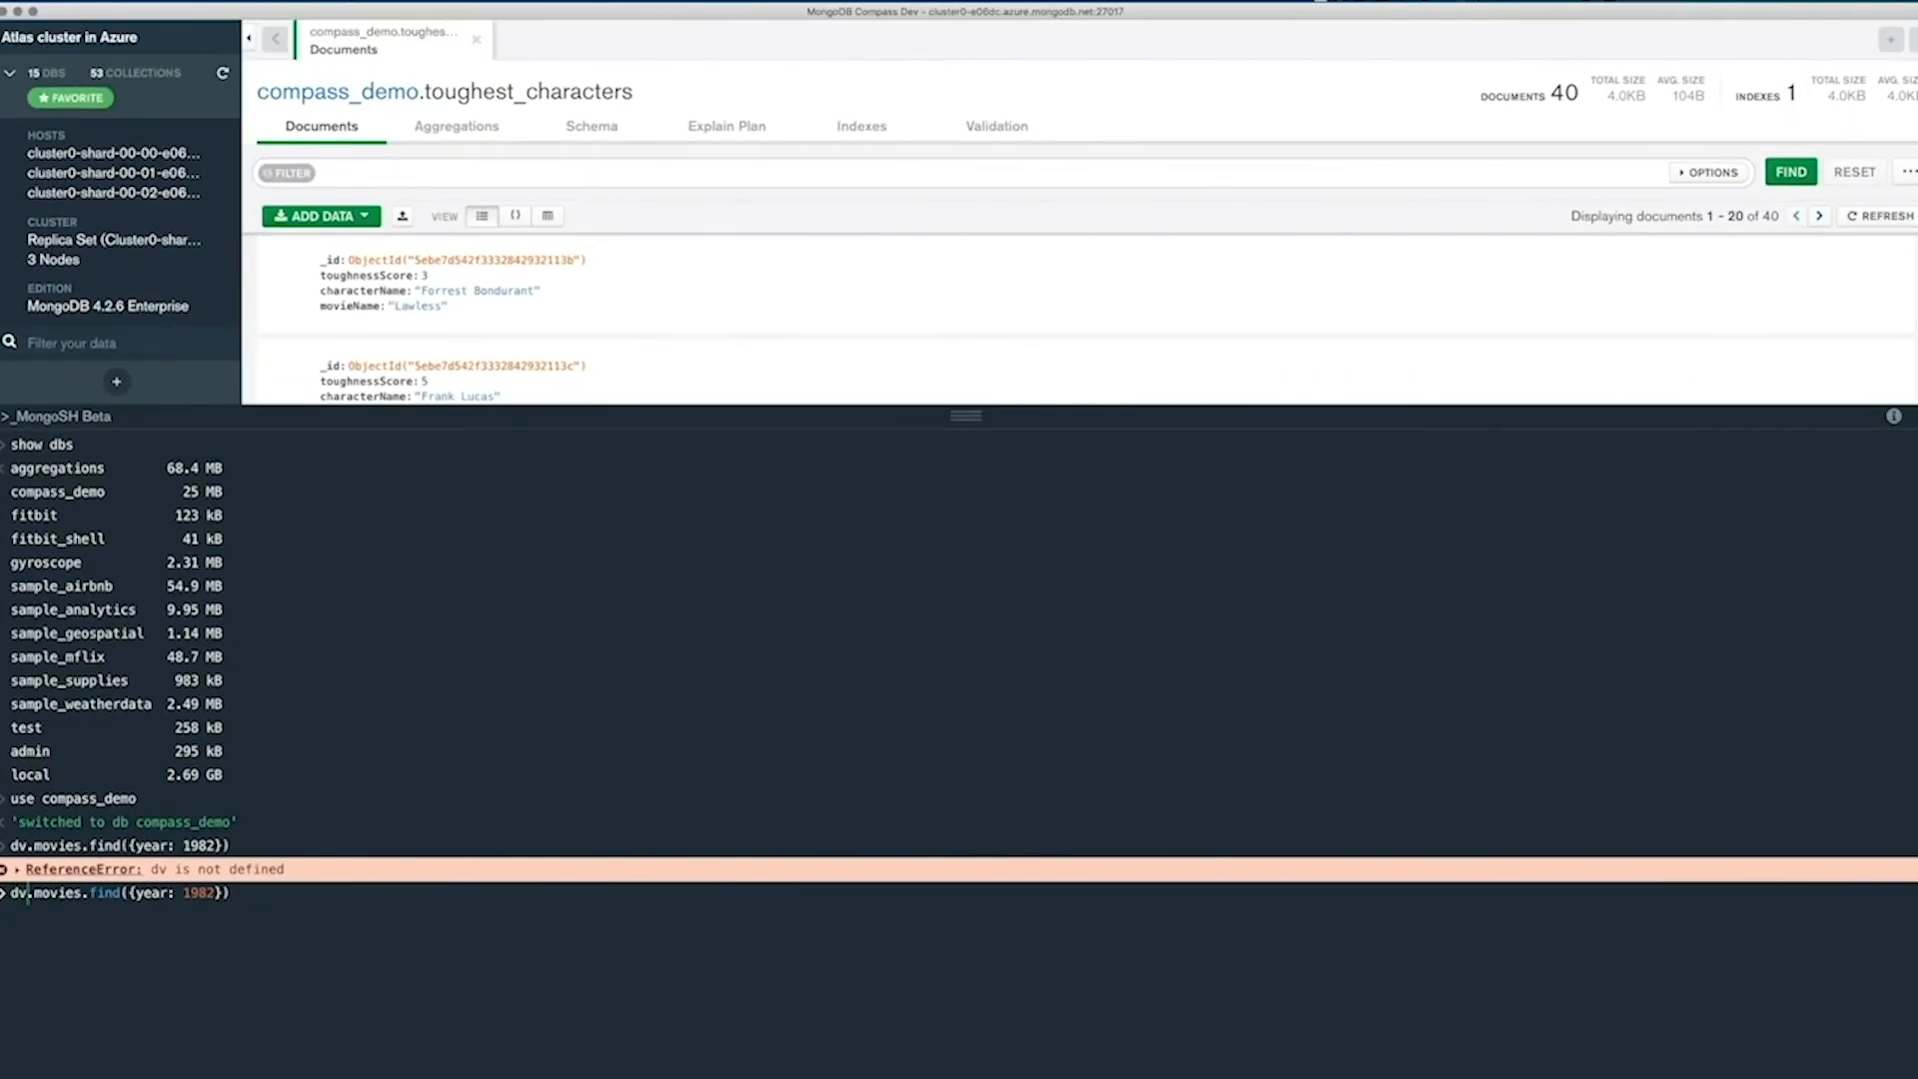
{"action": "key", "text": "Delete"}
{"action": "type", "text": "b"}
{"action": "key", "text": "Return"}
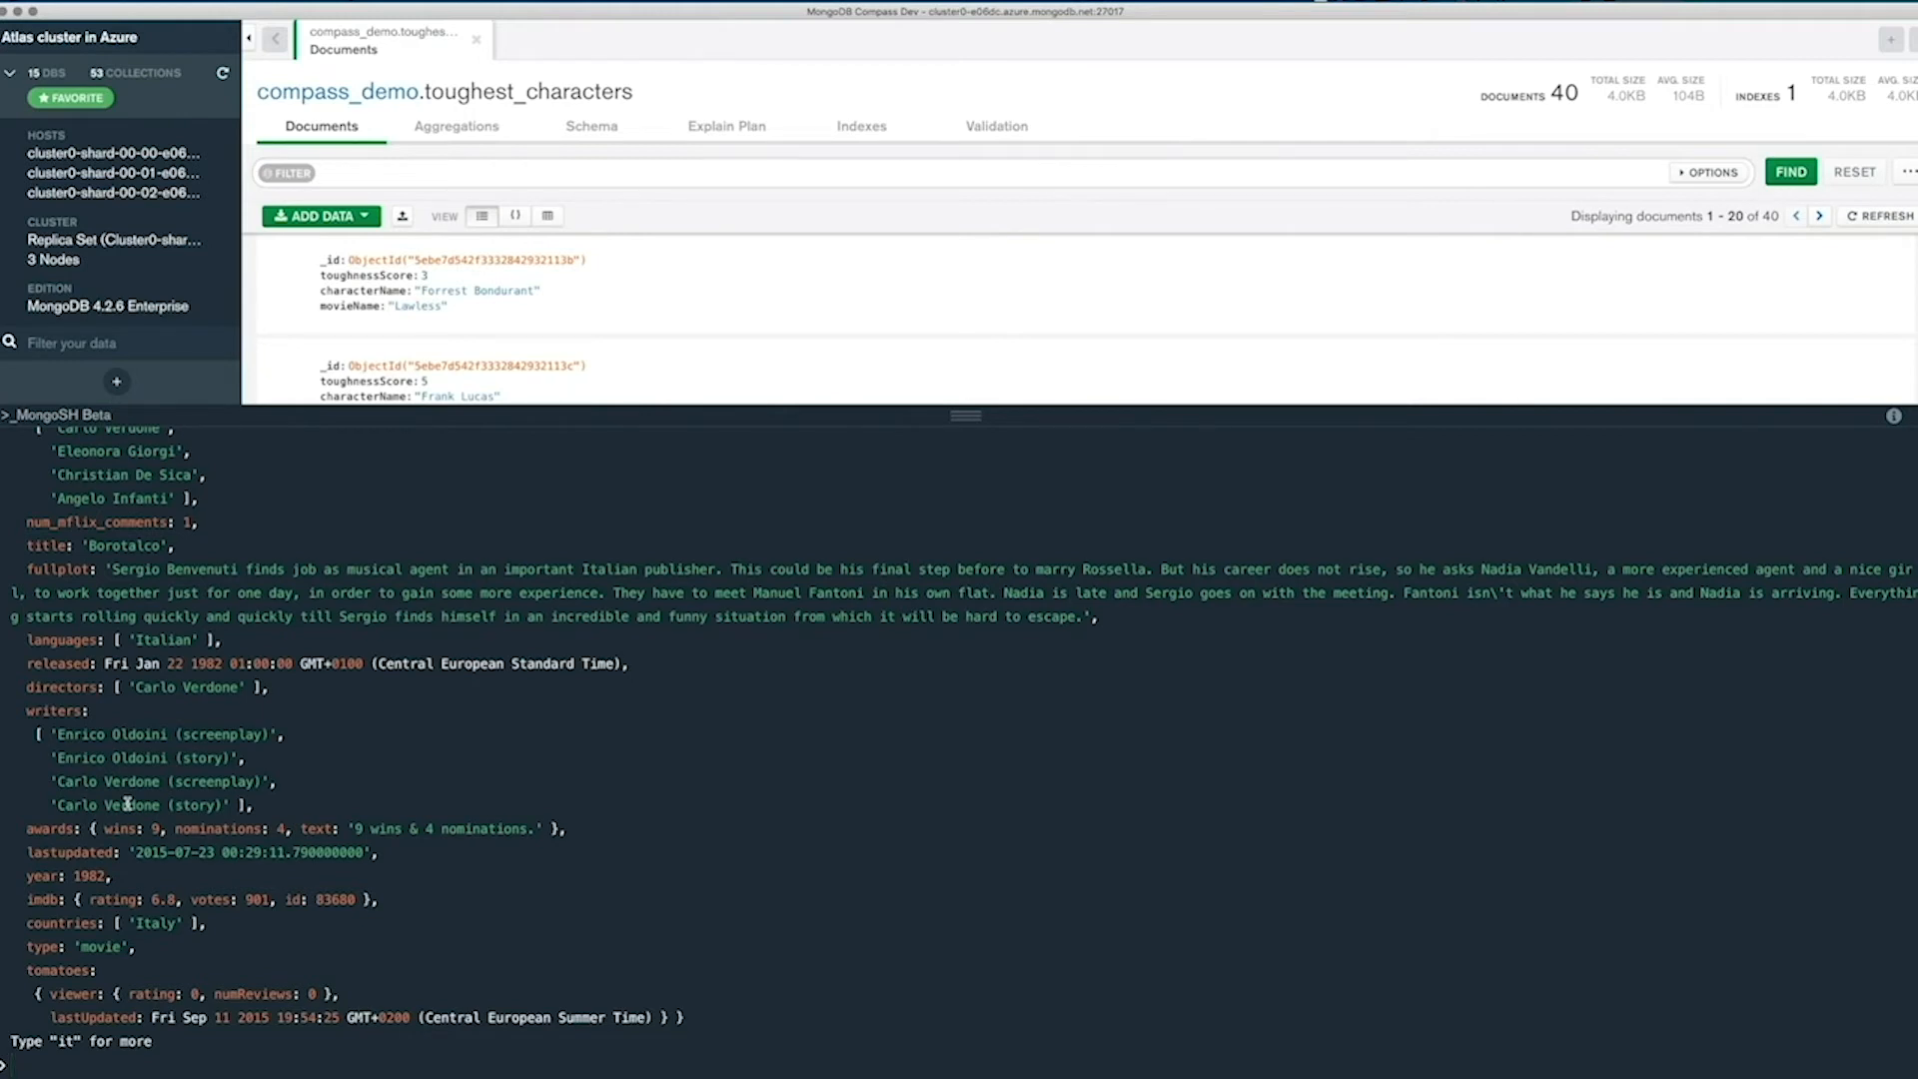
{"action": "scroll", "coordinate": [176, 696], "scroll_direction": "up", "scroll_amount": 3}
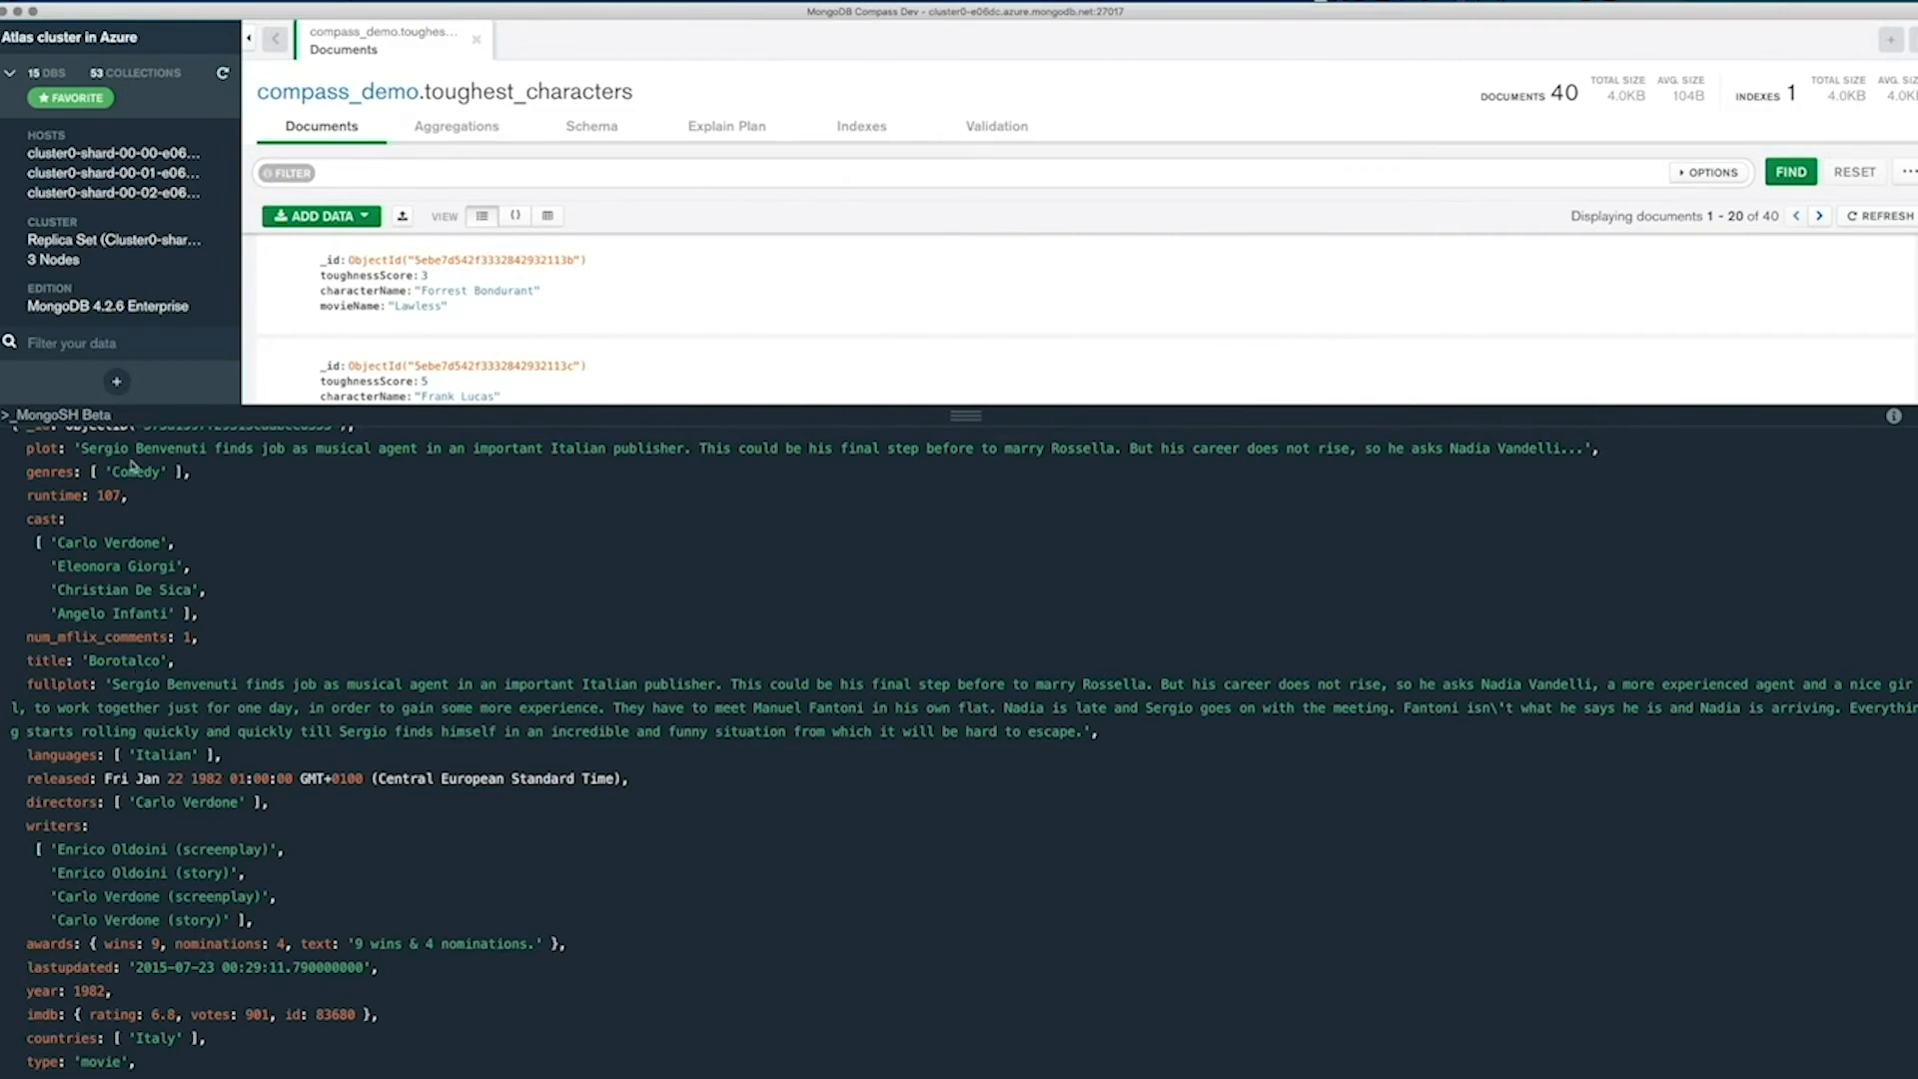
{"action": "scroll", "coordinate": [259, 761], "scroll_direction": "down", "scroll_amount": 3}
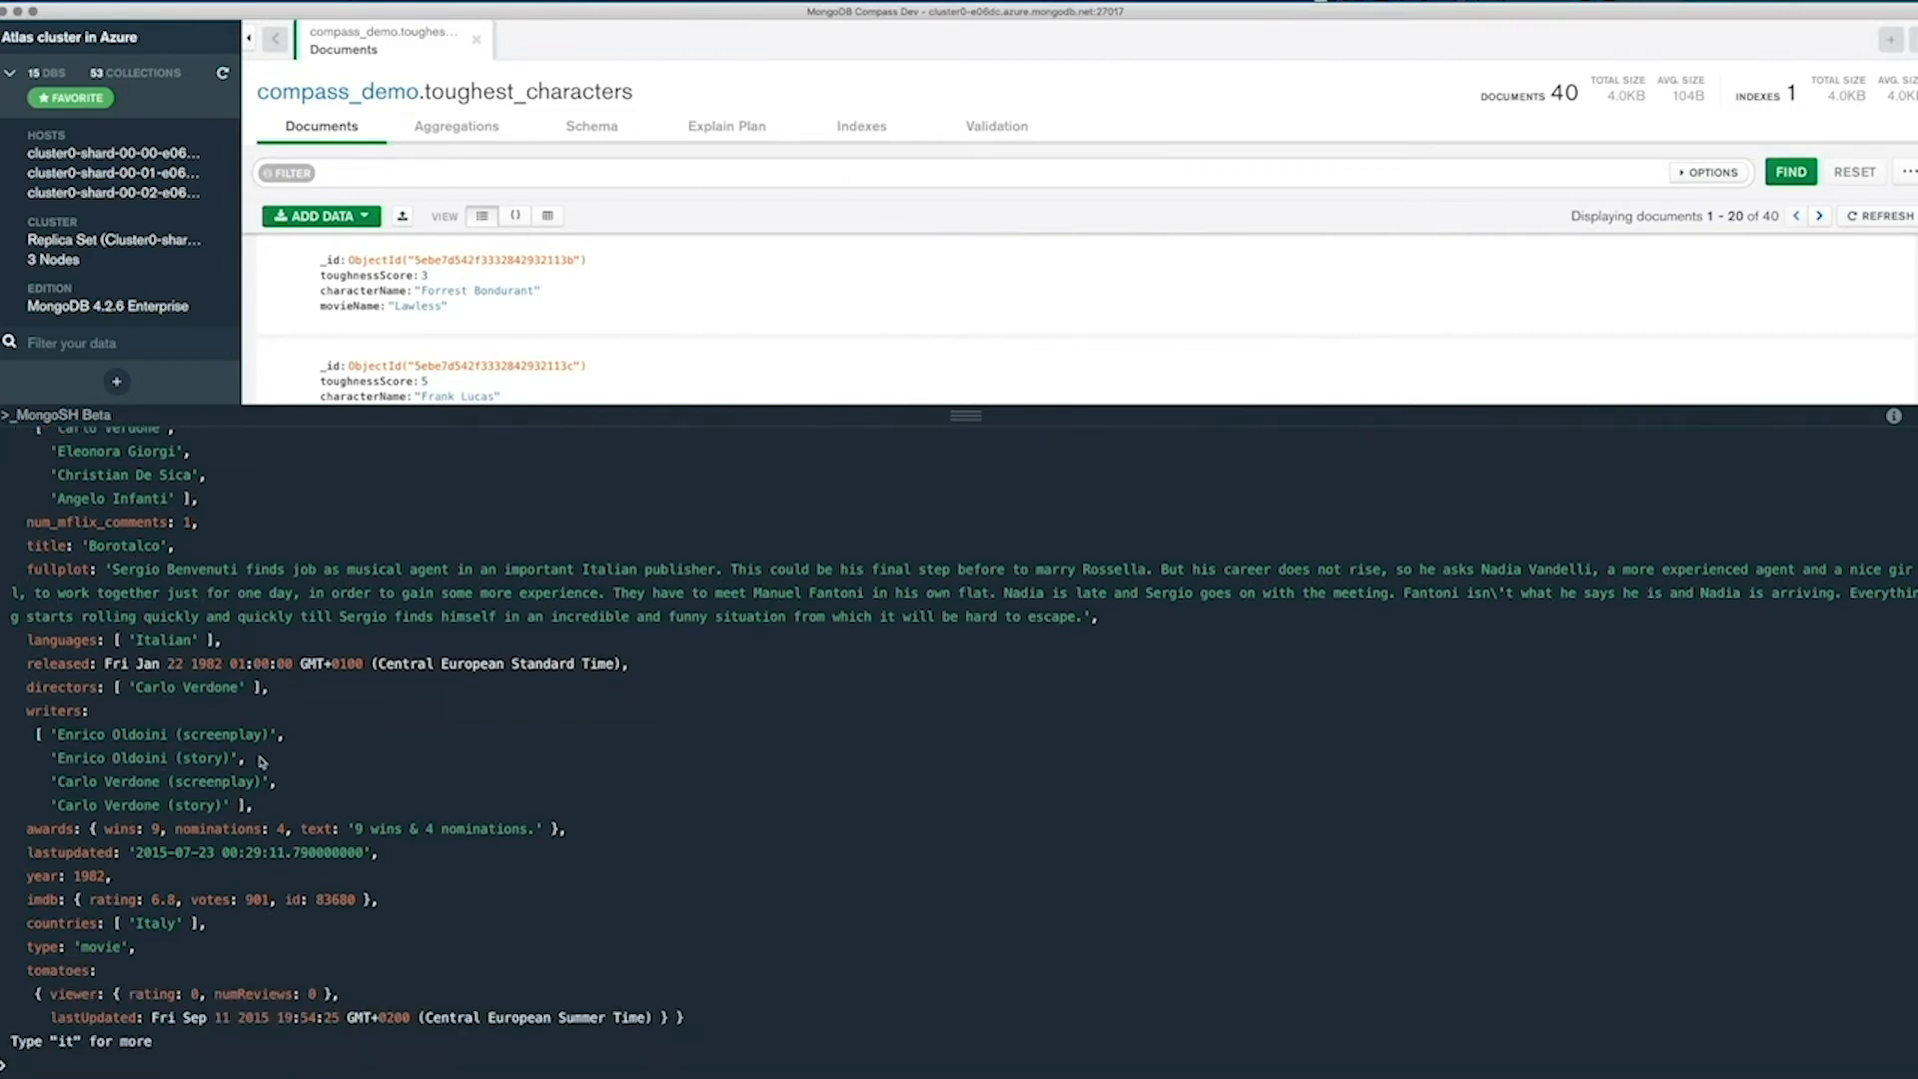
Count the movies from 1982 by running db.movies.find({year: 1982}).count() in the shell.
{"action": "key", "text": "Up"}
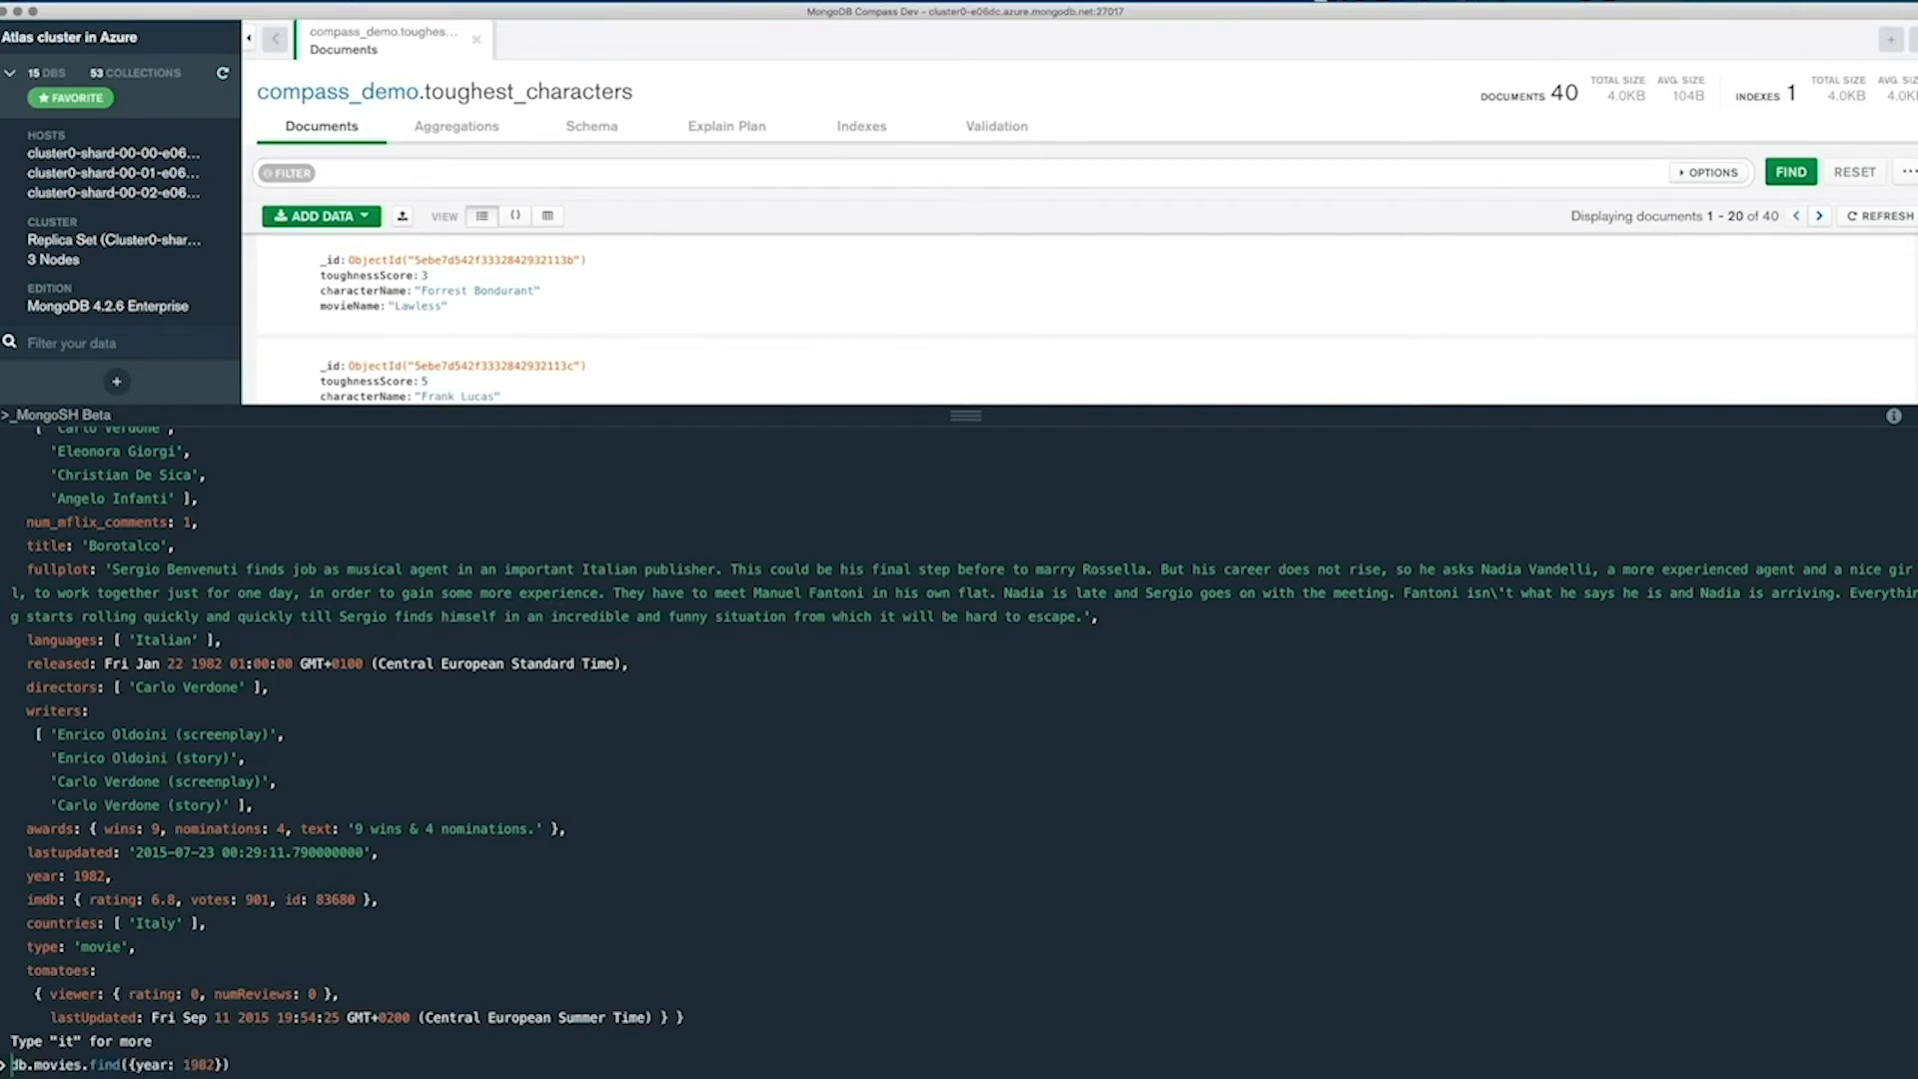
{"action": "key", "text": "End"}
{"action": "type", "text": ".coun"}
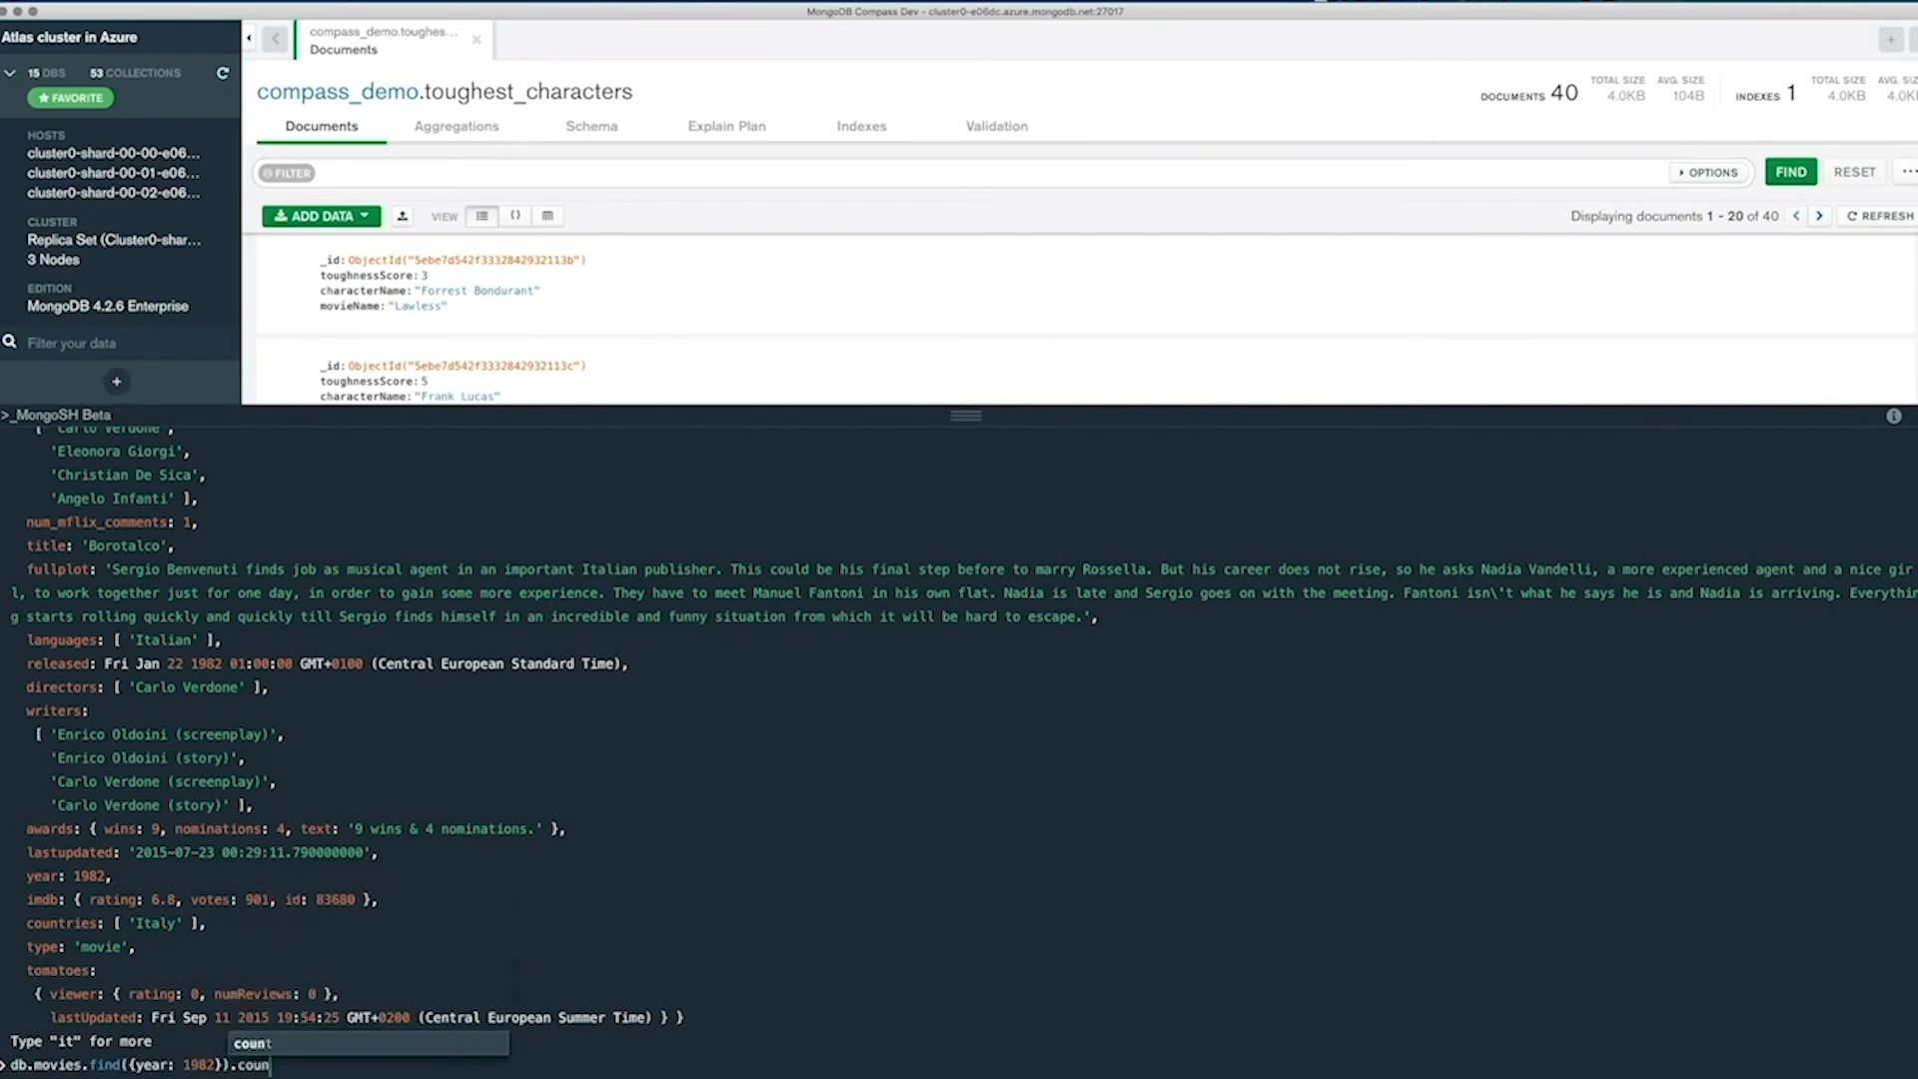
{"action": "type", "text": "t()"}
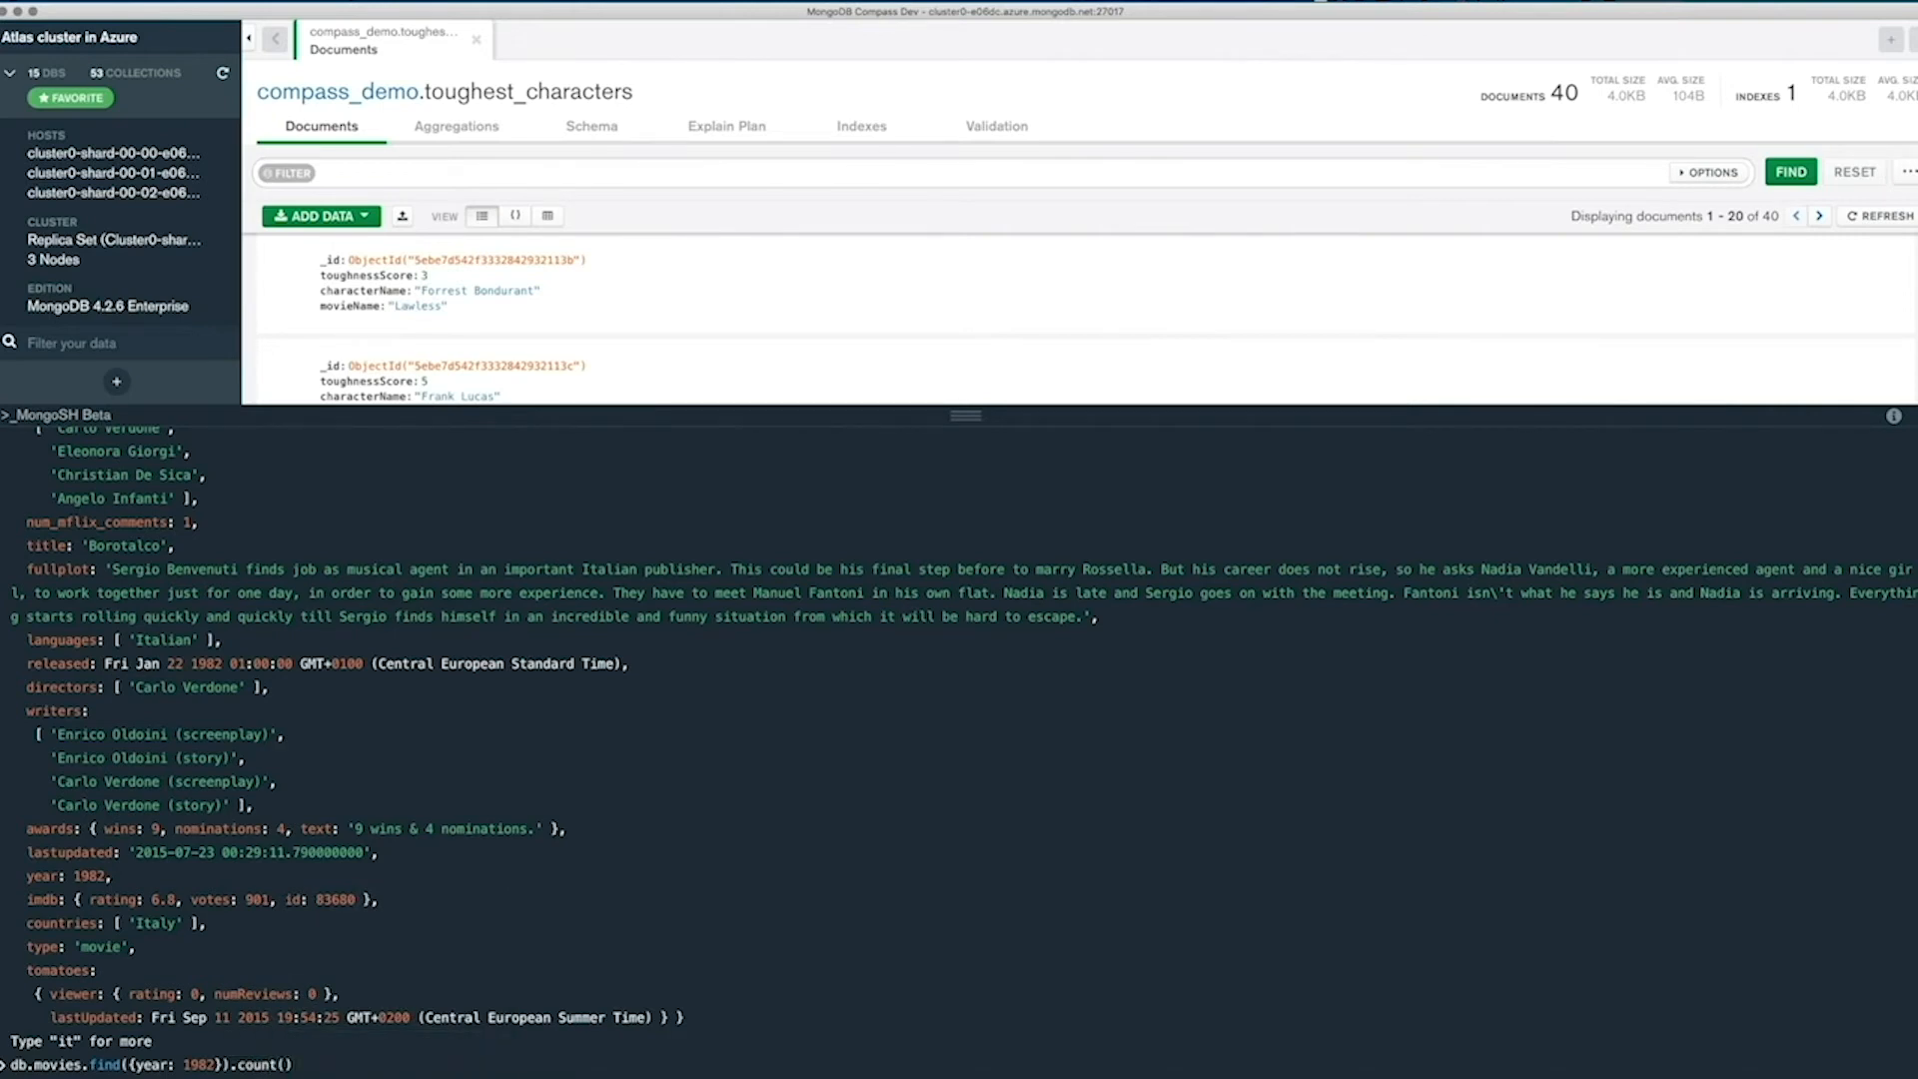
{"action": "key", "text": "Return"}
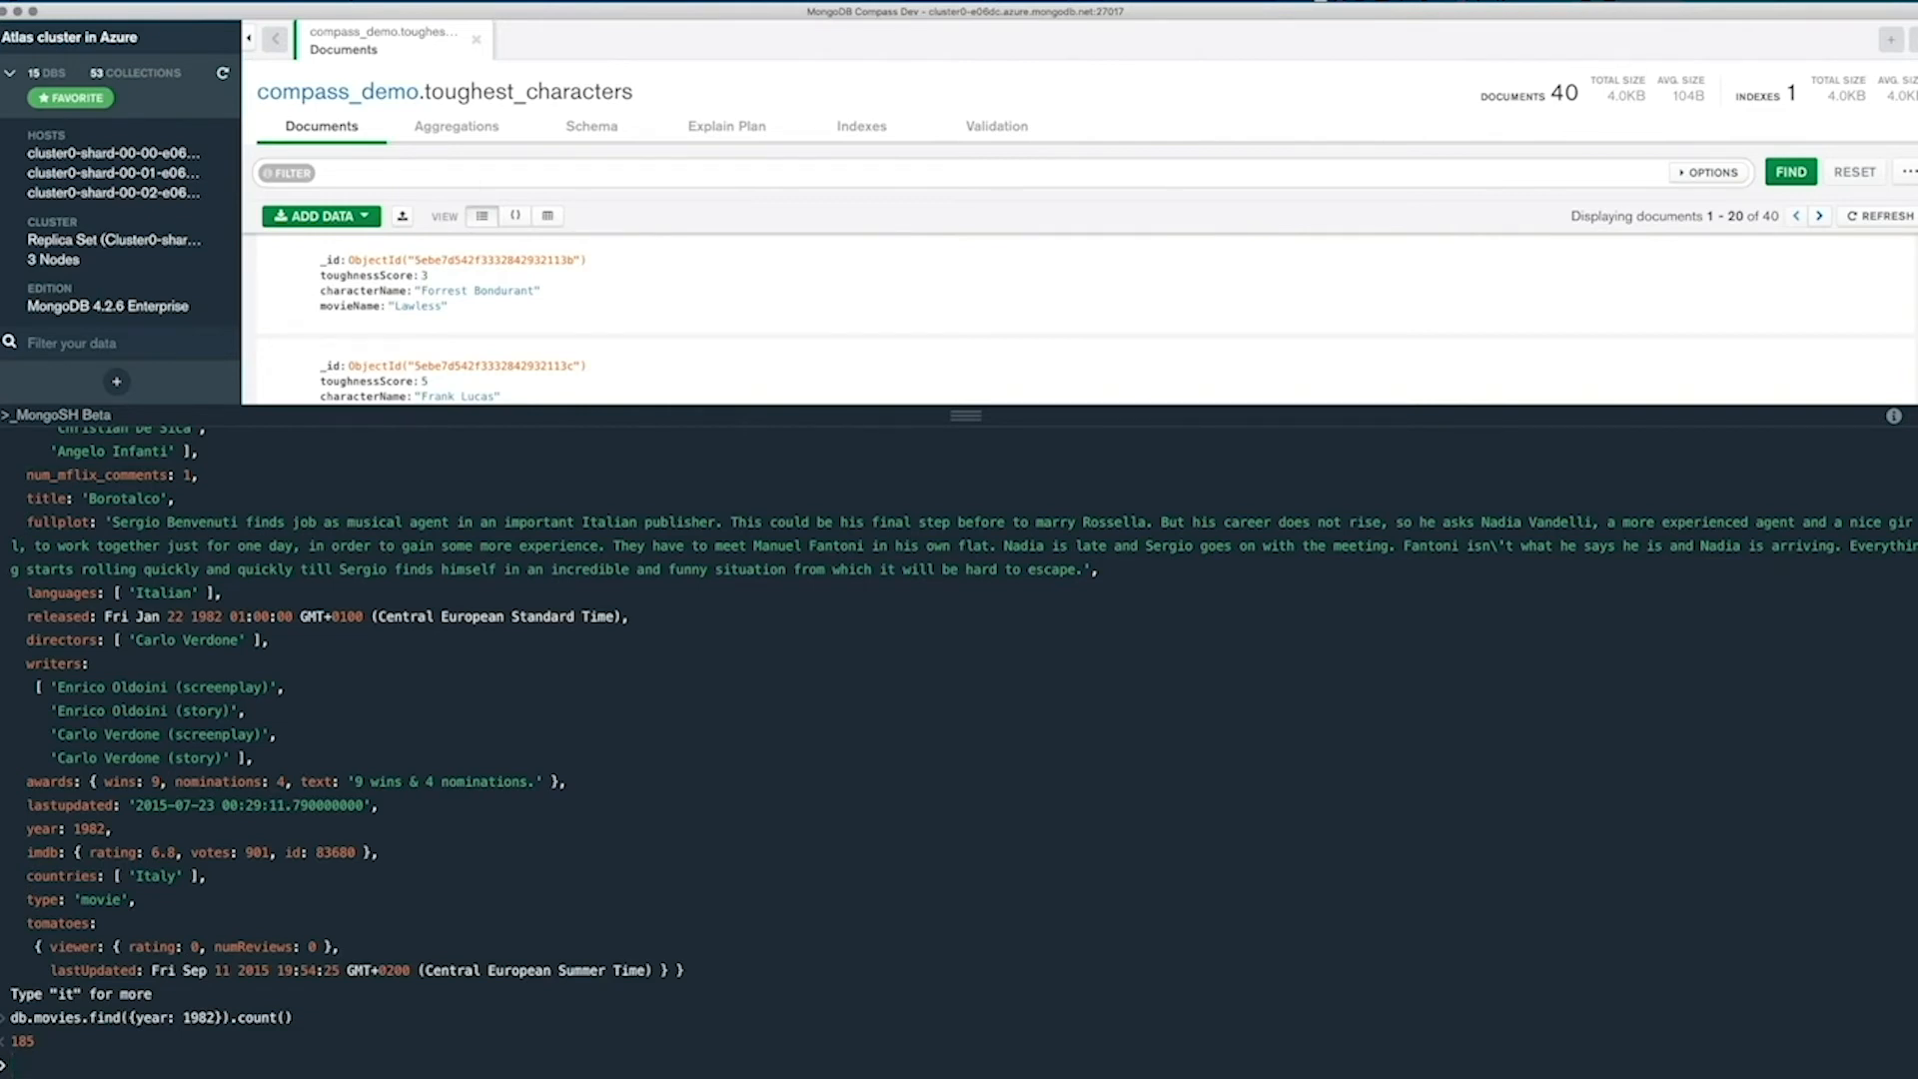
Run a const charactersReformatted assignment mapping db.toughest_characters.find().toArray() to toughness_score, character_name and movie_name taken from the camel-case fields.
{"action": "key", "text": "super+Tab"}
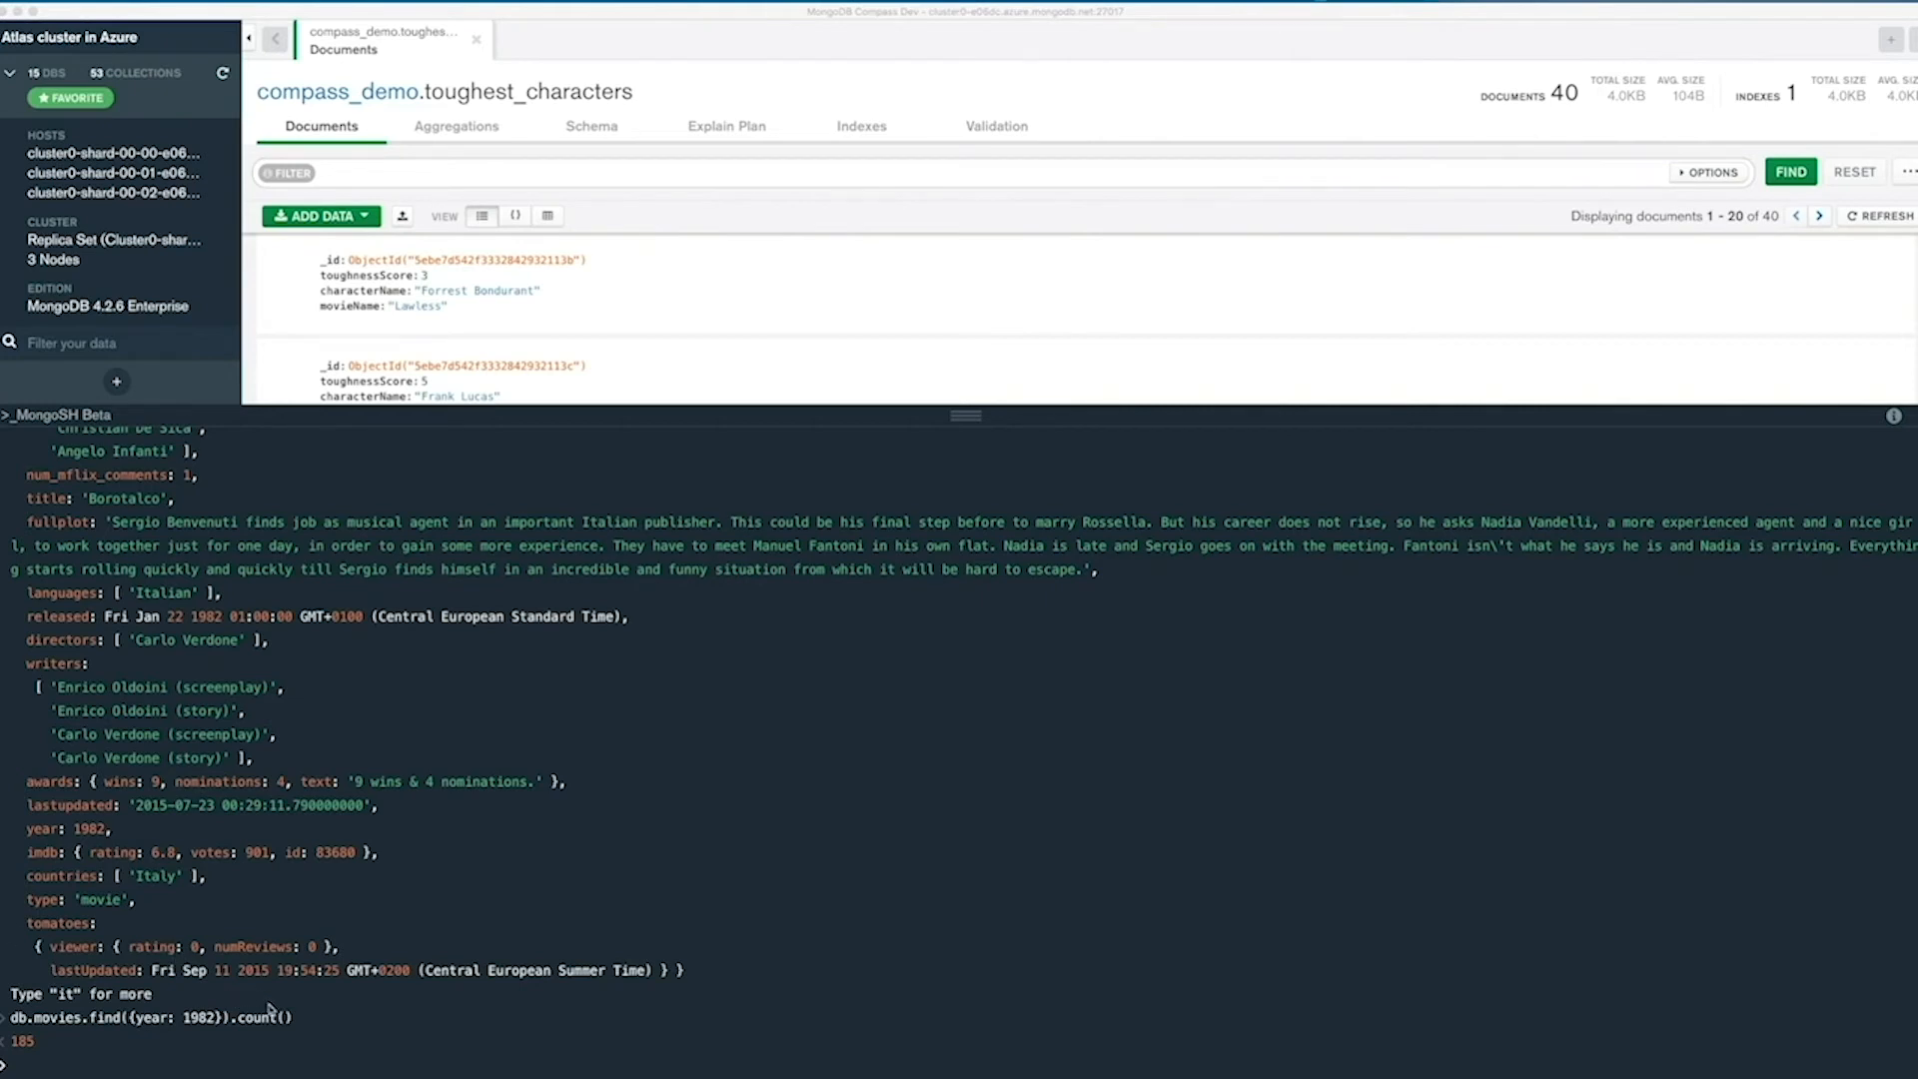
{"action": "left_click", "coordinate": [20, 1071]}
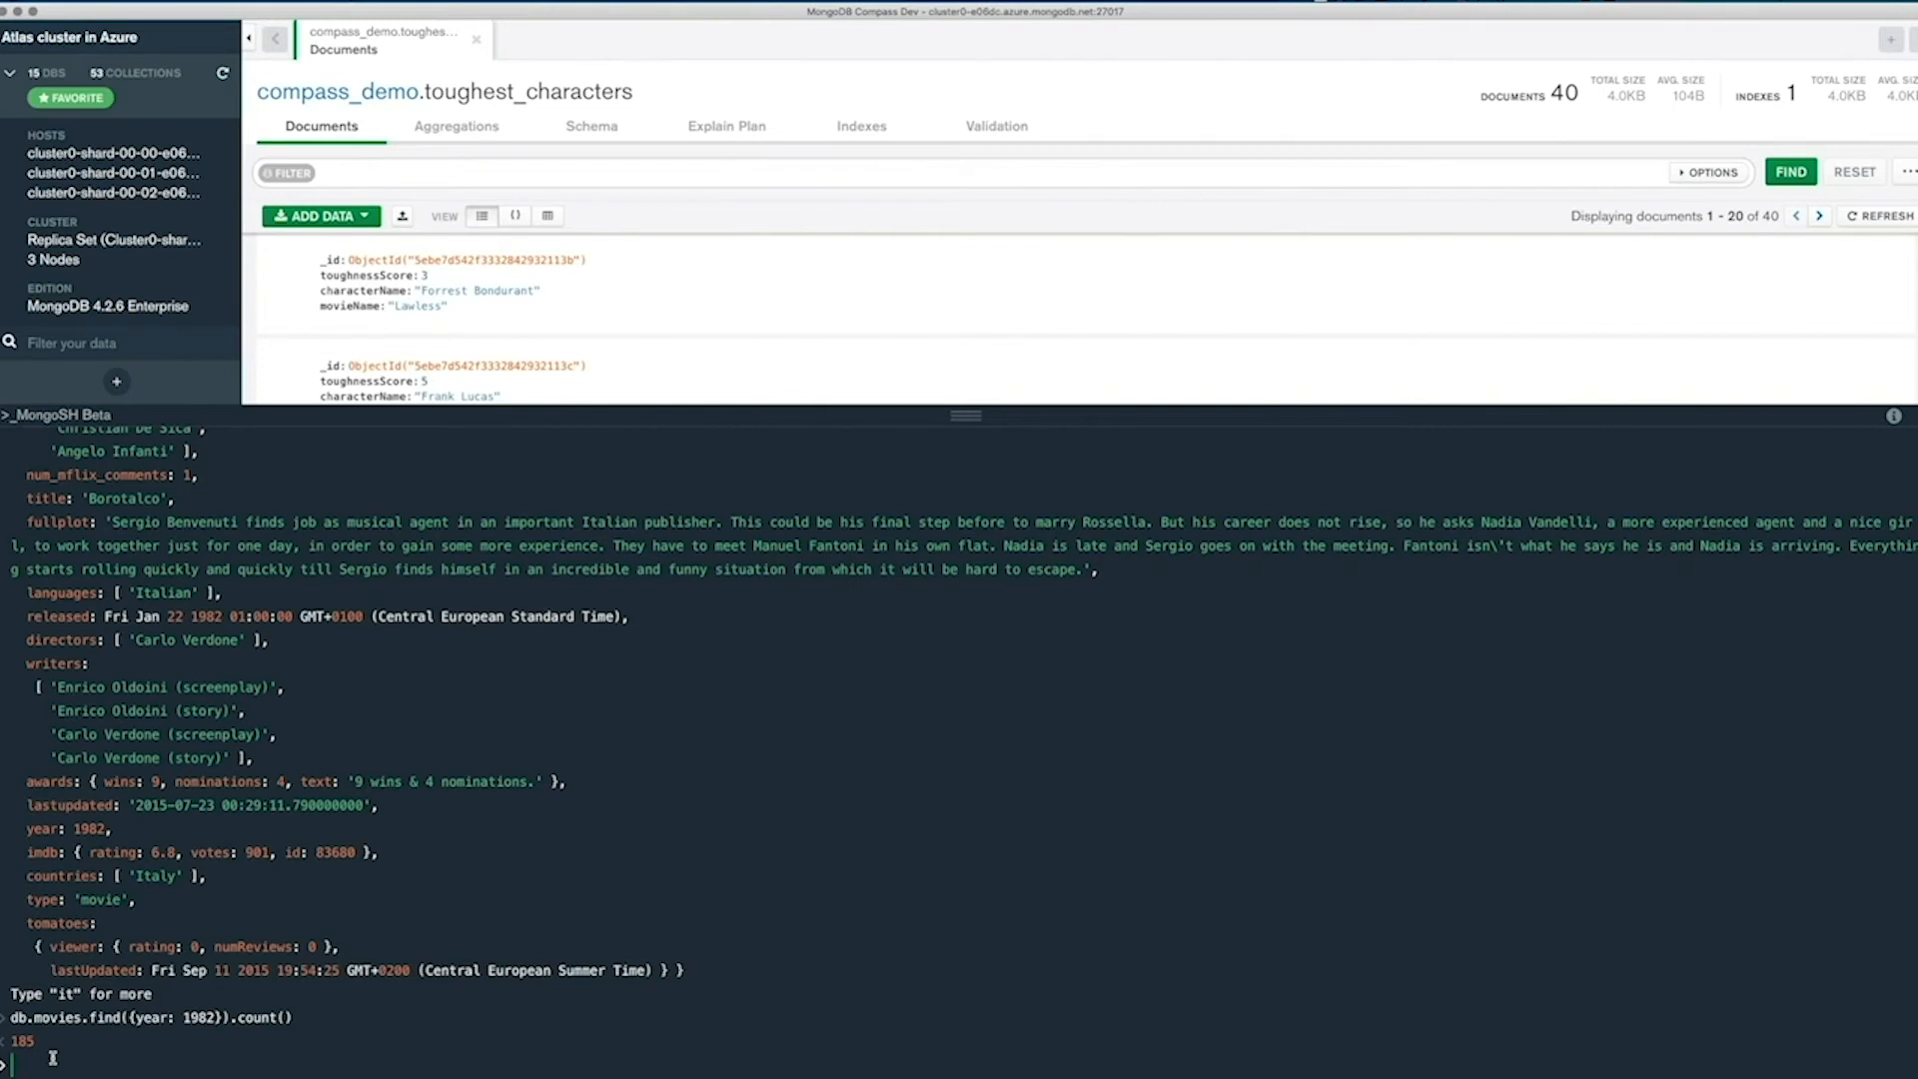
{"action": "type", "text": "const charactersReformatted = db.toughest_characters.find().toArray().map(c => ({"}
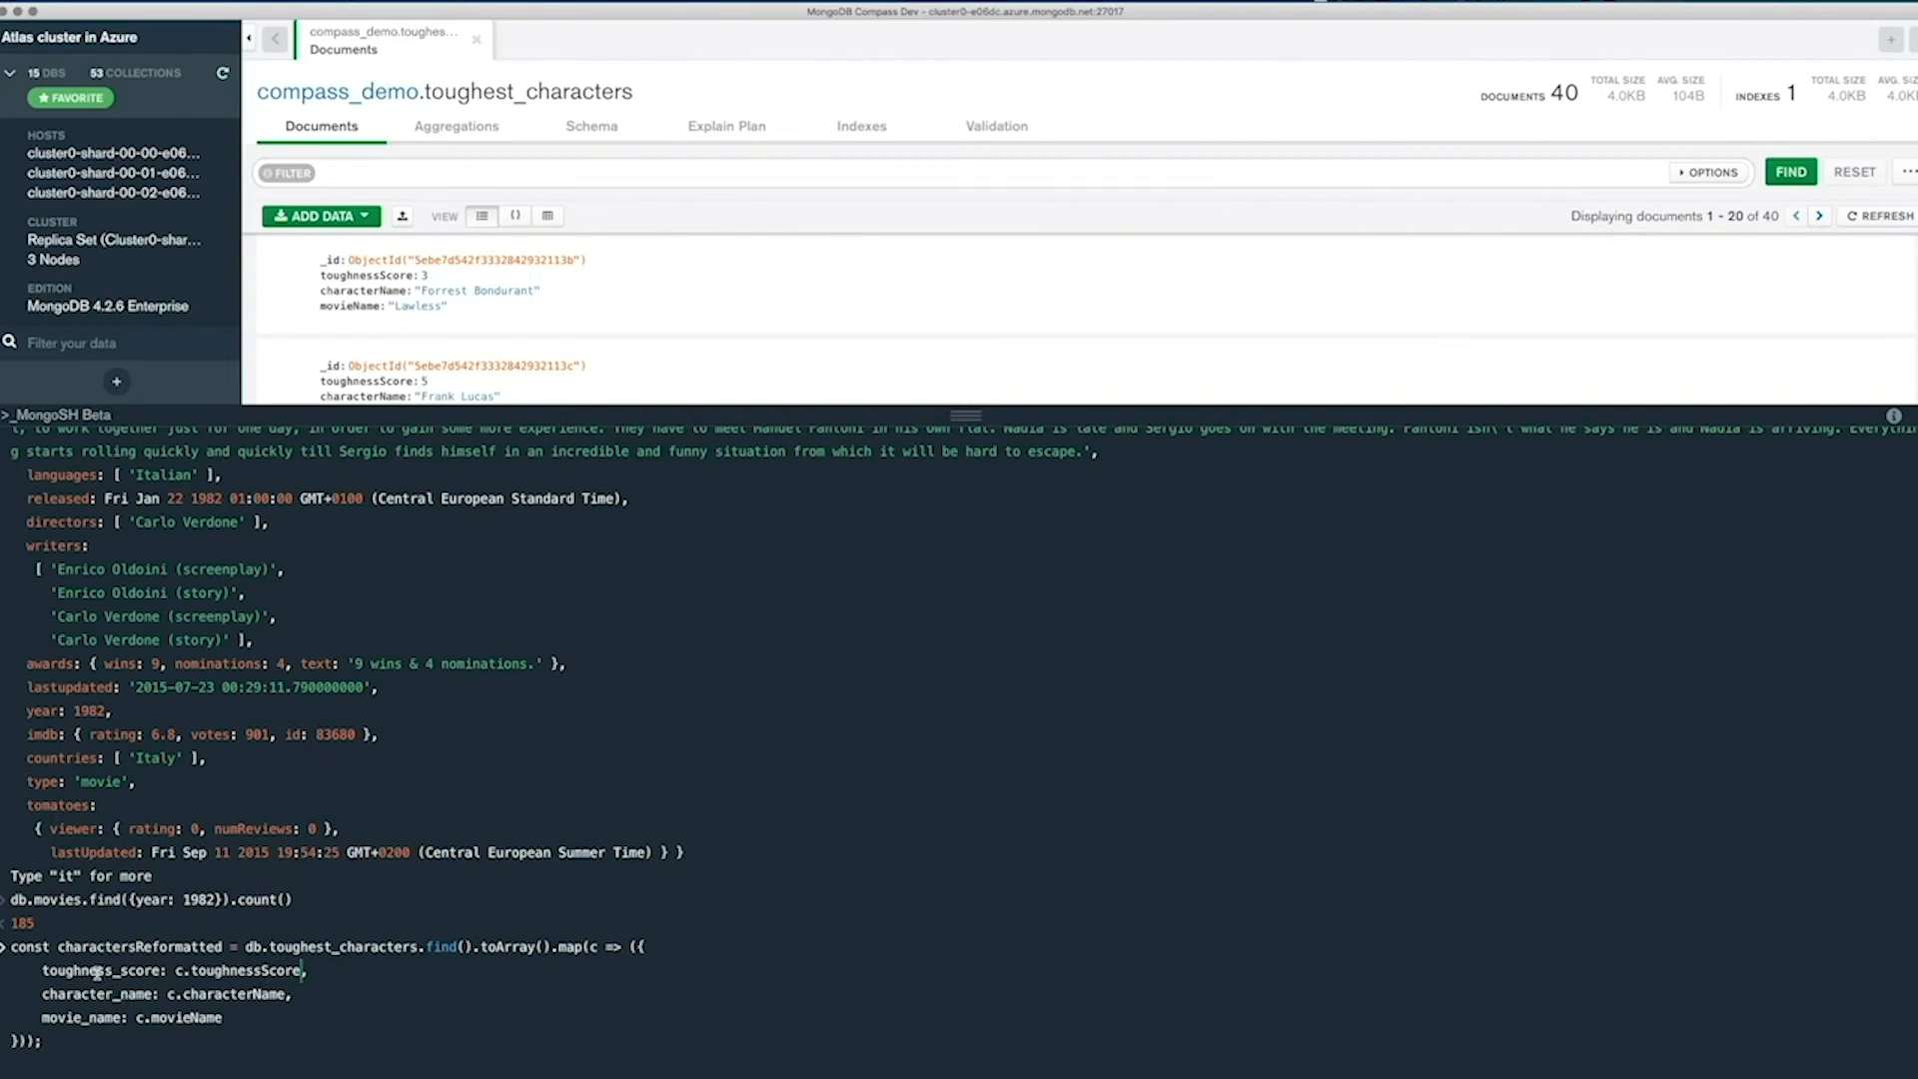
{"action": "left_click", "coordinate": [70, 1047]}
{"action": "key", "text": "Return"}
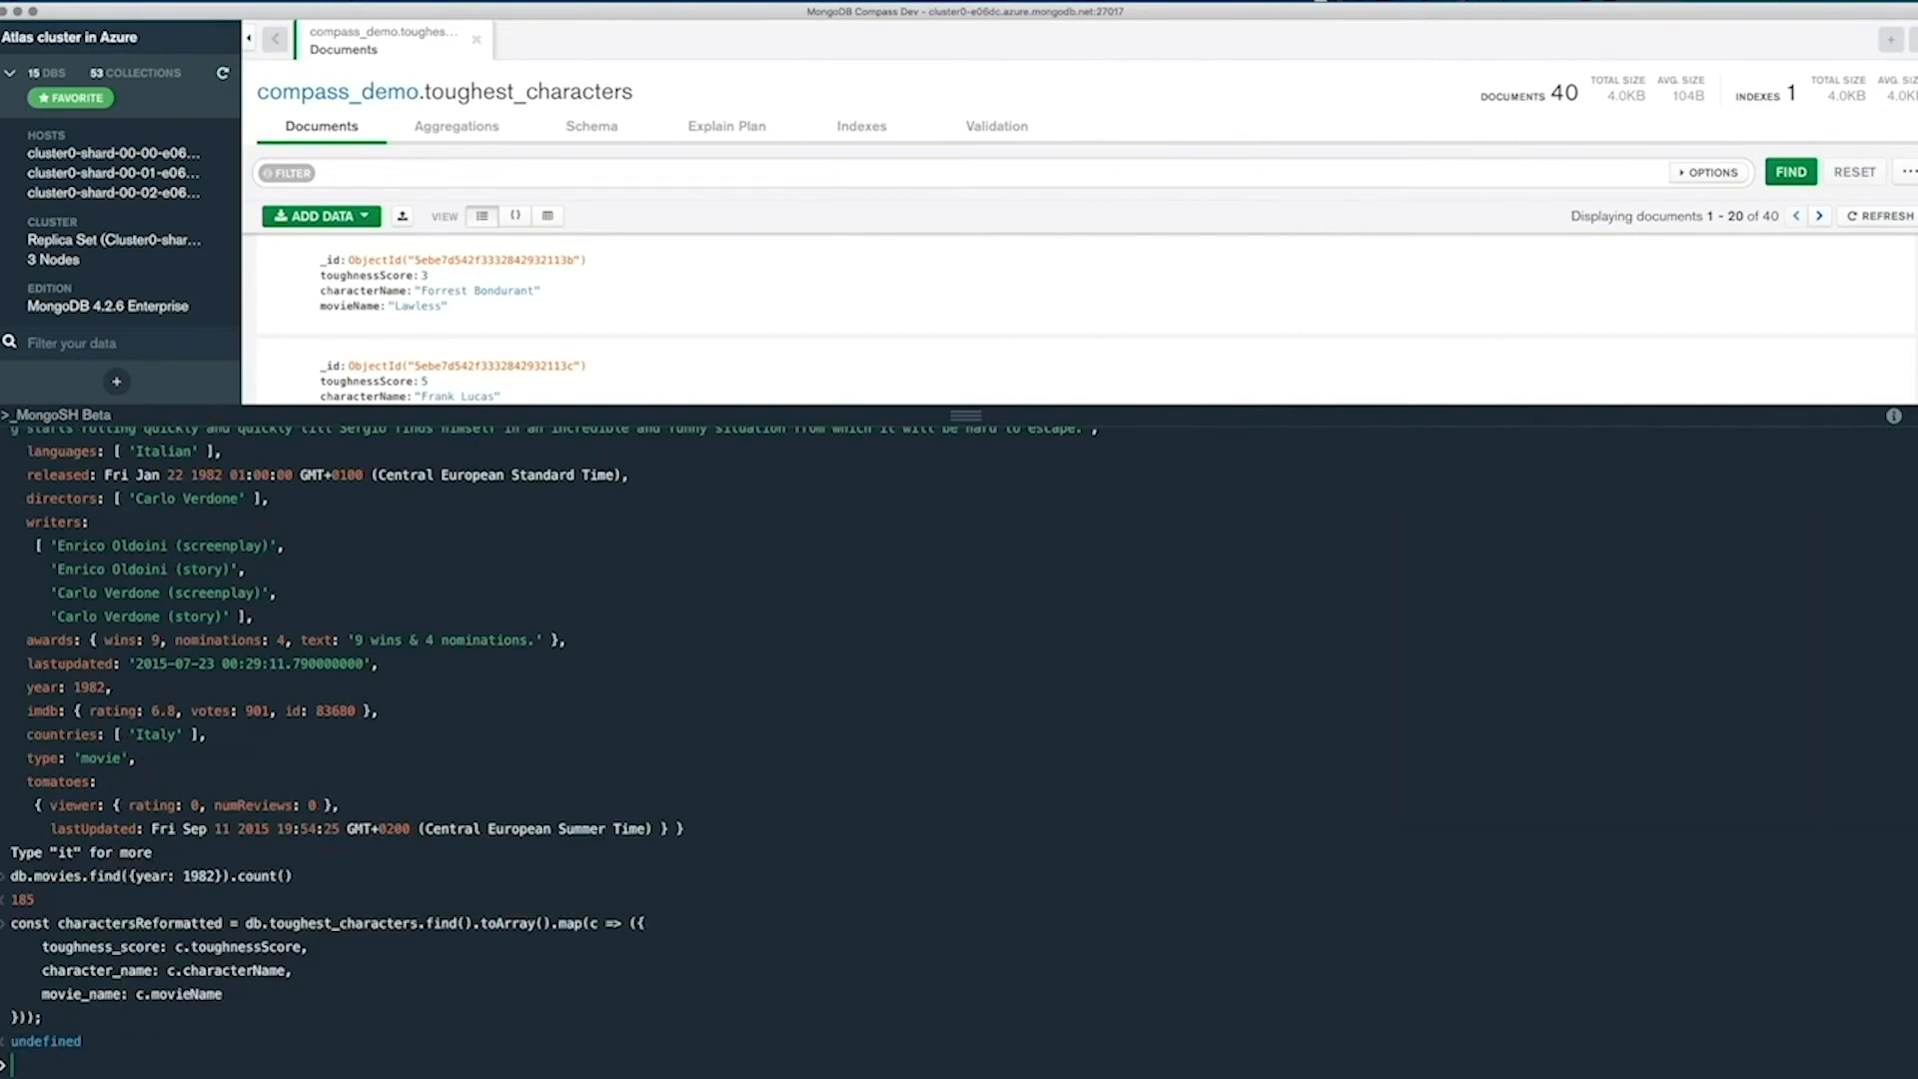
Print the contents of the charactersReformatted variable in the shell.
{"action": "double_click", "coordinate": [92, 922]}
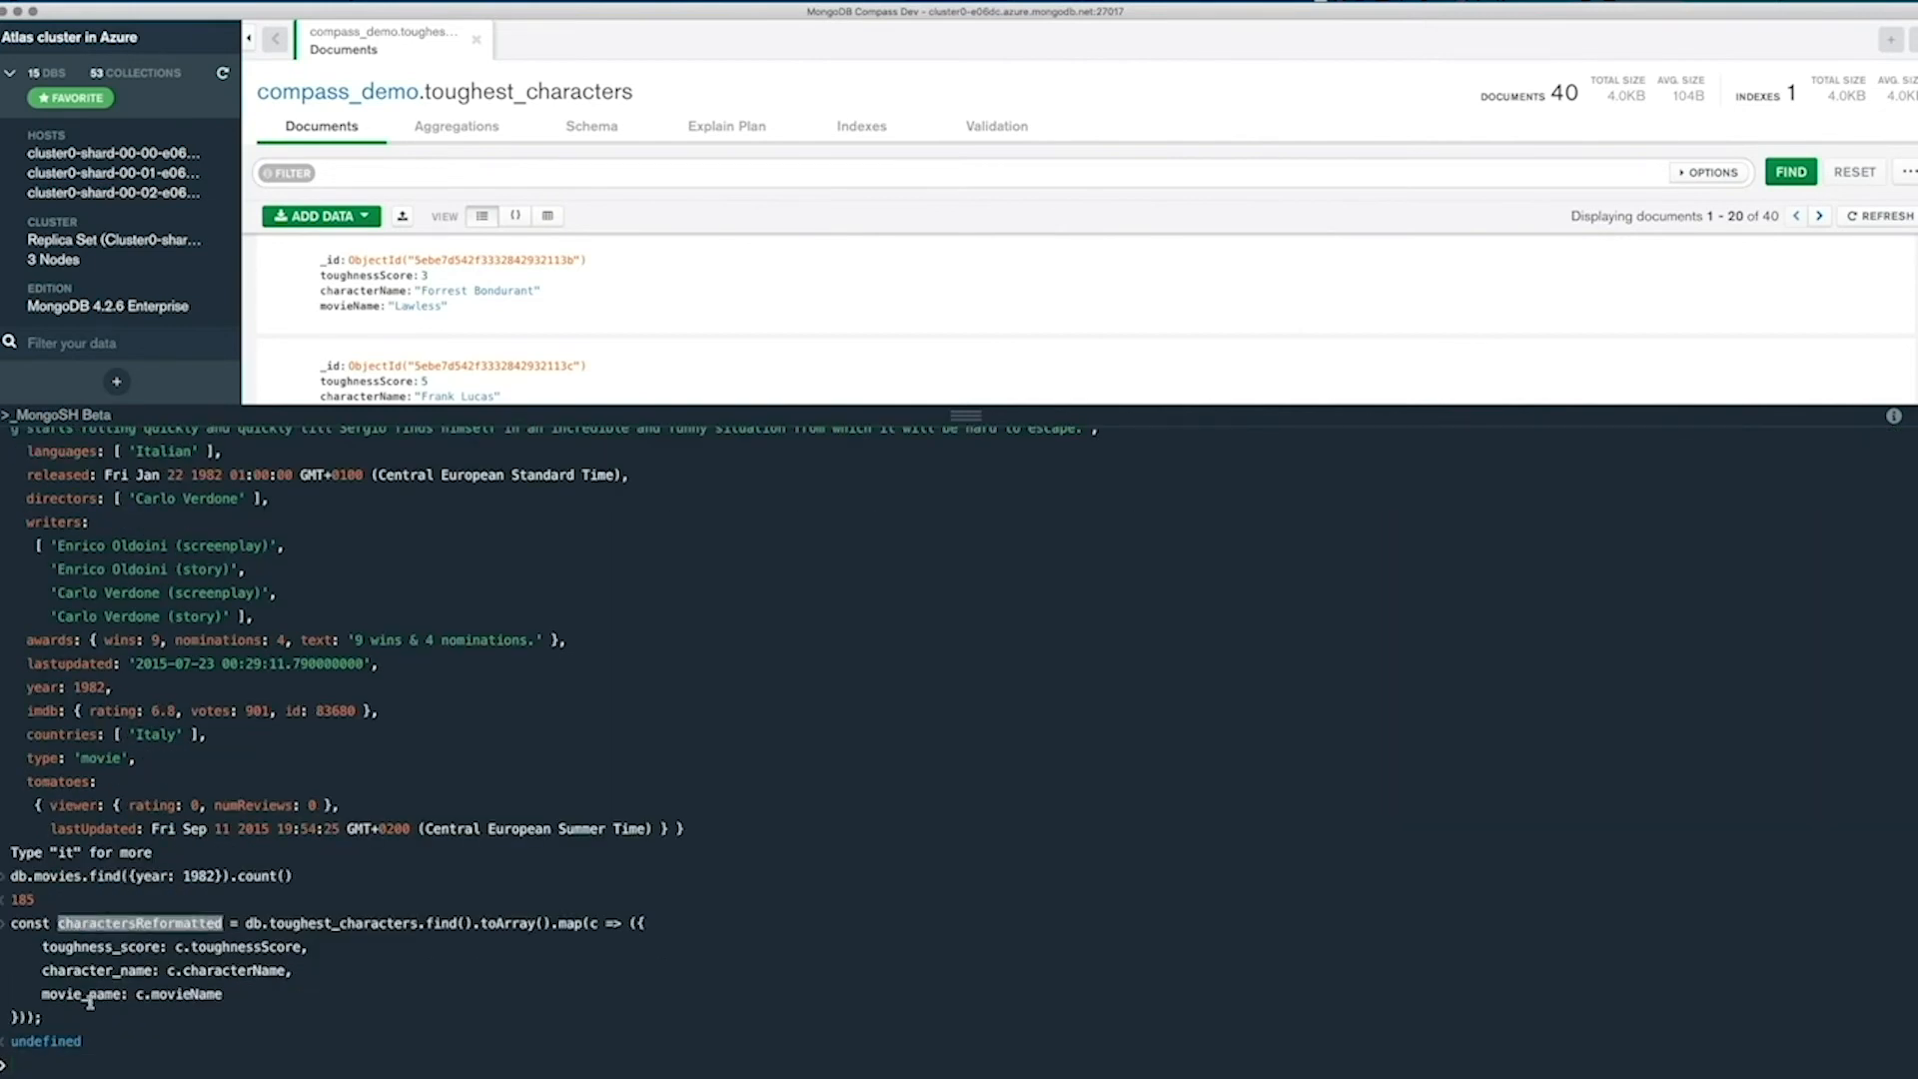
{"action": "left_click", "coordinate": [49, 1056]}
{"action": "type", "text": "ch"}
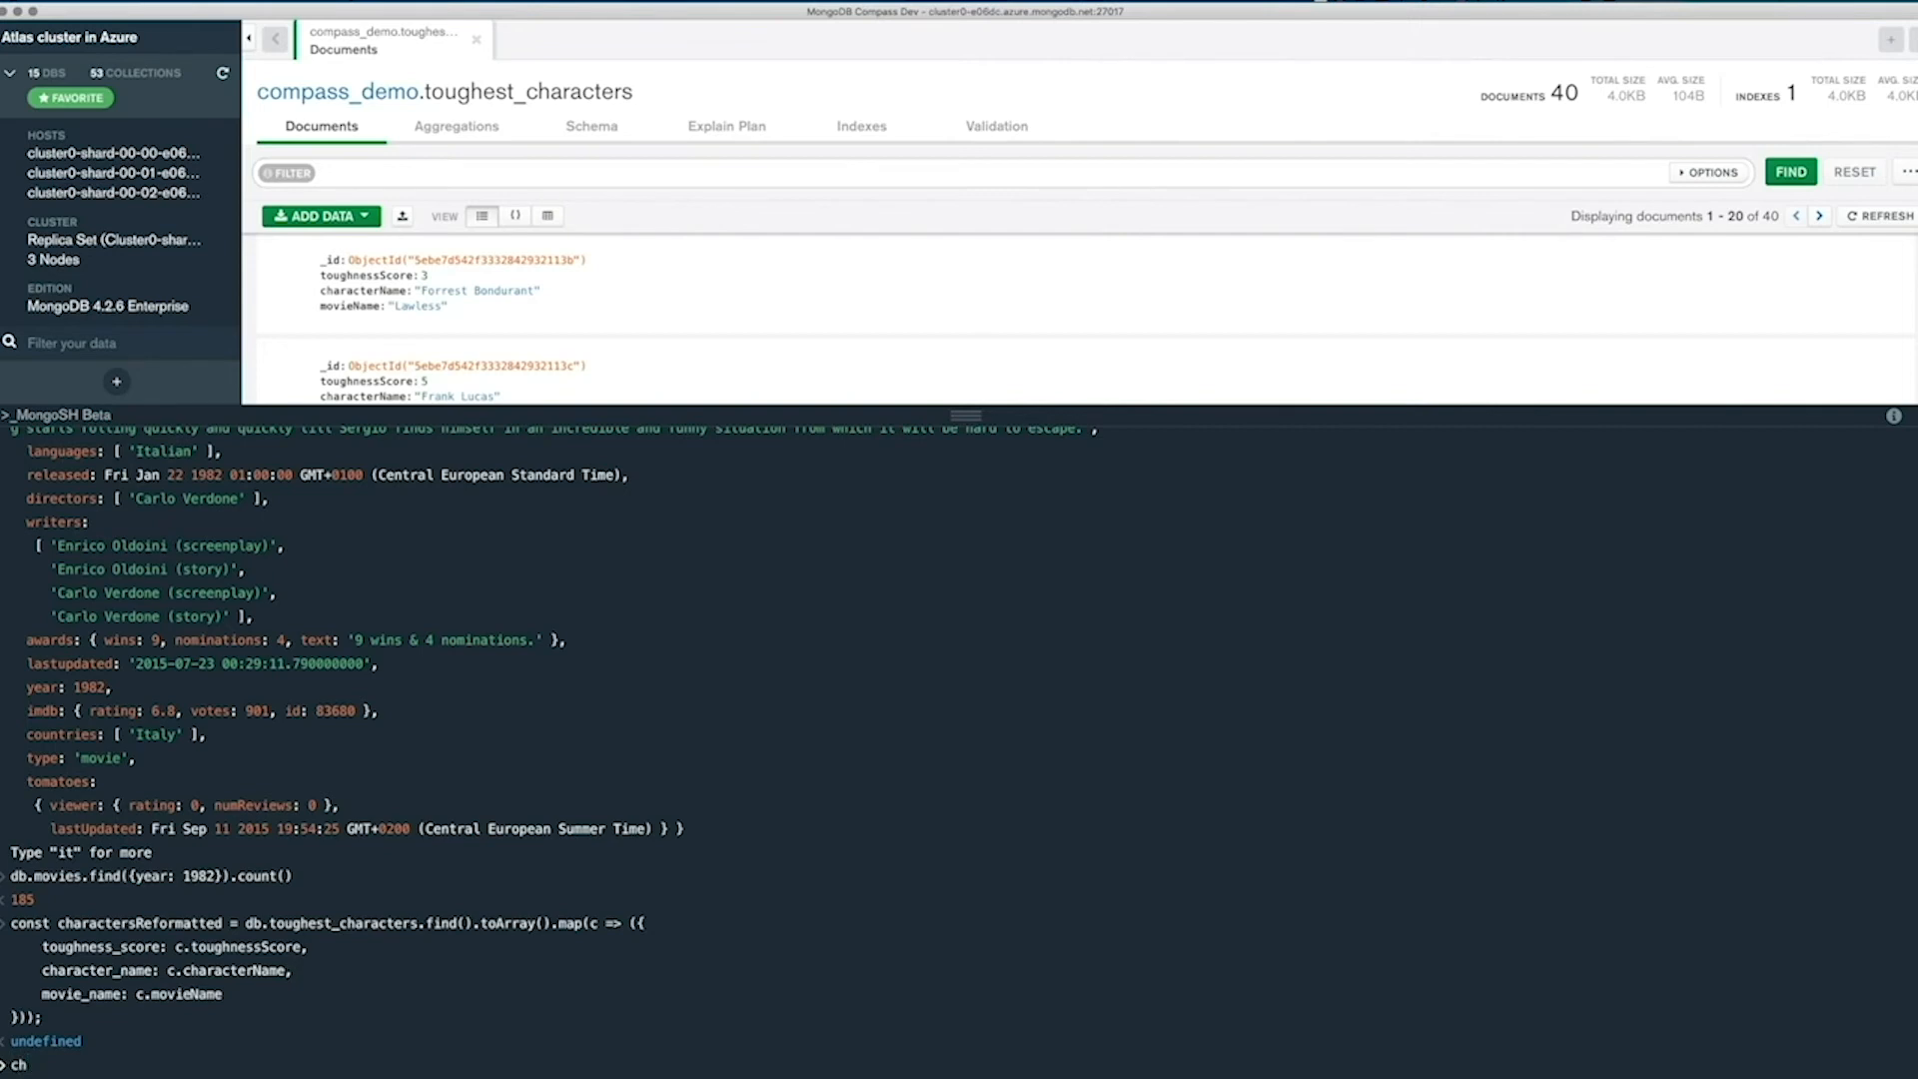
{"action": "key", "text": "BackSpace"}
{"action": "key", "text": "BackSpace"}
{"action": "double_click", "coordinate": [127, 923]}
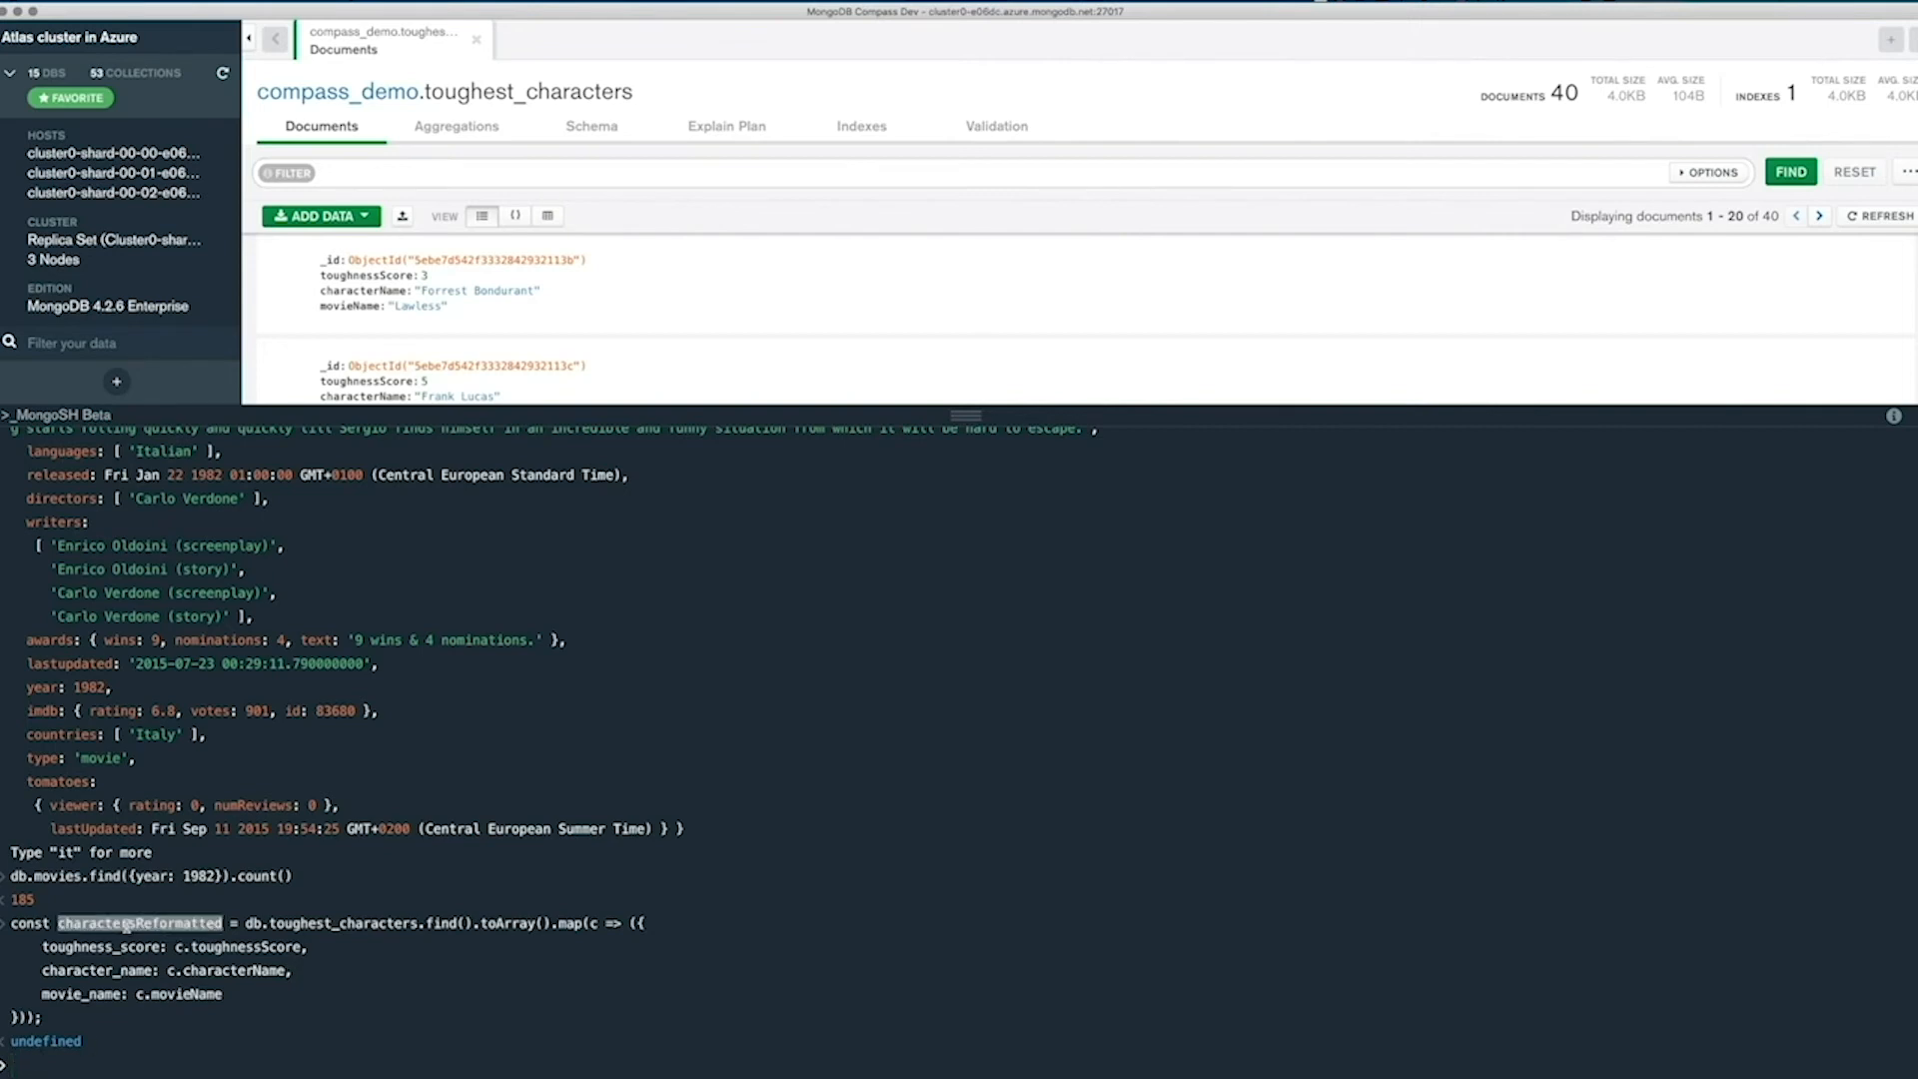
{"action": "key", "text": "super+c"}
{"action": "key", "text": "super+v"}
{"action": "key", "text": "Return"}
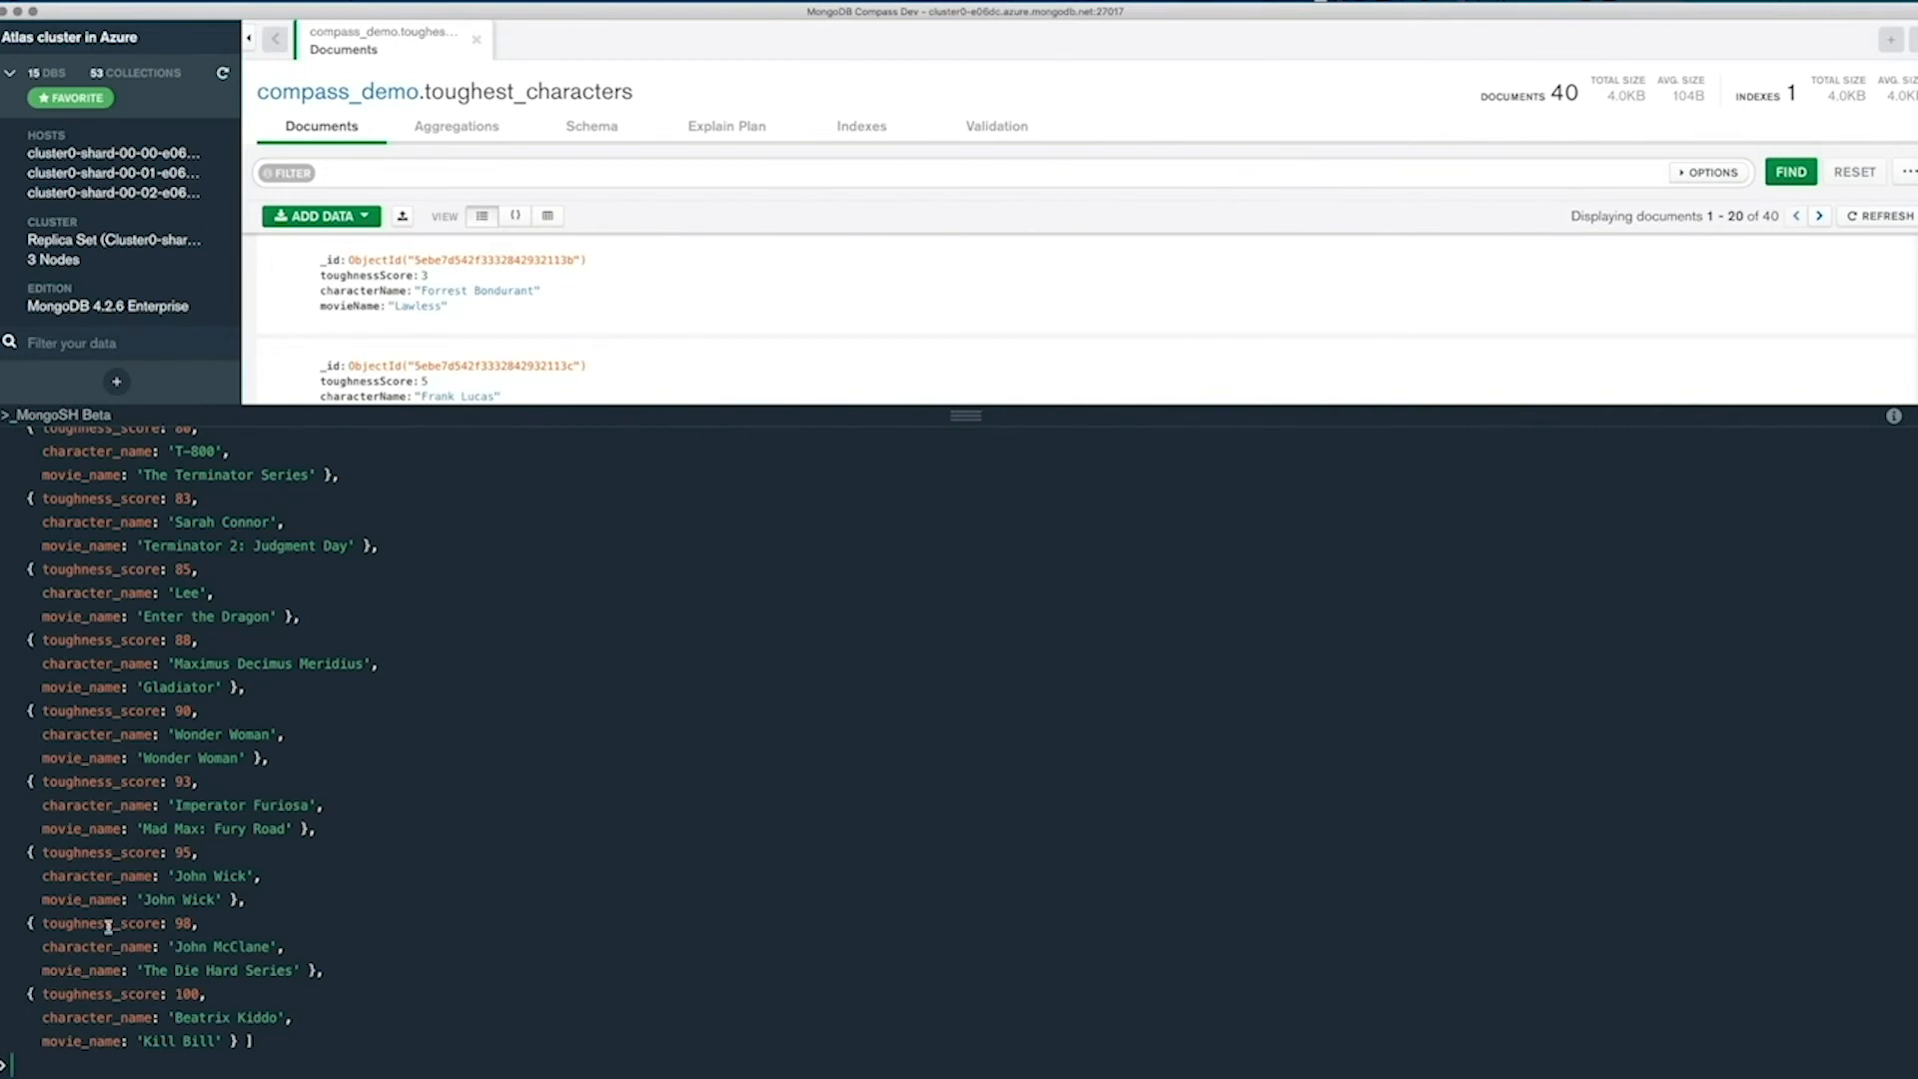
Begin the shell command db.reformatted.insertMany( using the autocompleted insertMany method.
{"action": "key", "text": "super+Tab"}
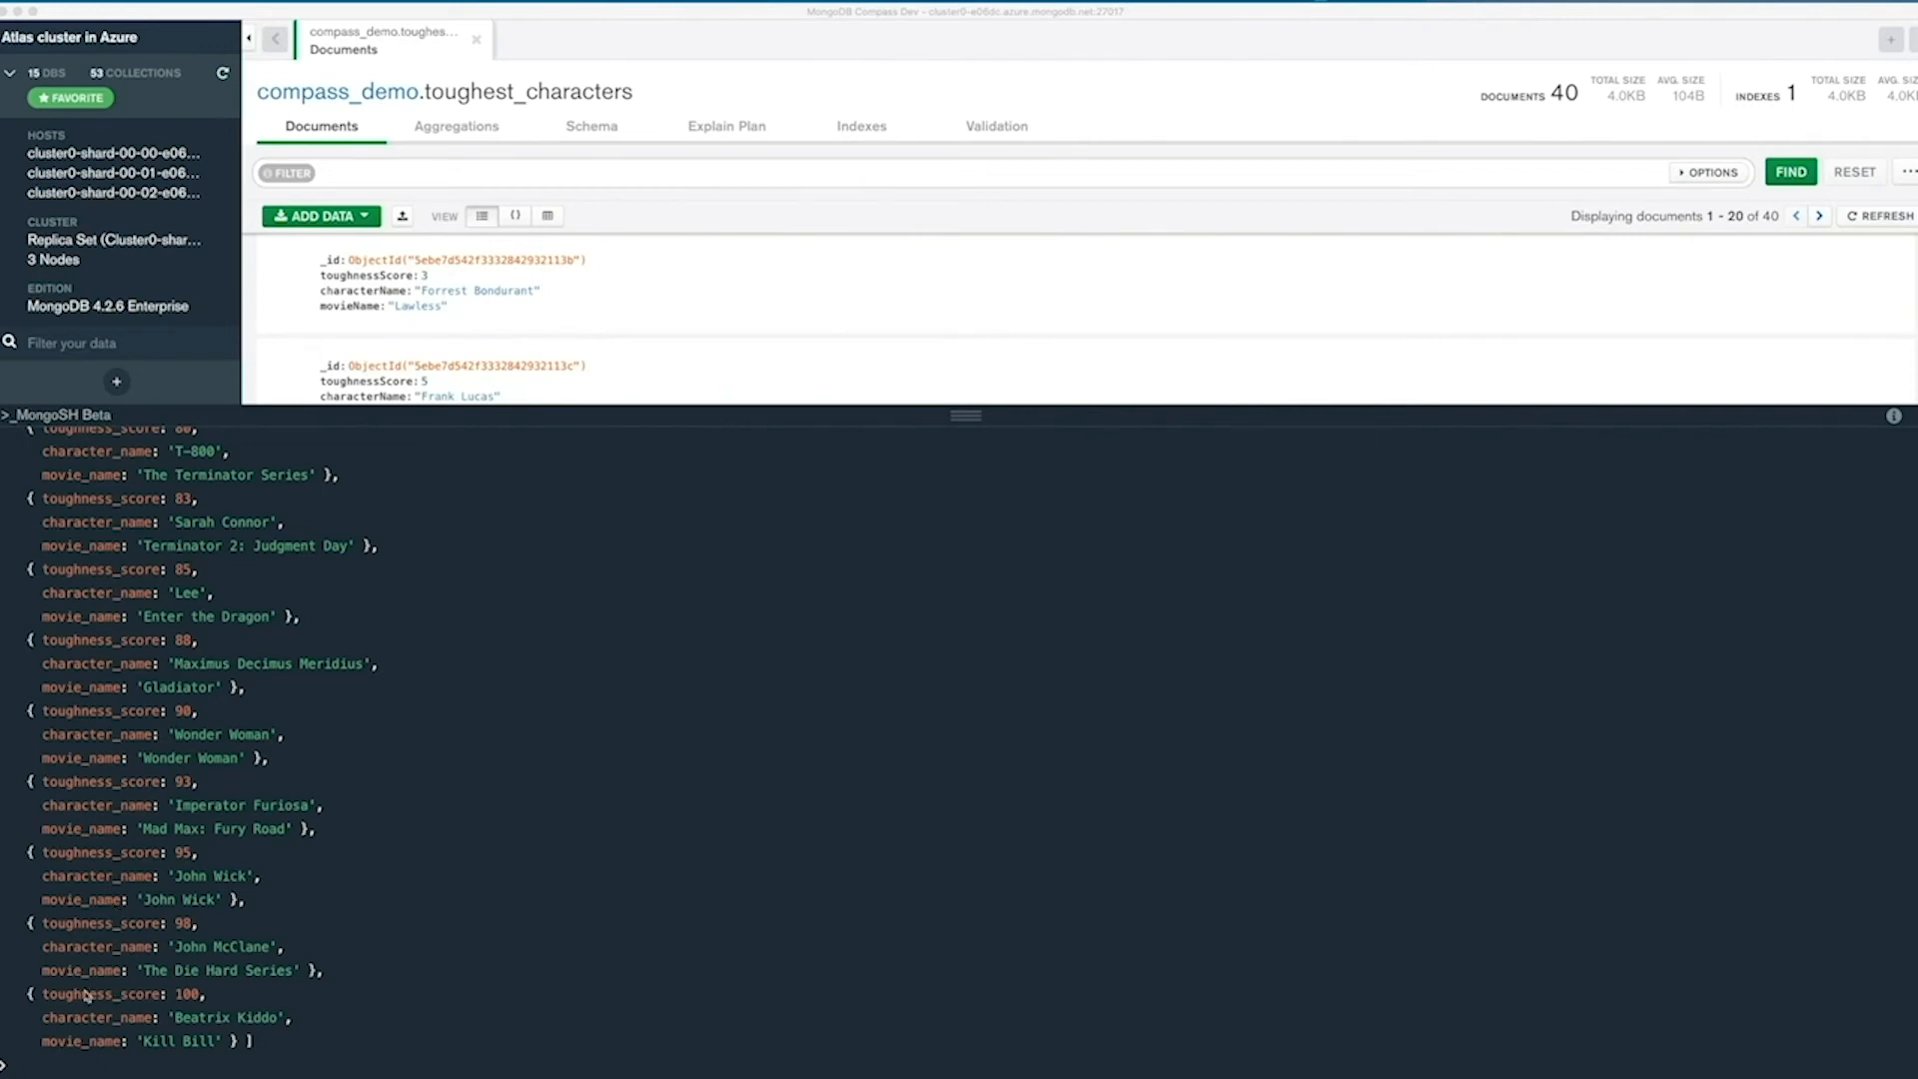
{"action": "left_click", "coordinate": [50, 1061]}
{"action": "type", "text": "d"}
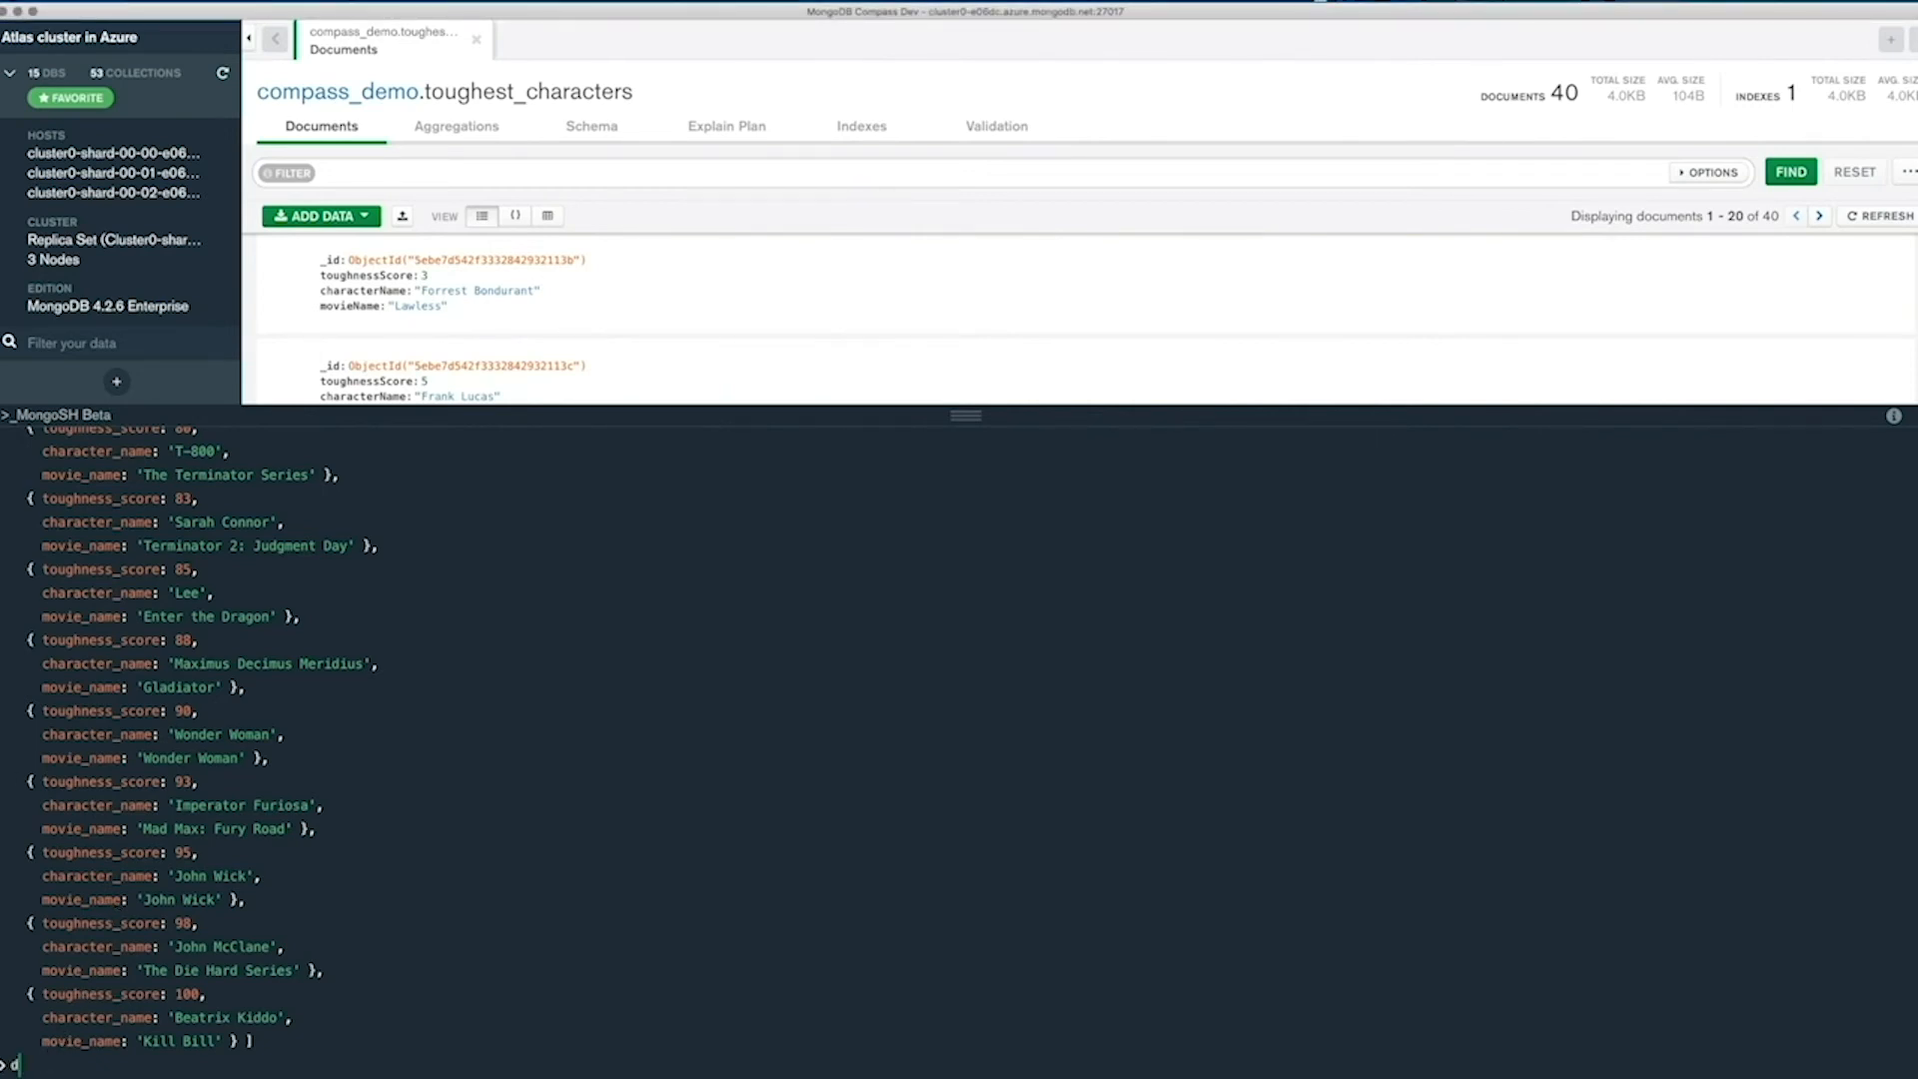
{"action": "type", "text": "b.reformatted.ins"}
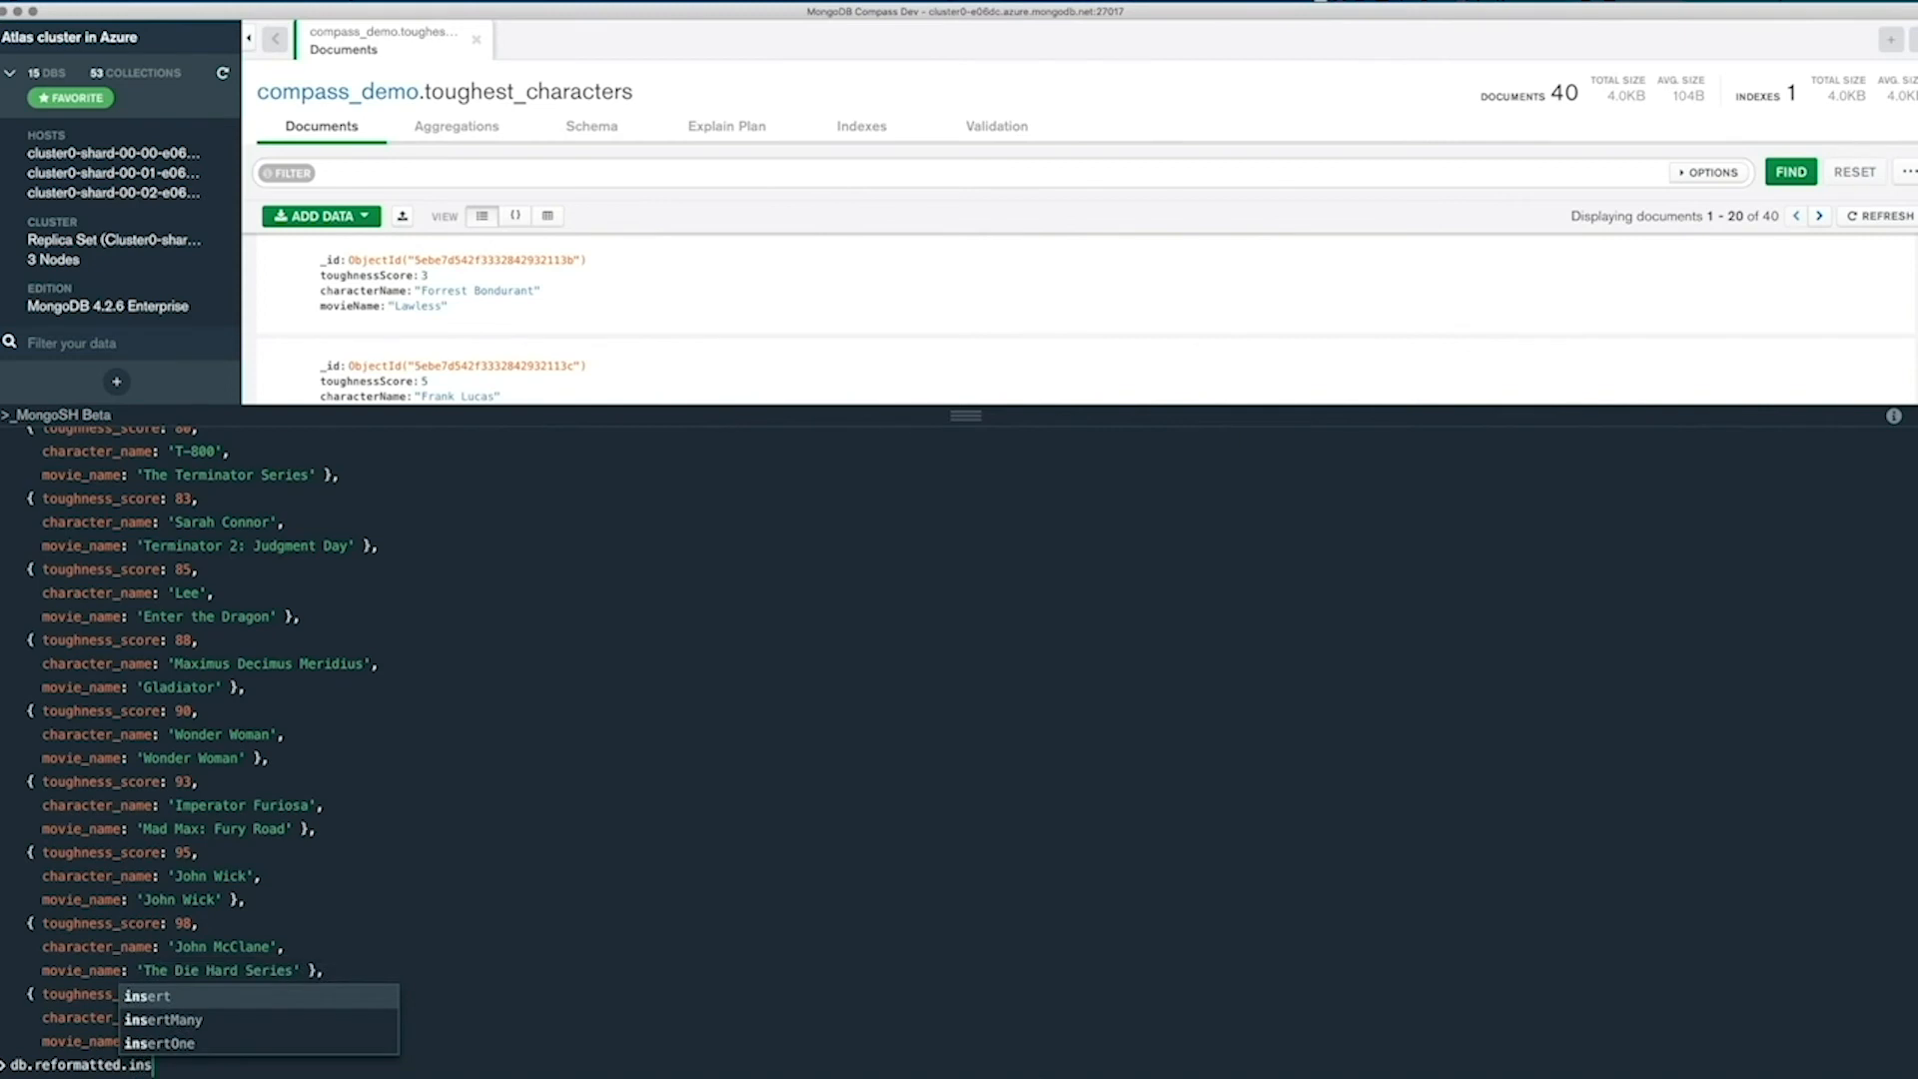
{"action": "key", "text": "Down"}
{"action": "key", "text": "Return"}
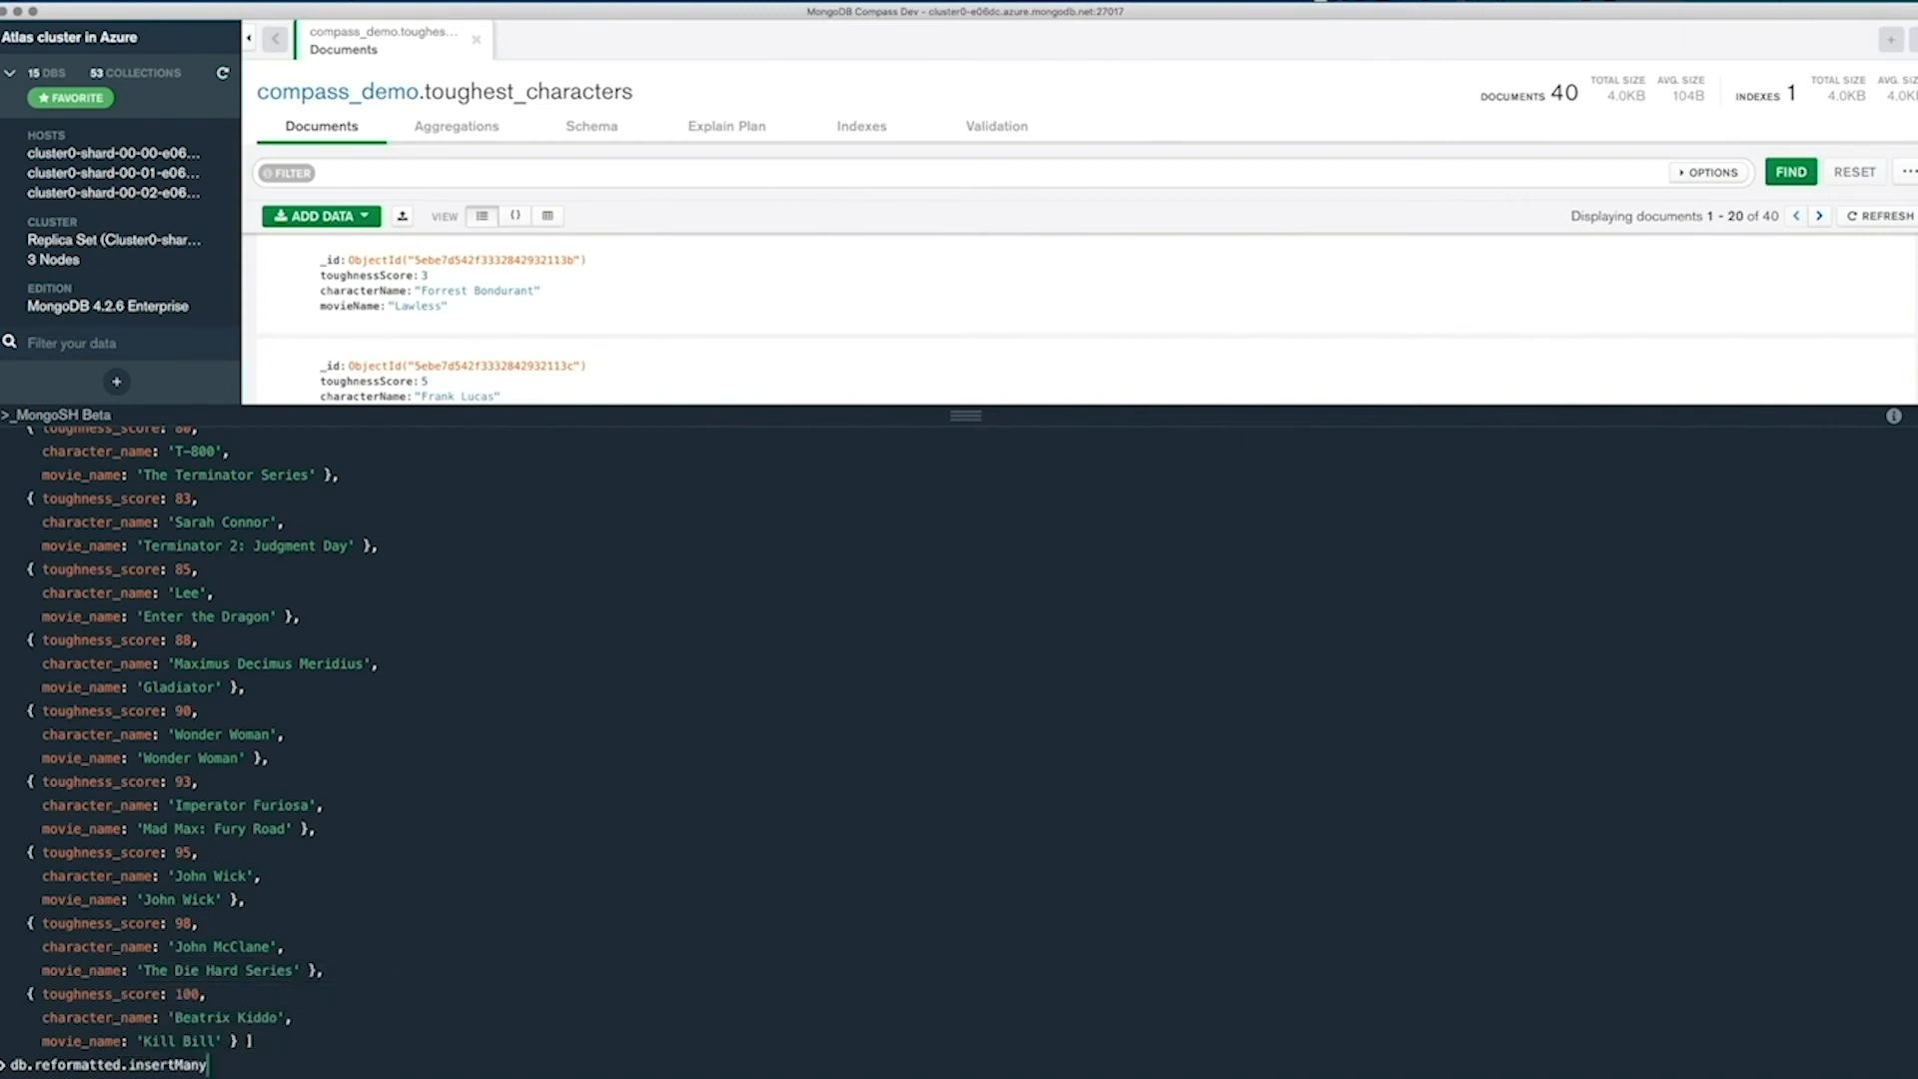
{"action": "type", "text": "("}
Complete the insertMany call with charactersReformatted as its argument and run it.
{"action": "scroll", "coordinate": [141, 902], "scroll_direction": "up", "scroll_amount": 10}
{"action": "scroll", "coordinate": [141, 902], "scroll_direction": "up", "scroll_amount": 15}
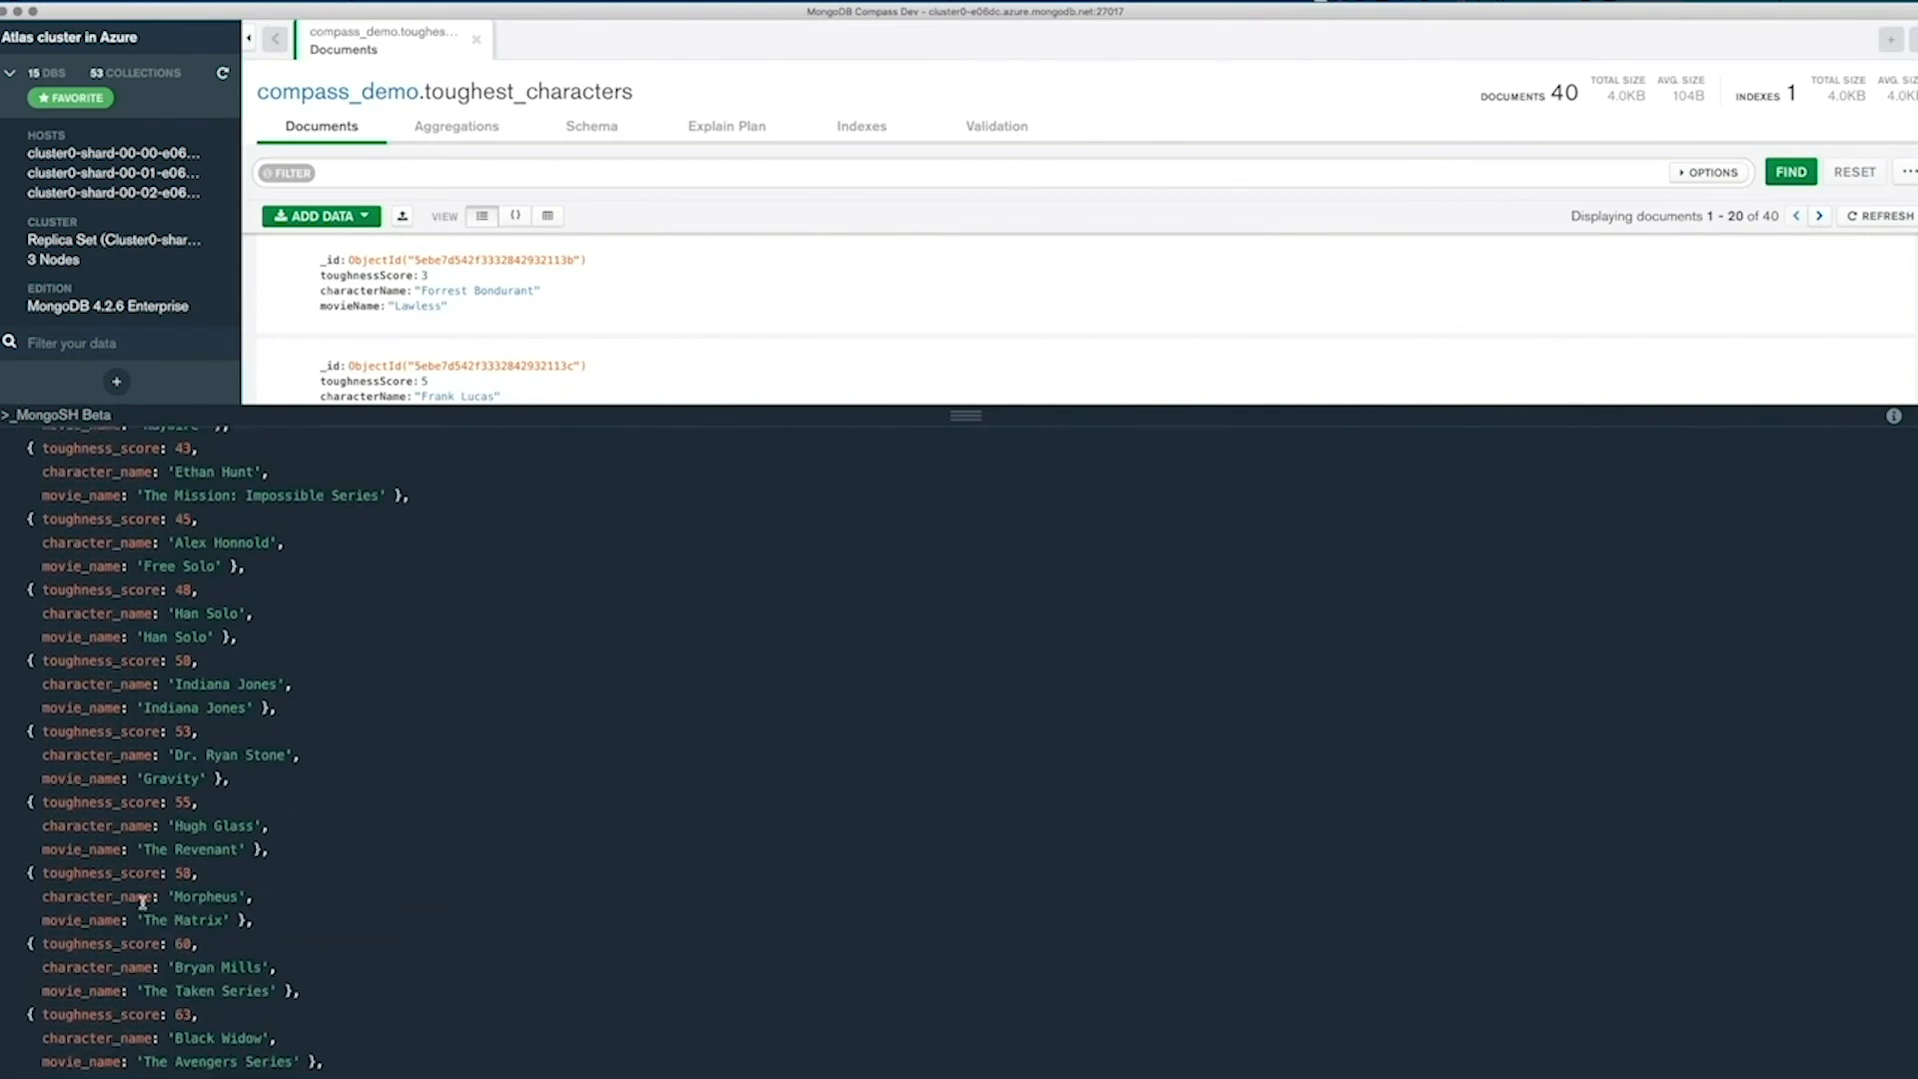
{"action": "scroll", "coordinate": [144, 905], "scroll_direction": "up", "scroll_amount": 3}
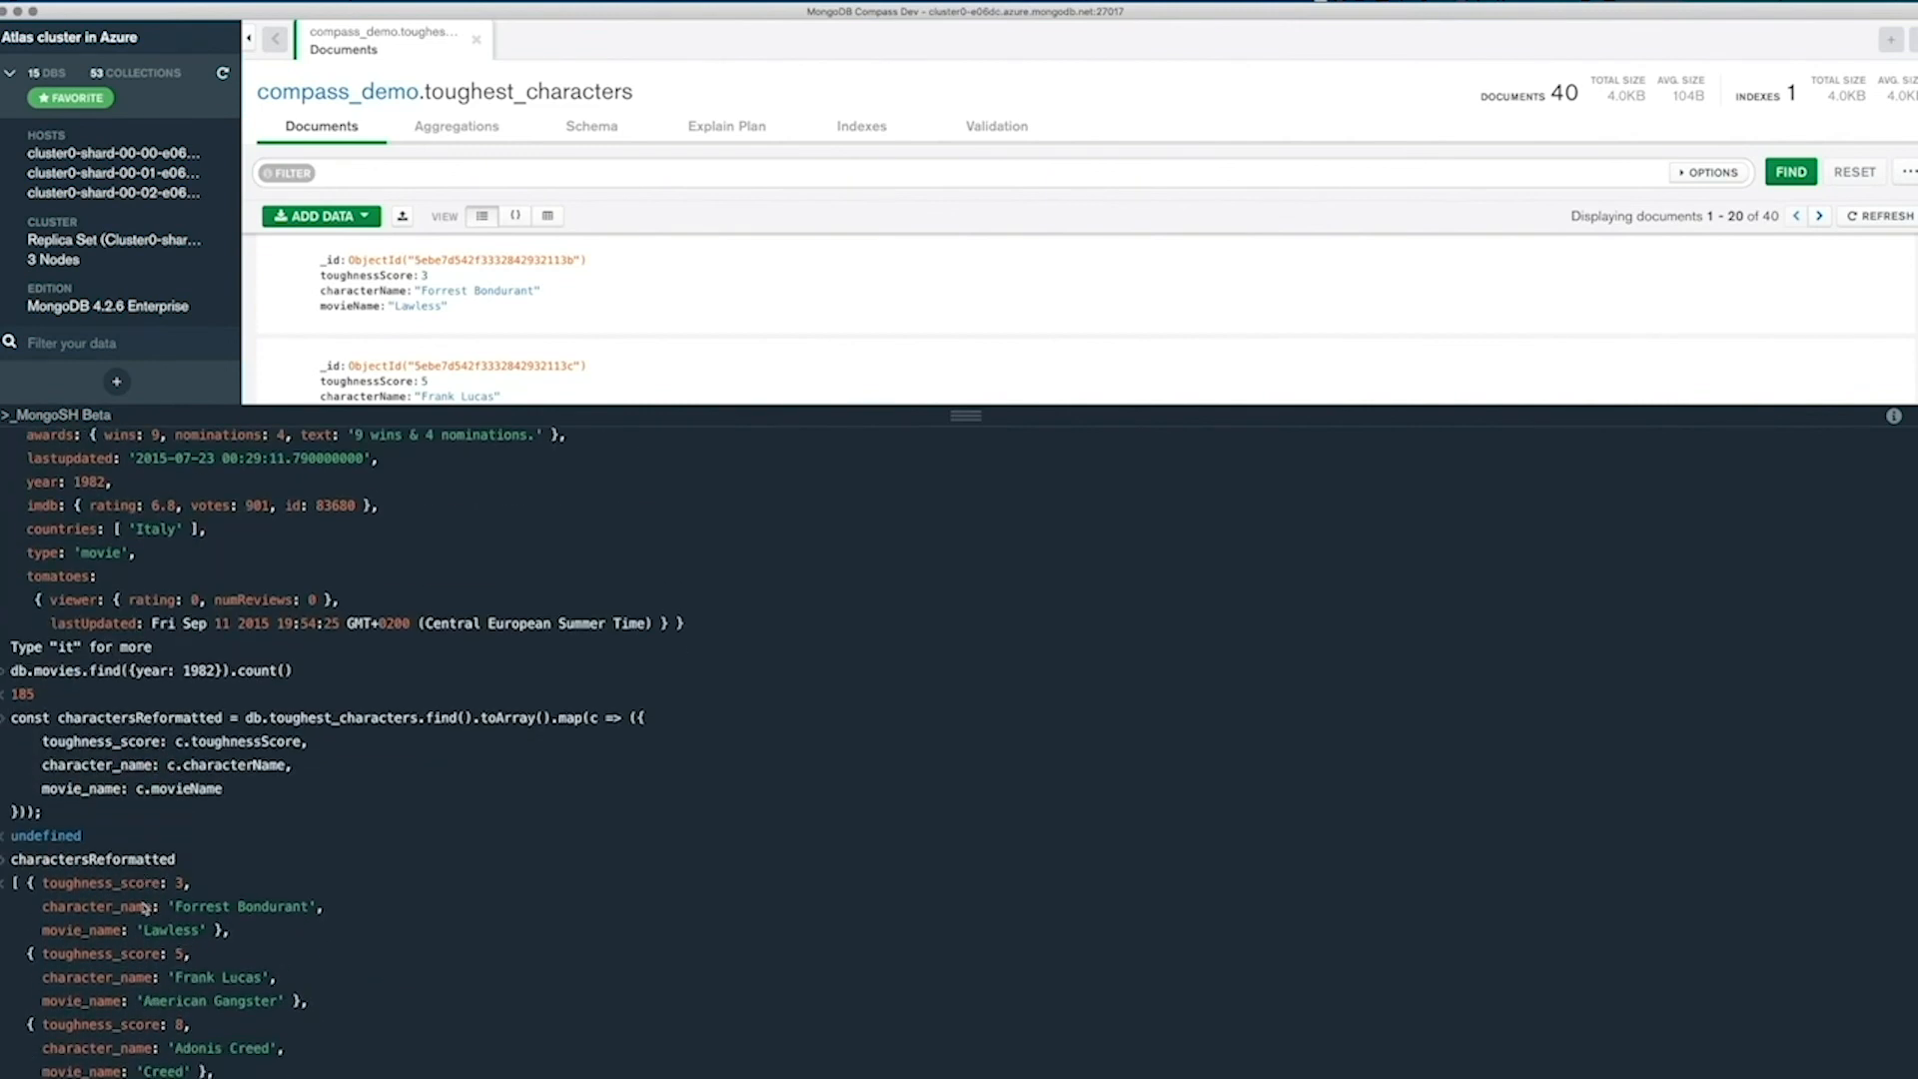
{"action": "double_click", "coordinate": [92, 859]}
{"action": "scroll", "coordinate": [266, 872], "scroll_direction": "down", "scroll_amount": 20}
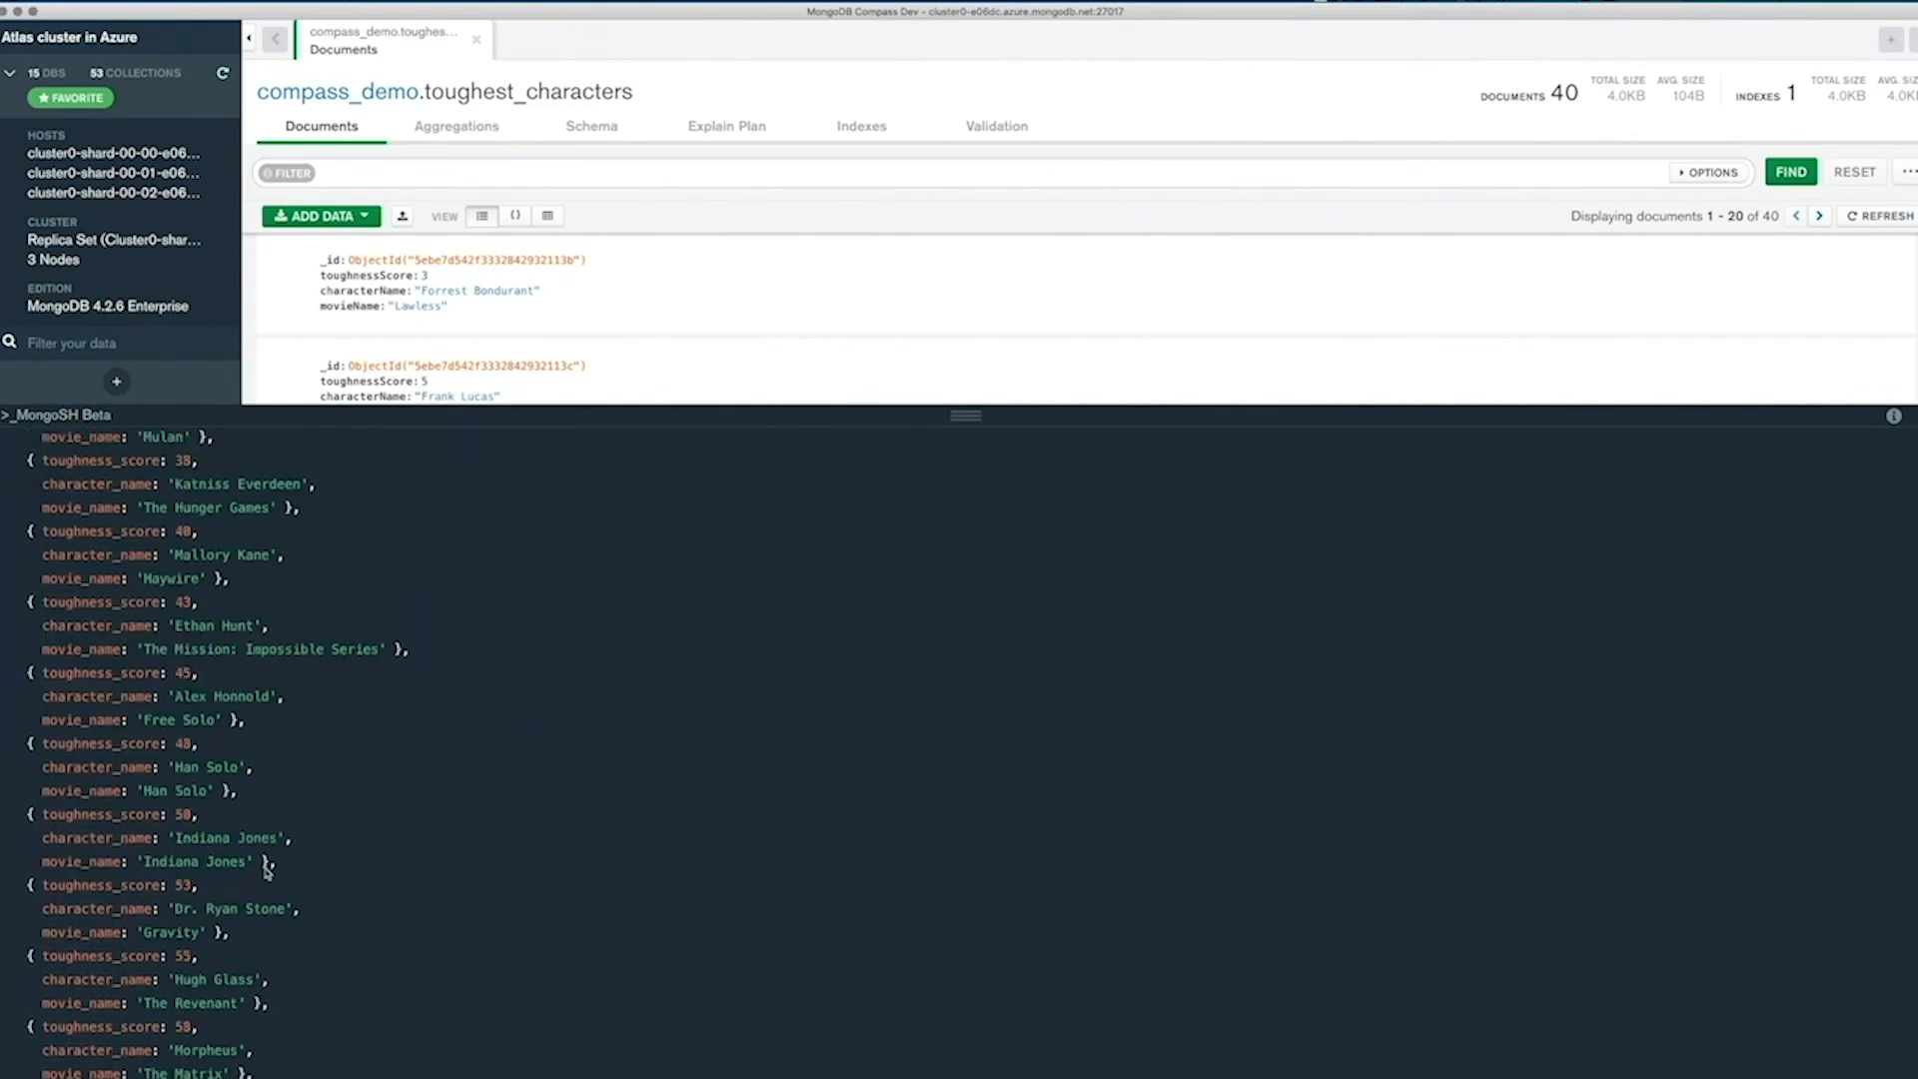
{"action": "left_click", "coordinate": [215, 1065]}
{"action": "key", "text": "super+v"}
{"action": "key", "text": "Return"}
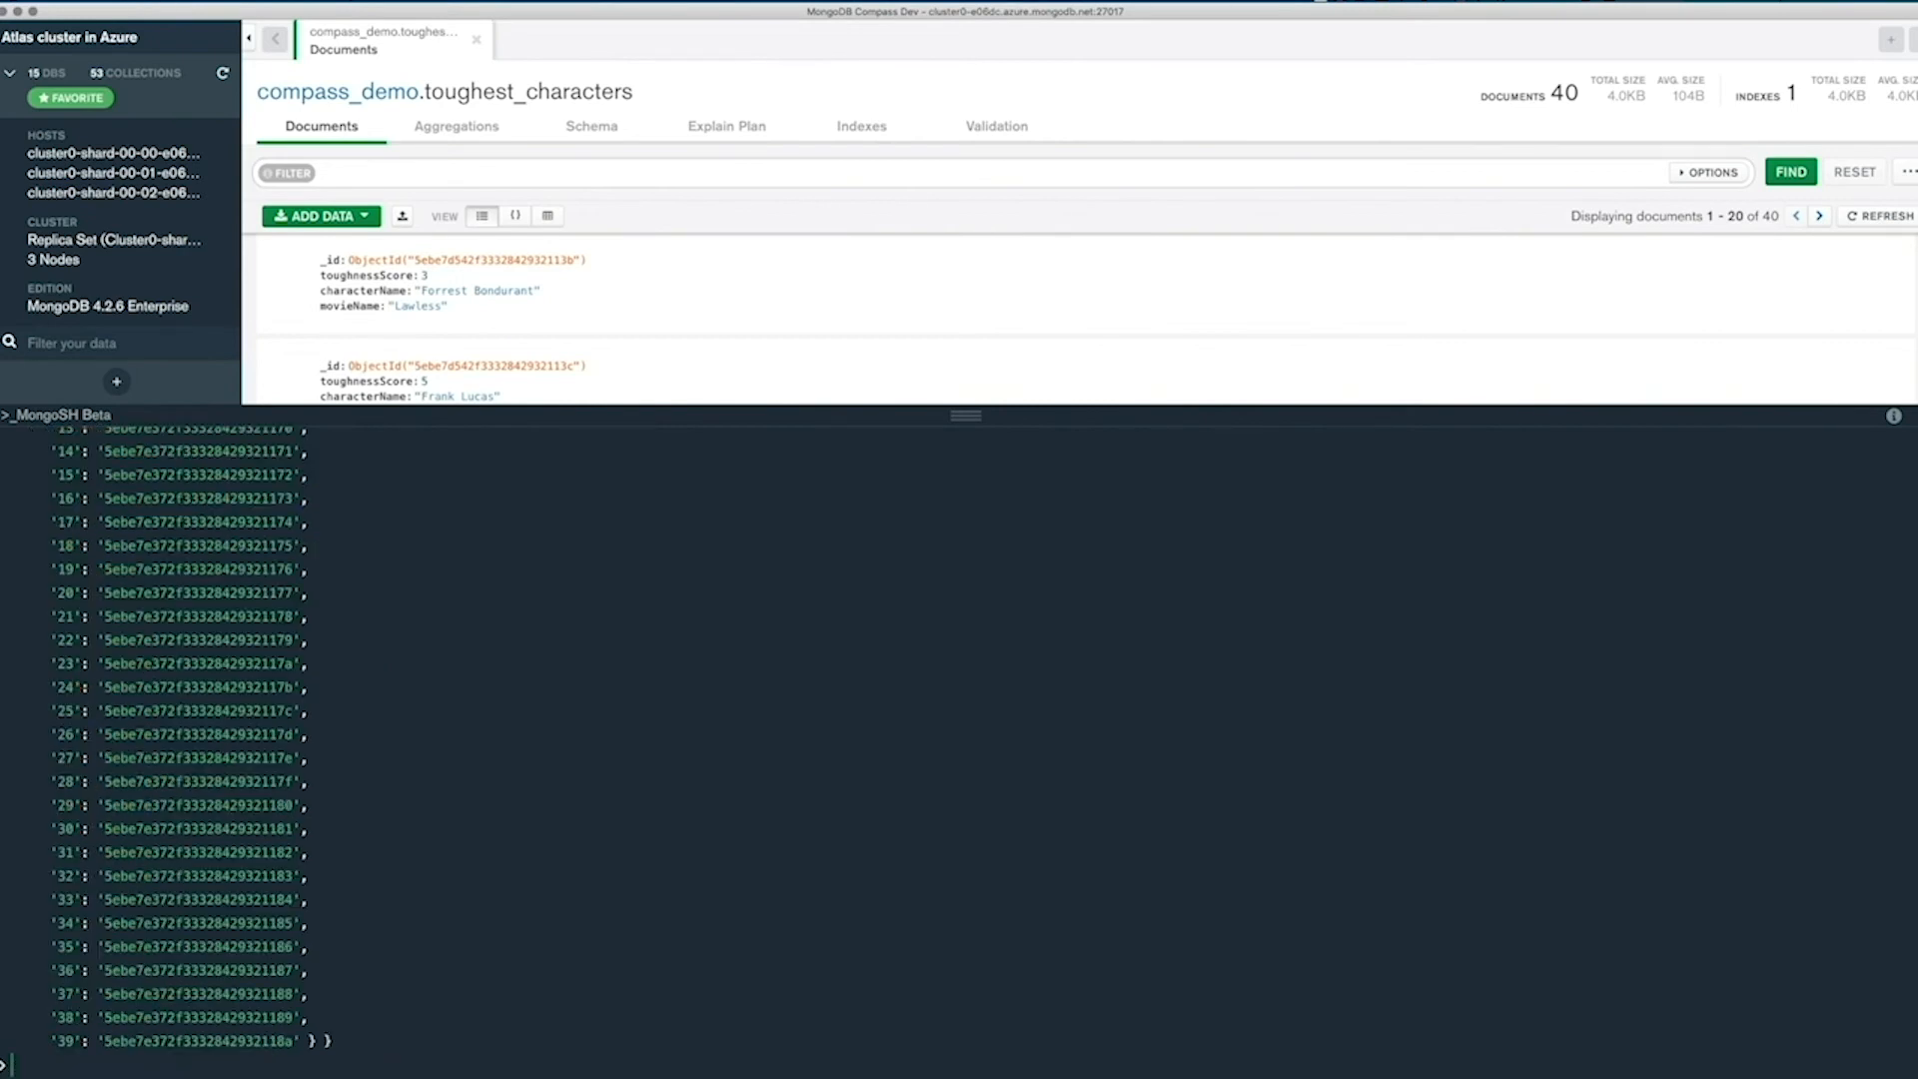
Look over the inserted IDs, shrink the shell pane and open the reformatted collection of compass_demo.
{"action": "scroll", "coordinate": [359, 814], "scroll_direction": "up", "scroll_amount": 10}
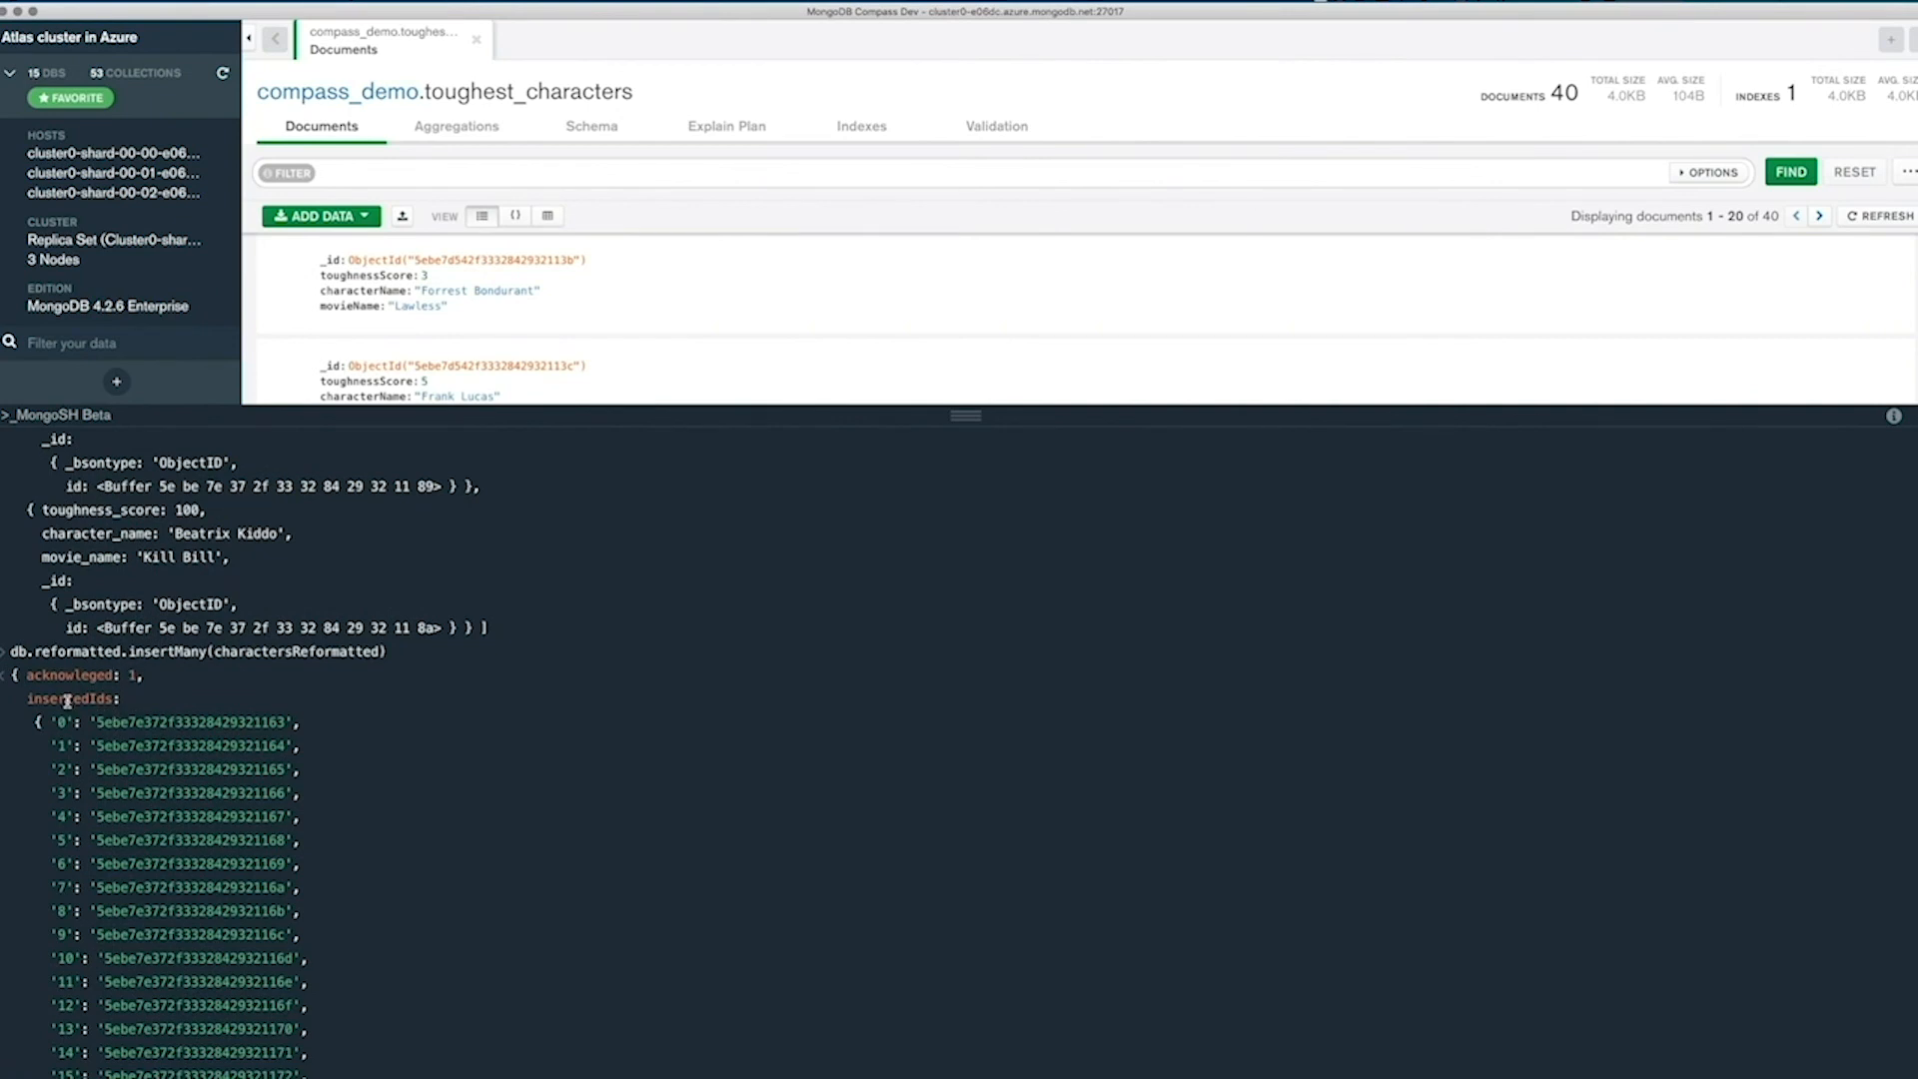
{"action": "scroll", "coordinate": [110, 712], "scroll_direction": "down", "scroll_amount": 10}
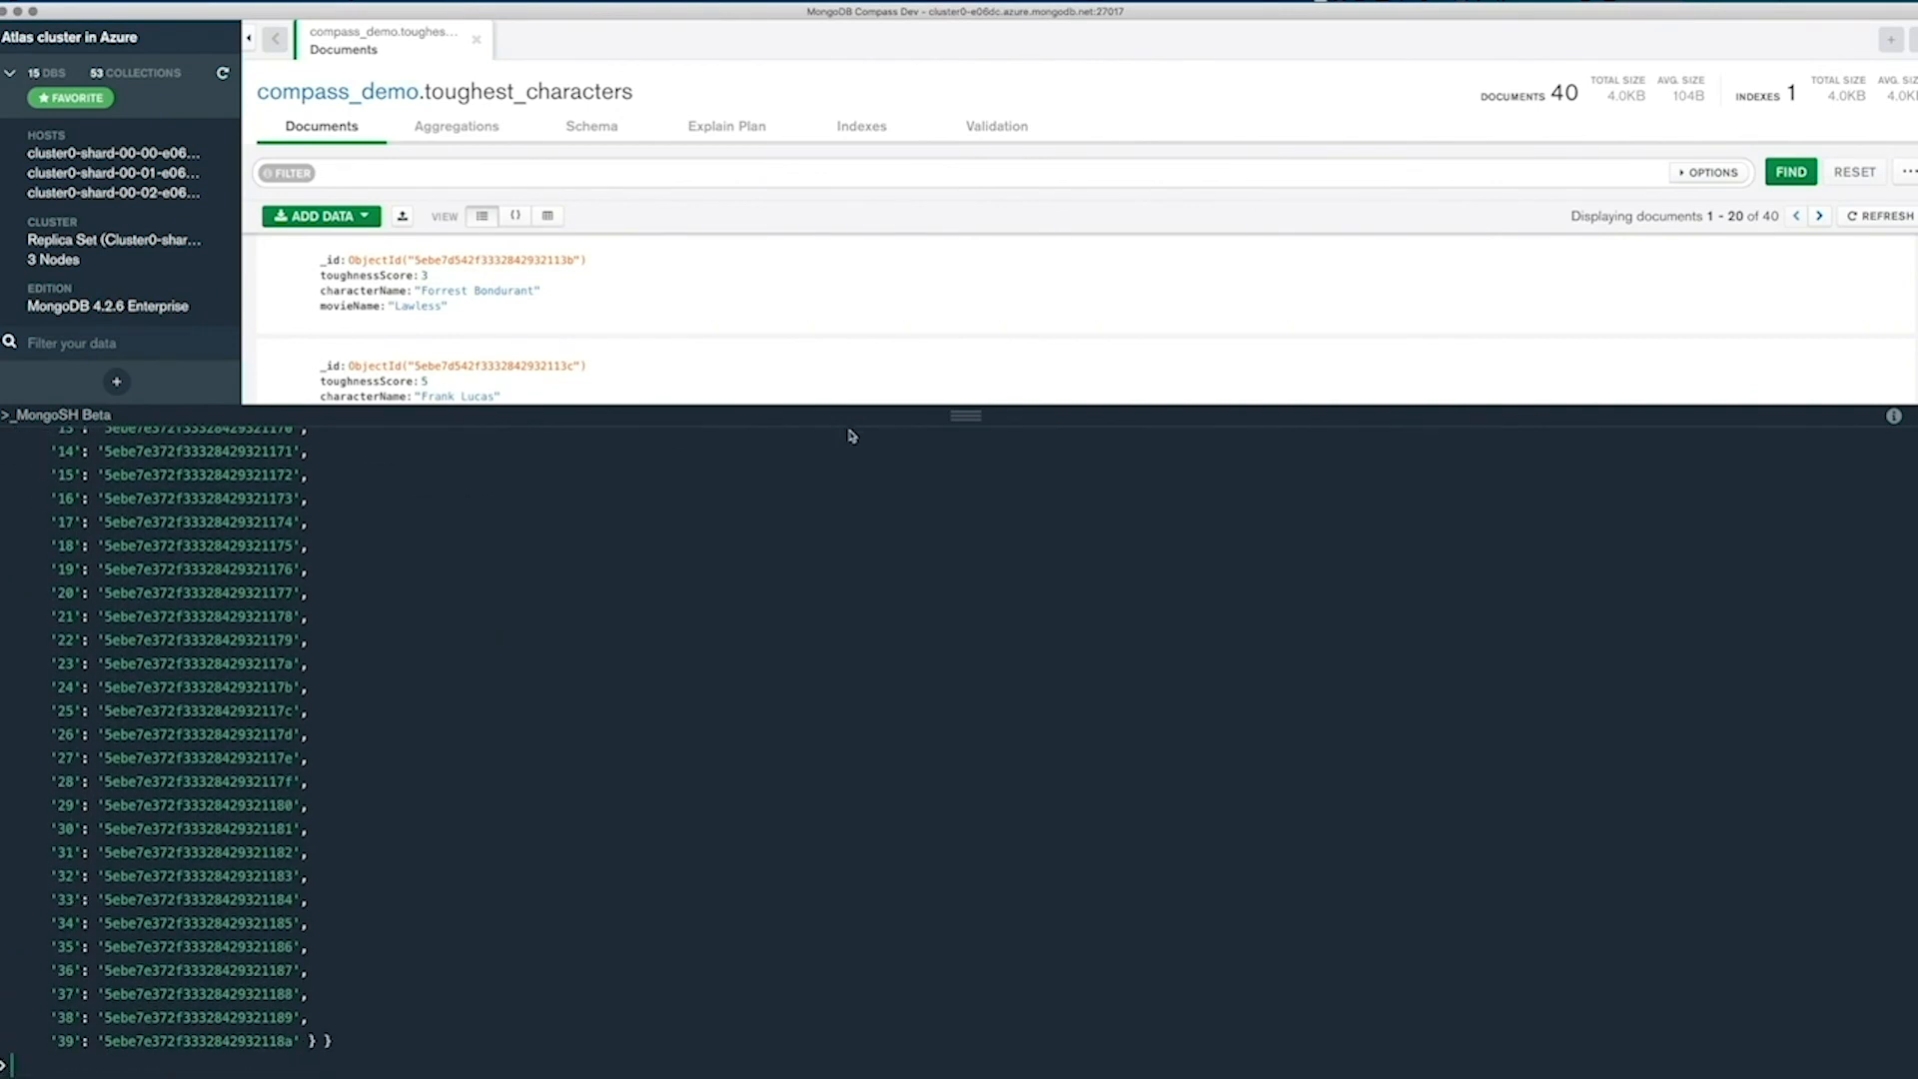
{"action": "left_click_drag", "start_coordinate": [969, 408], "coordinate": [966, 936]}
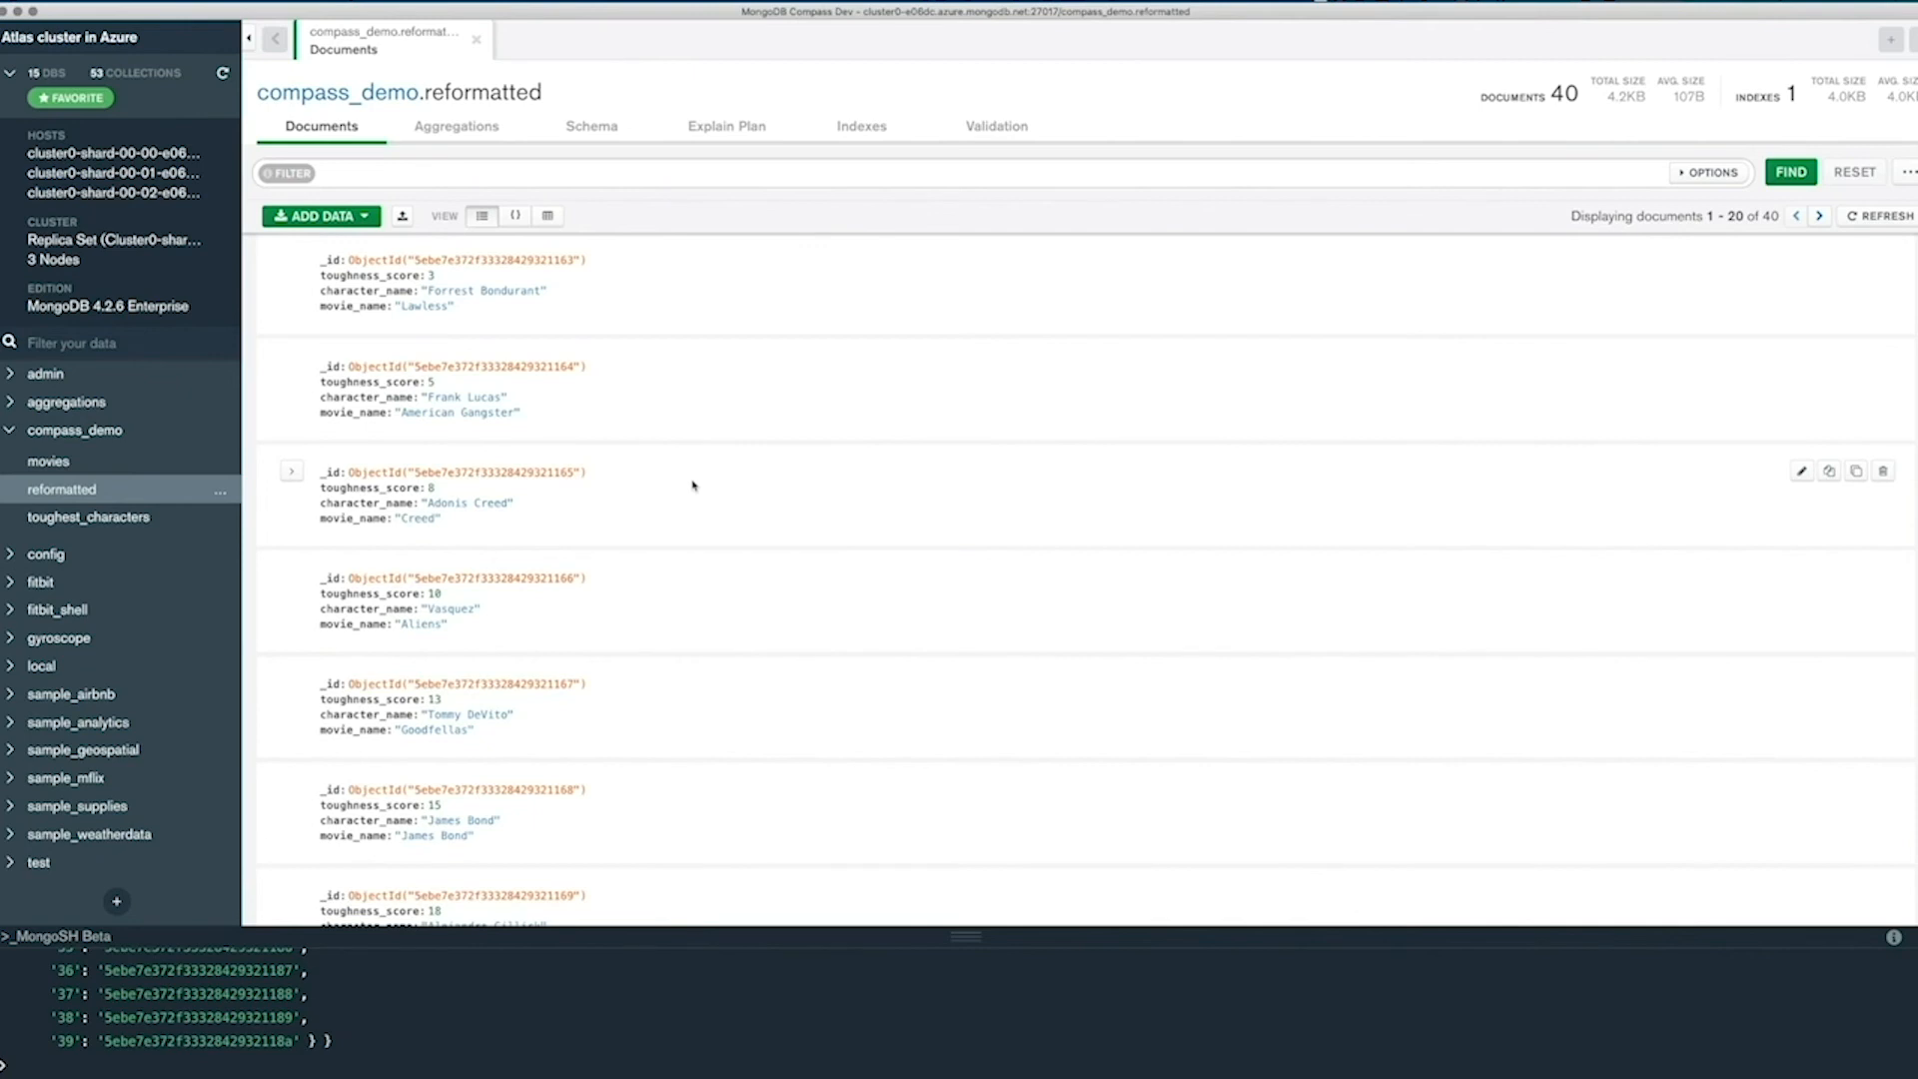
Enlarge the shell pane again to about half the window and review the insertMany output.
{"action": "left_click_drag", "start_coordinate": [963, 936], "coordinate": [916, 514]}
{"action": "scroll", "coordinate": [636, 632], "scroll_direction": "up", "scroll_amount": 10}
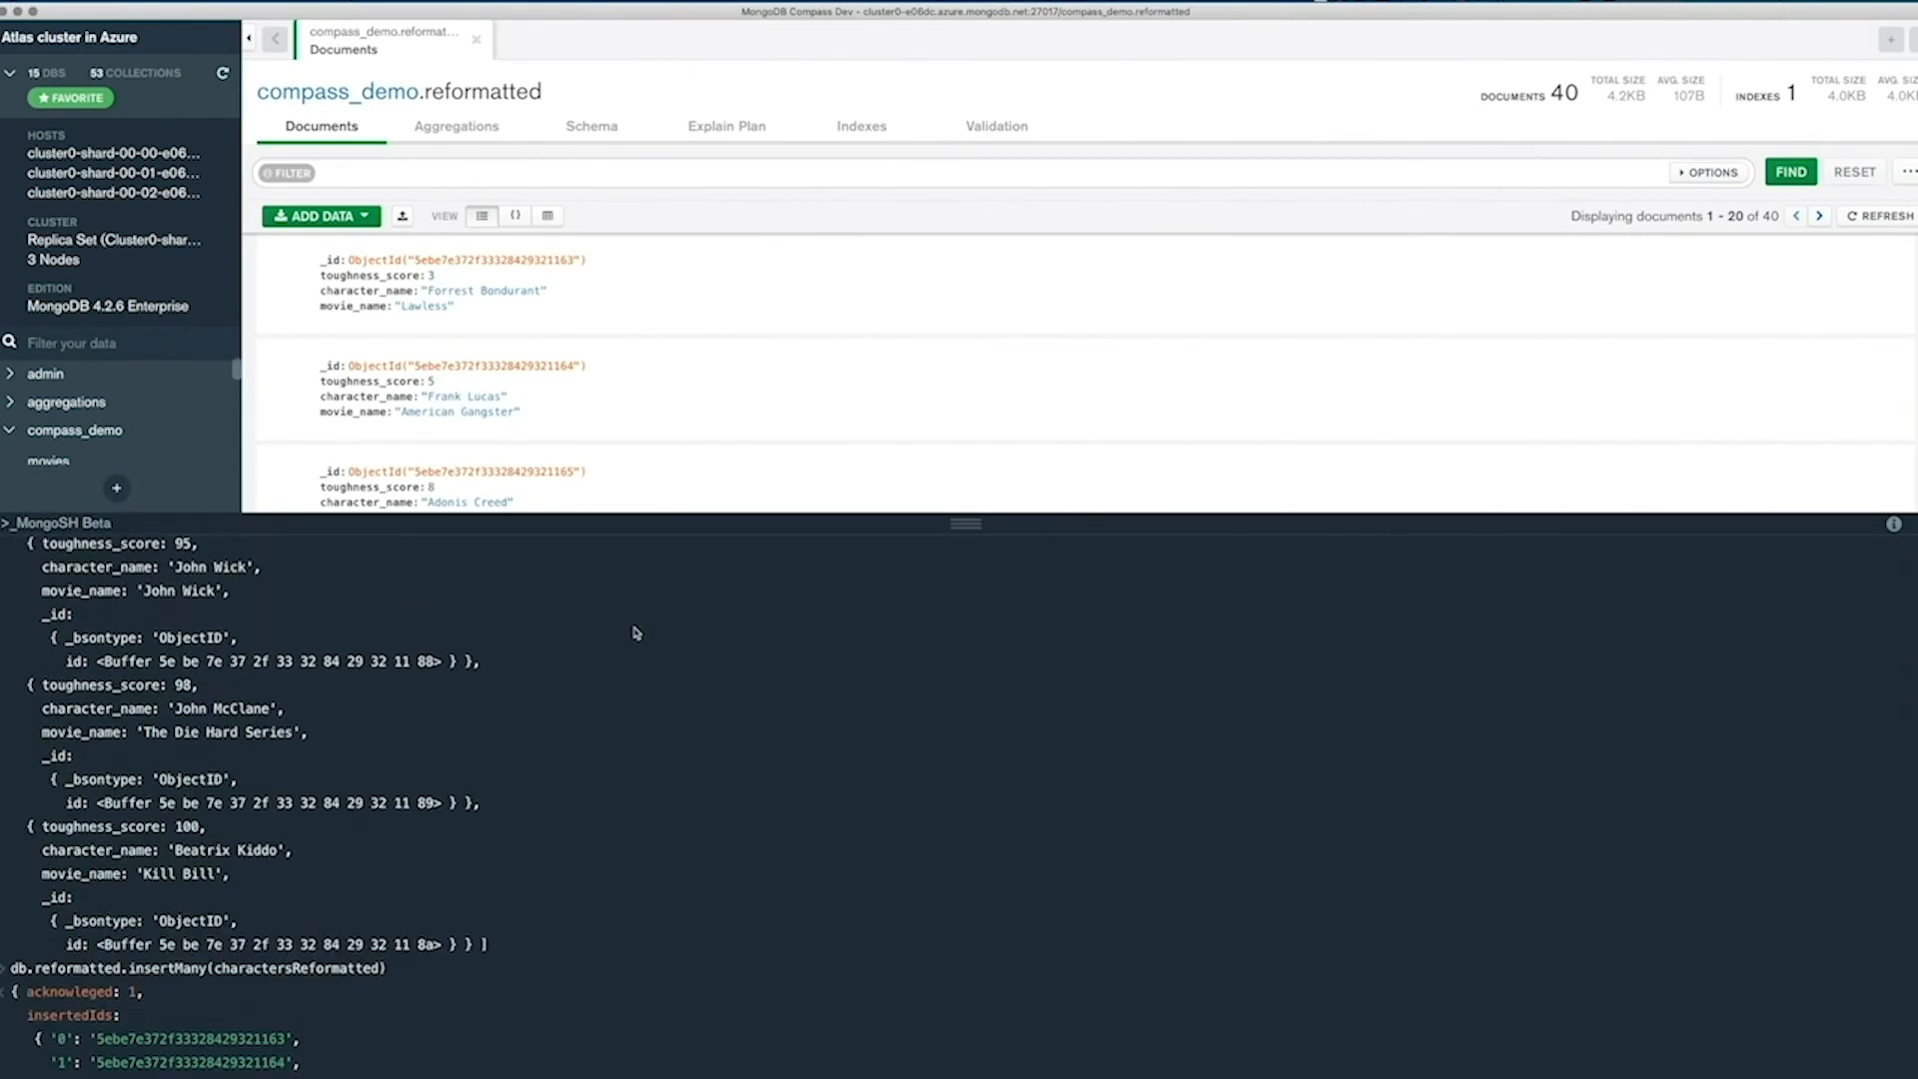
{"action": "scroll", "coordinate": [636, 633], "scroll_direction": "down", "scroll_amount": 5}
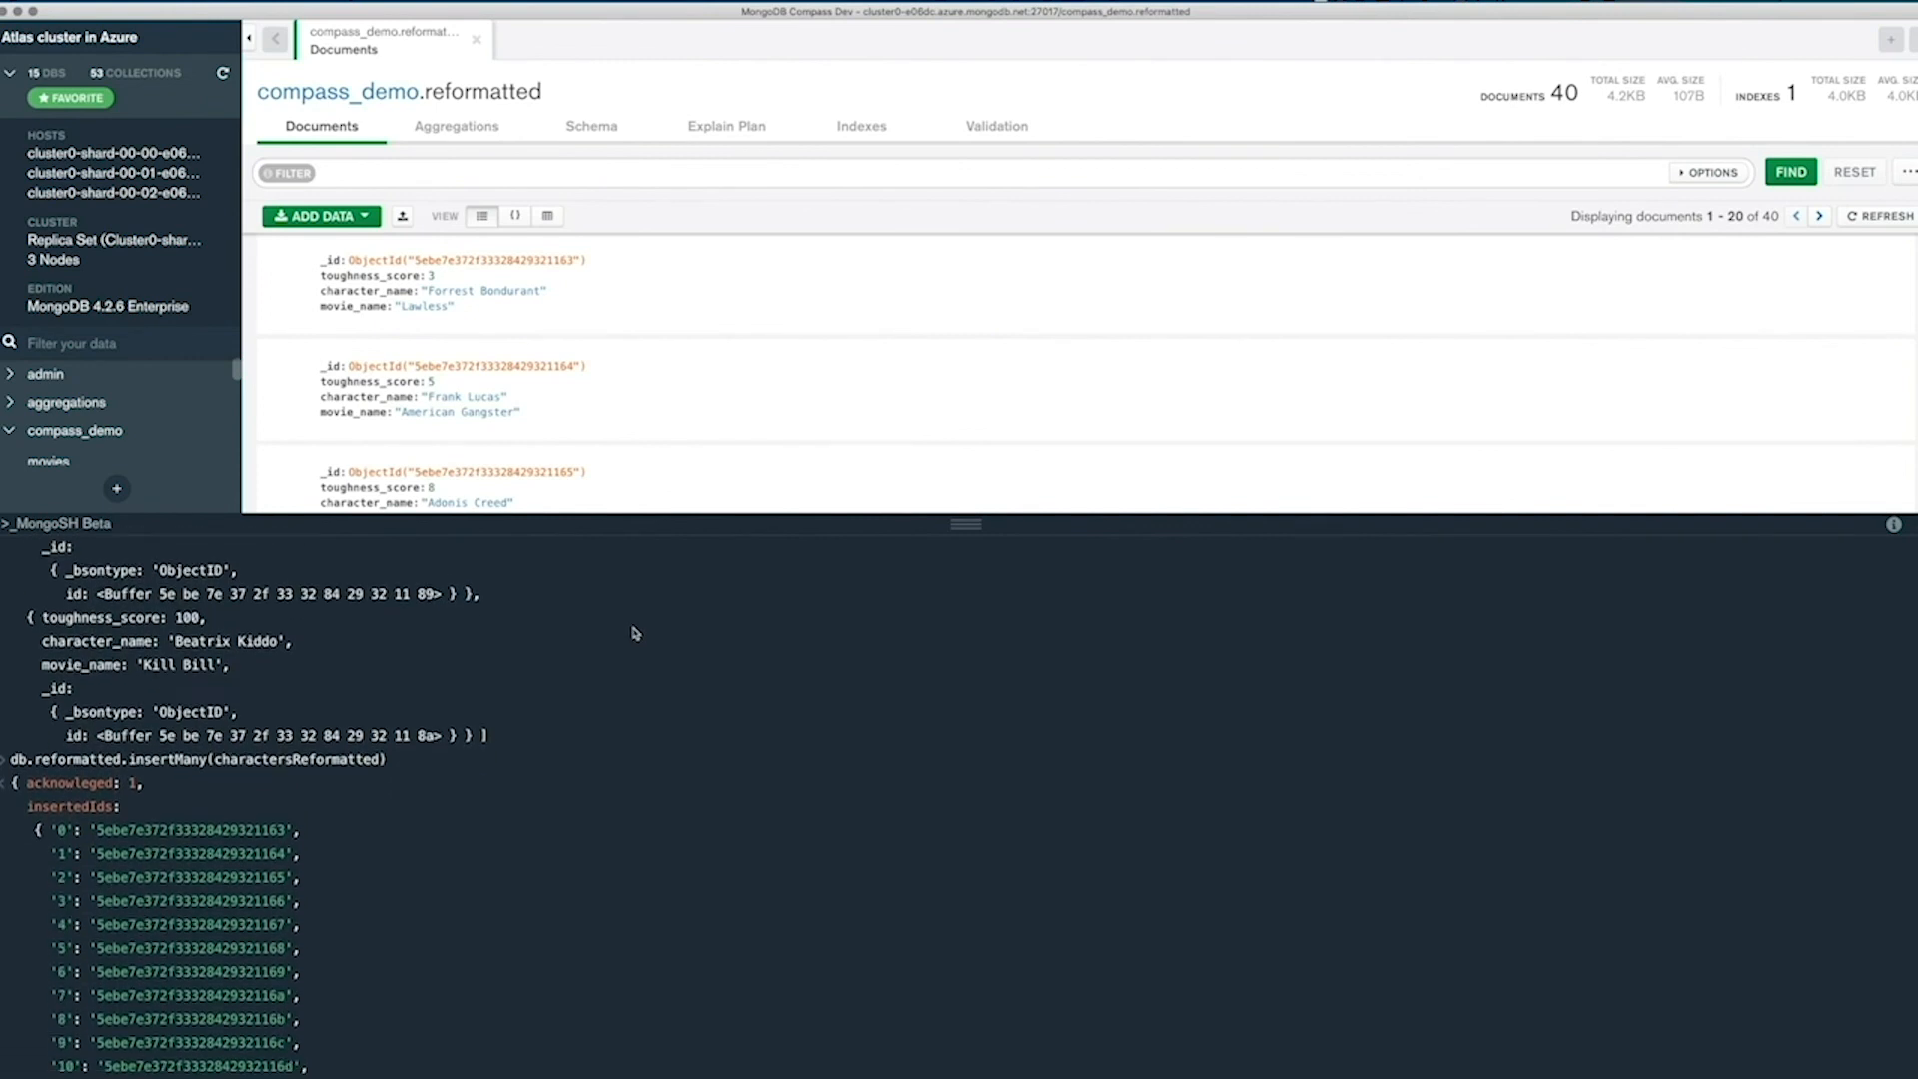
{"action": "scroll", "coordinate": [631, 633], "scroll_direction": "down", "scroll_amount": 15}
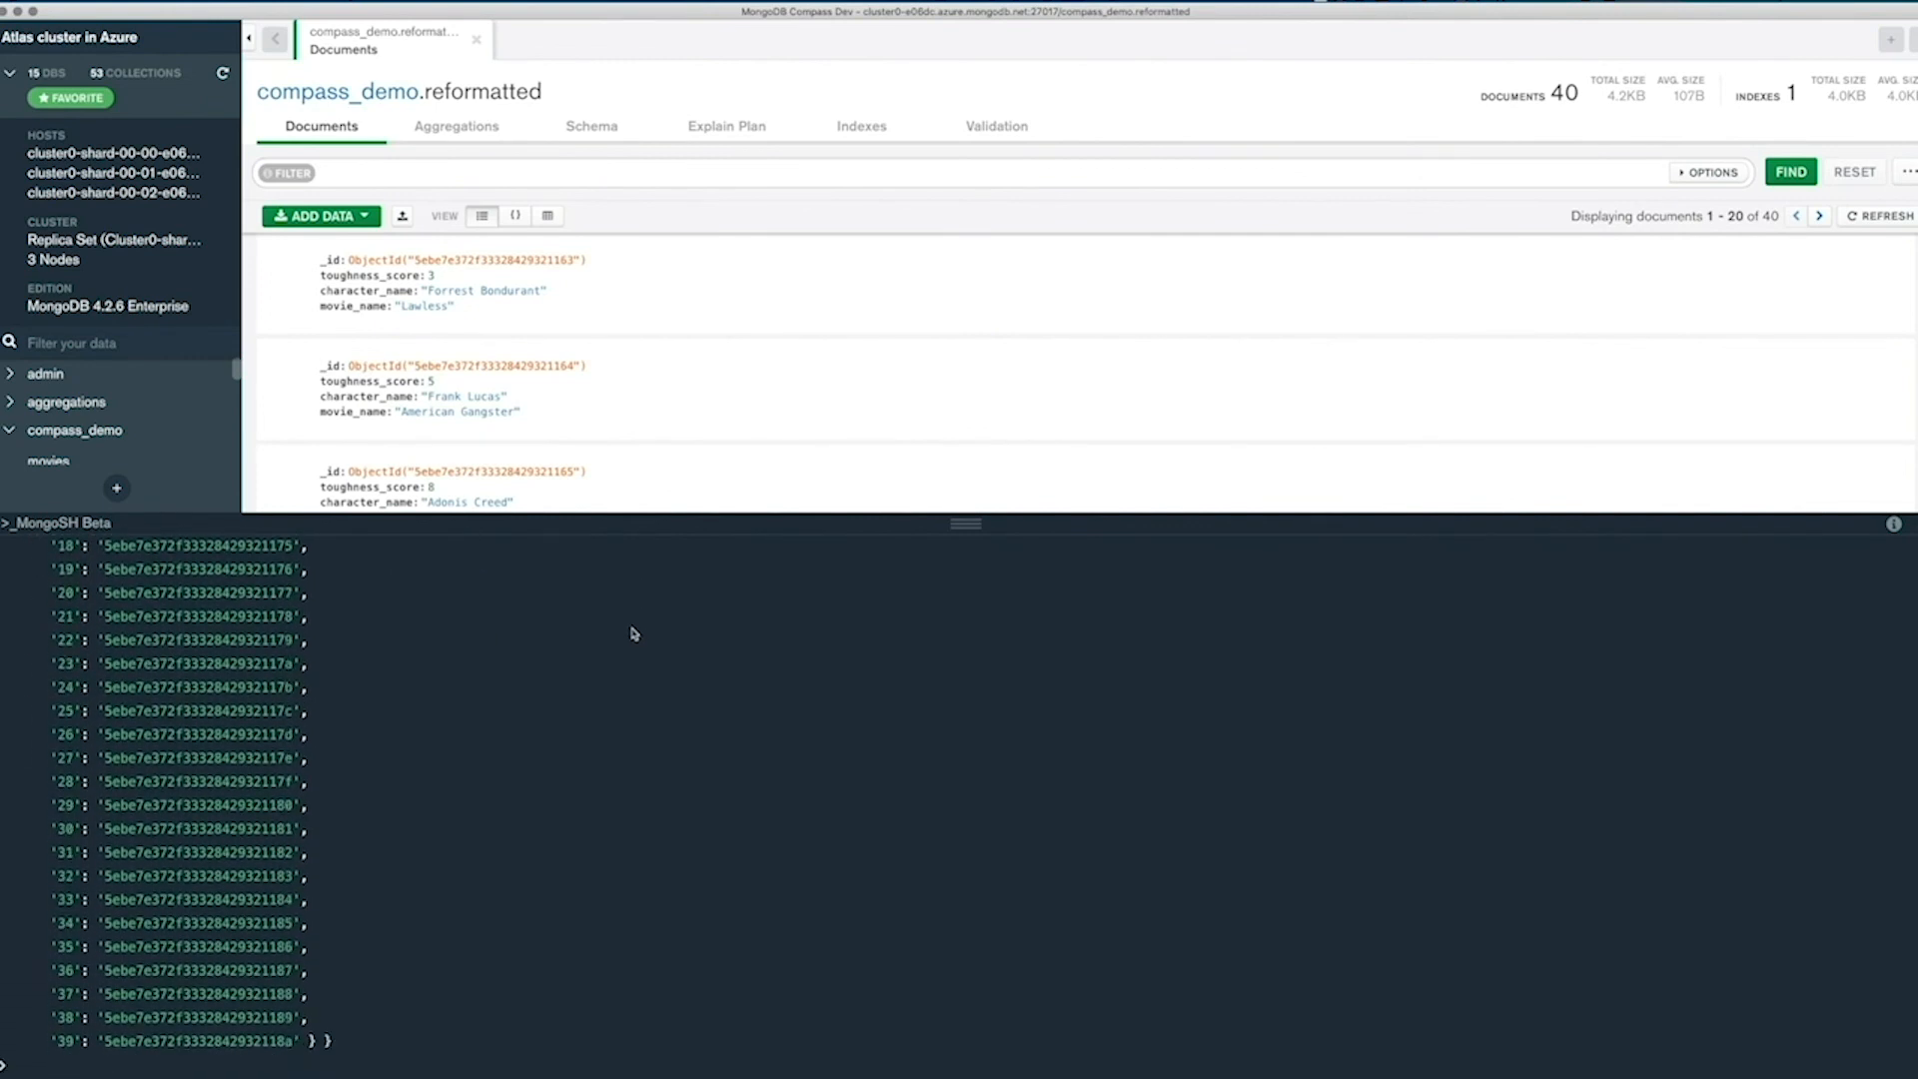